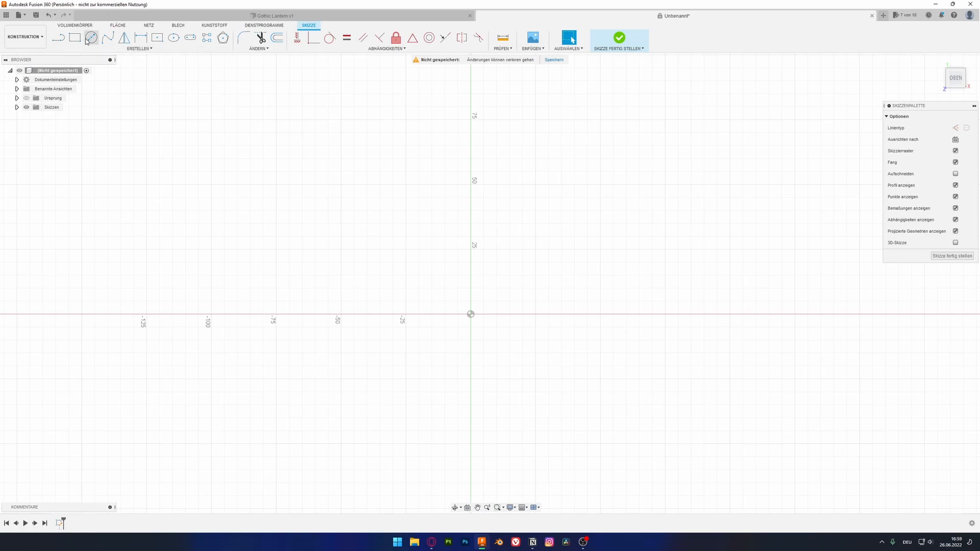
Sketch a circle with a diameter of 35 mm centred on the origin
left_click(470, 314)
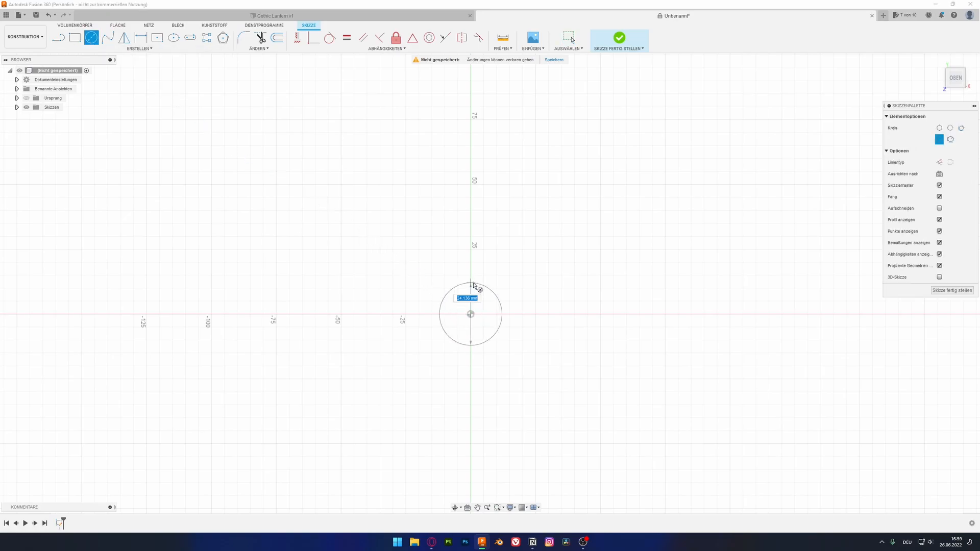
type("35")
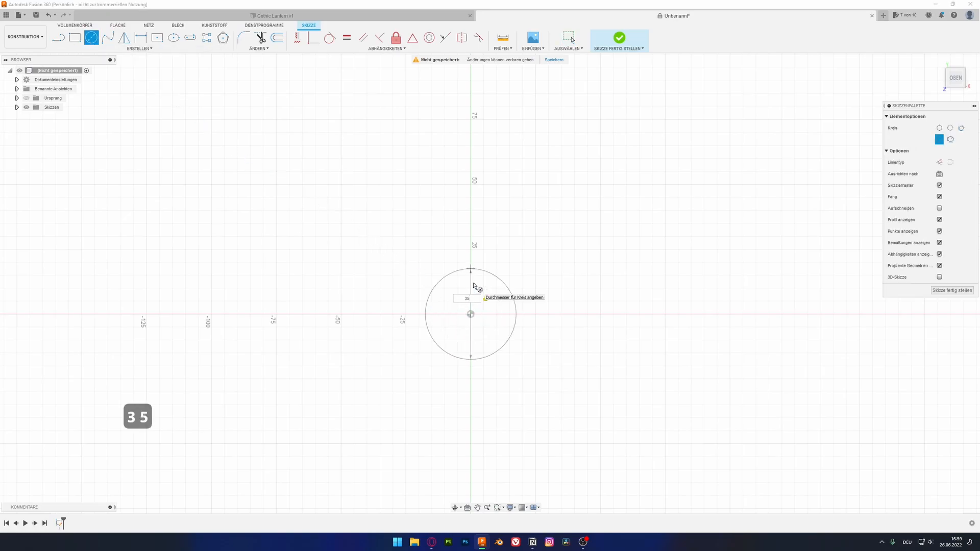
key("Return")
Extrude the circle profile upward 120 mm as a new body
middle_click_drag(499, 309, 500, 296, "shift")
left_click(501, 297)
key("e")
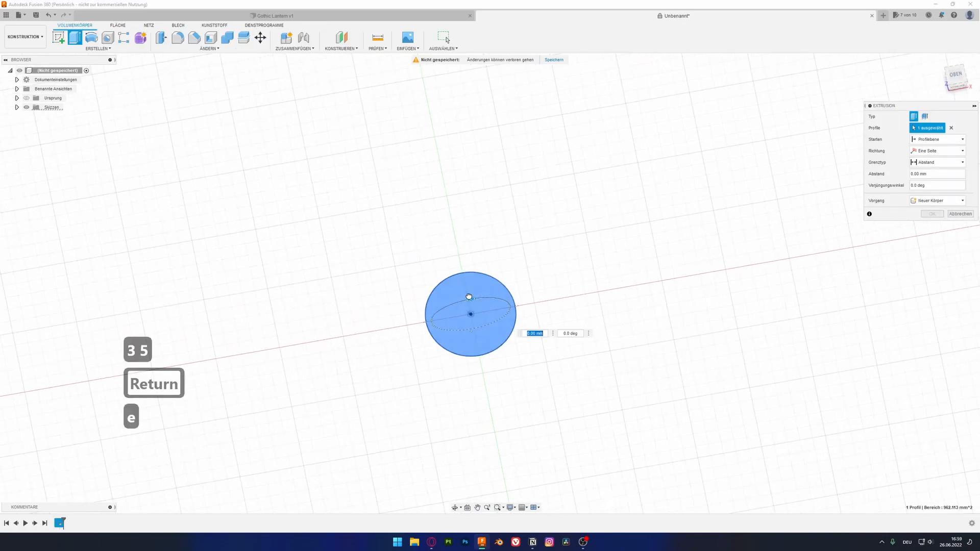
middle_click_drag(467, 249, 470, 312, "shift")
left_click_drag(470, 313, 470, 143)
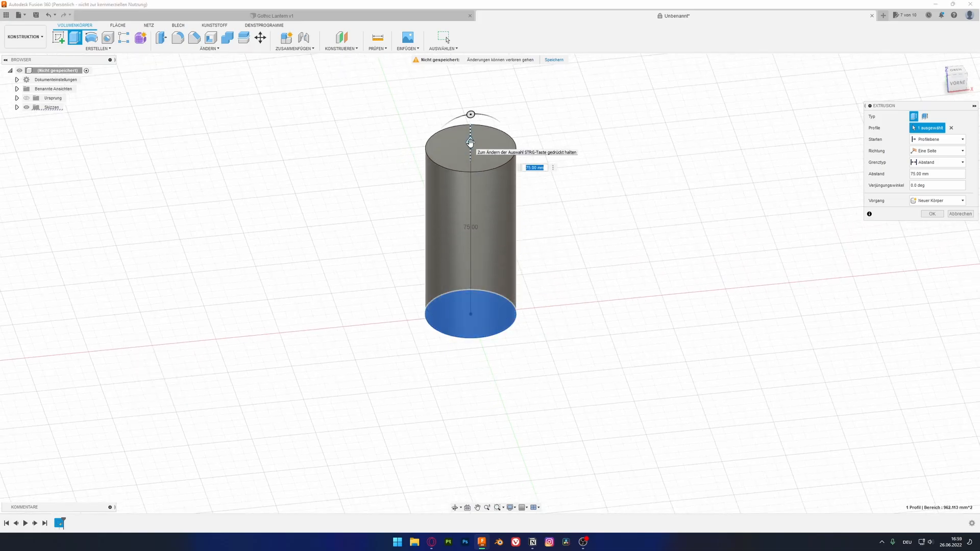
type("120")
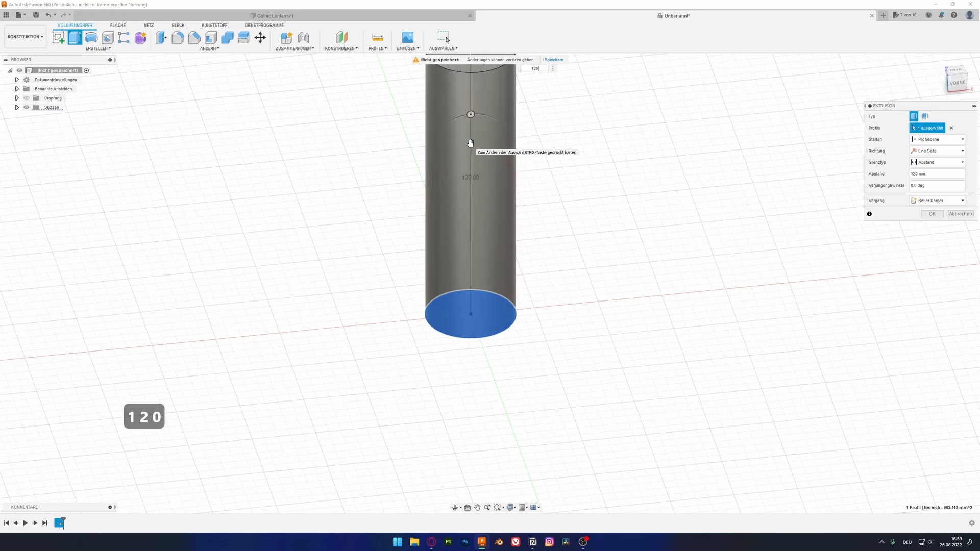
key("Return")
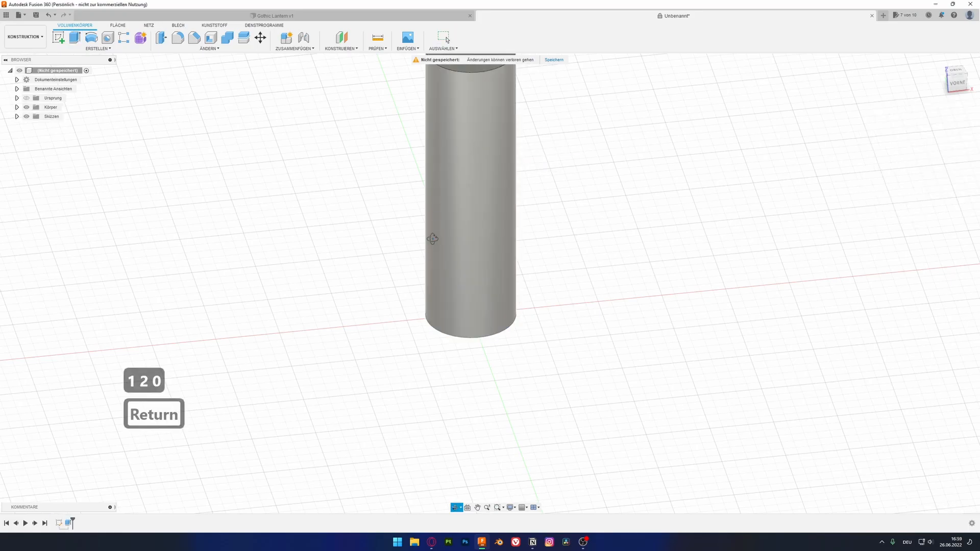
Create a new sketch on the upper end face of the cylinder
middle_click_drag(432, 239, 435, 208, "shift")
middle_click_drag(474, 262, 473, 285, "shift")
left_click(468, 164)
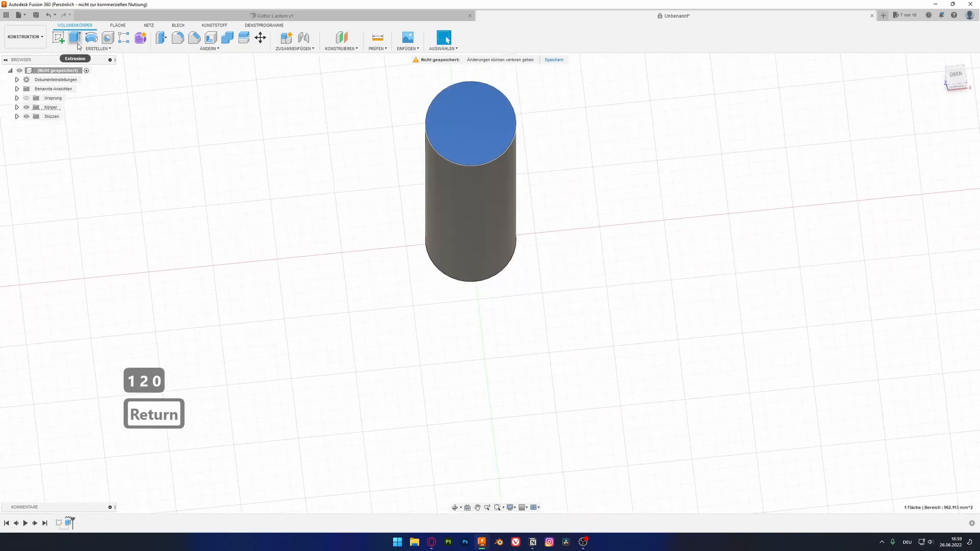
left_click(57, 39)
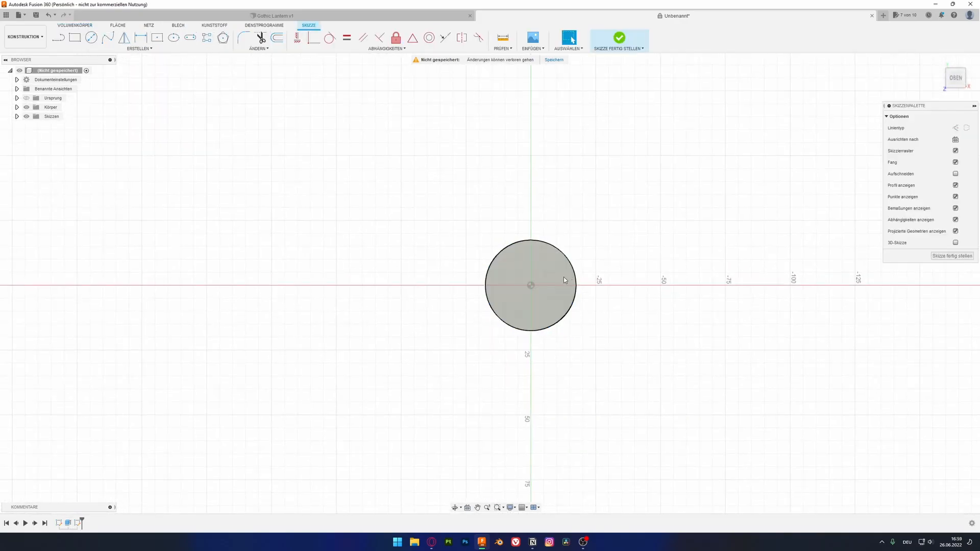
Draw a concentric circle about 30 mm in diameter inside the end face's outline
key("c")
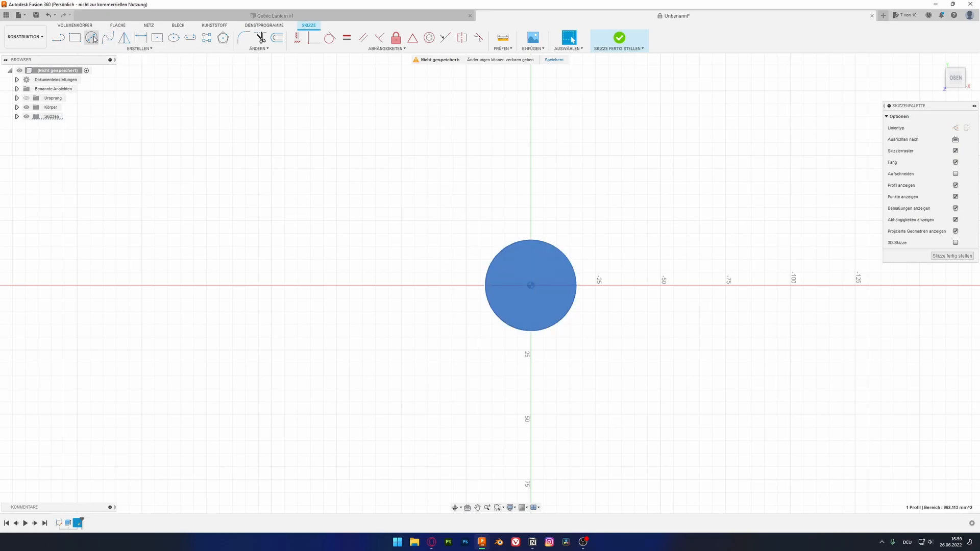
left_click(532, 247)
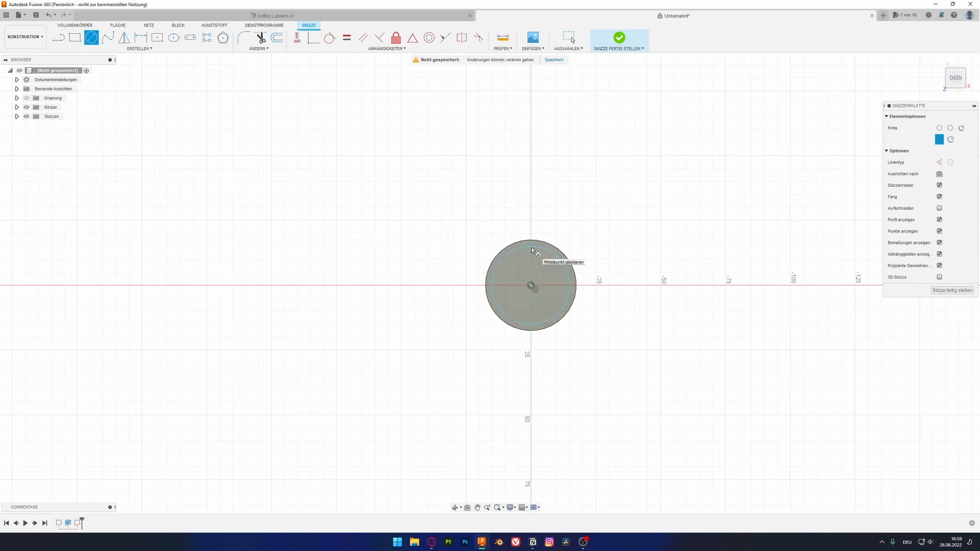
key("Escape")
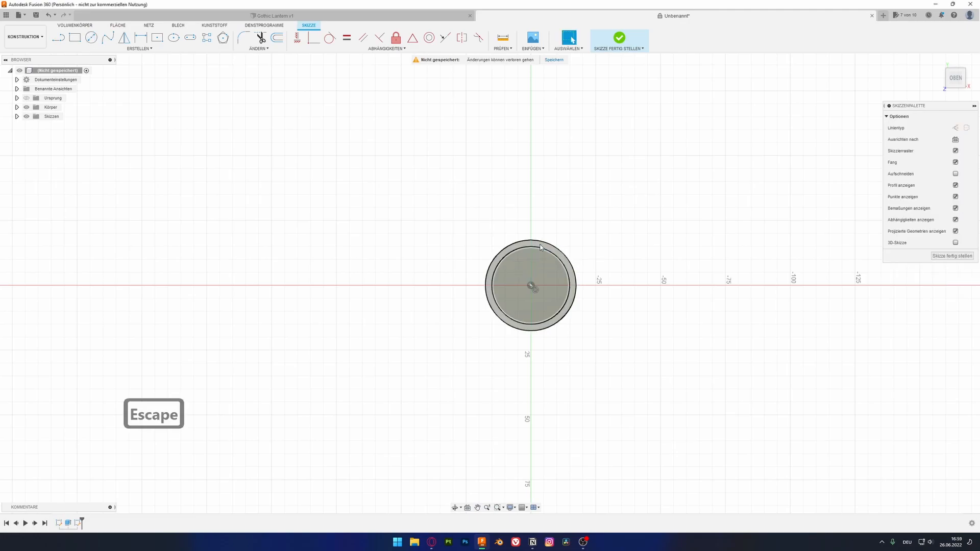
key("e")
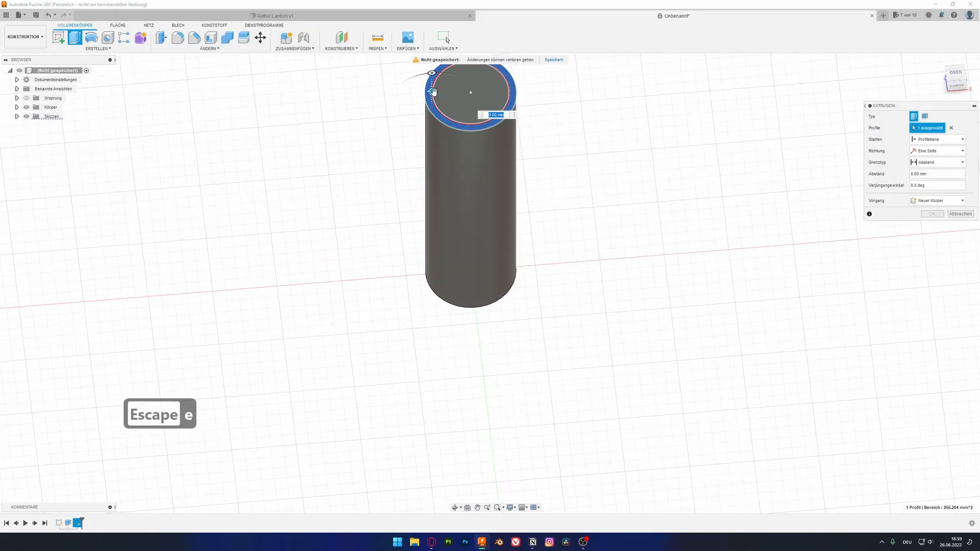
left_click(435, 100)
left_click(433, 101)
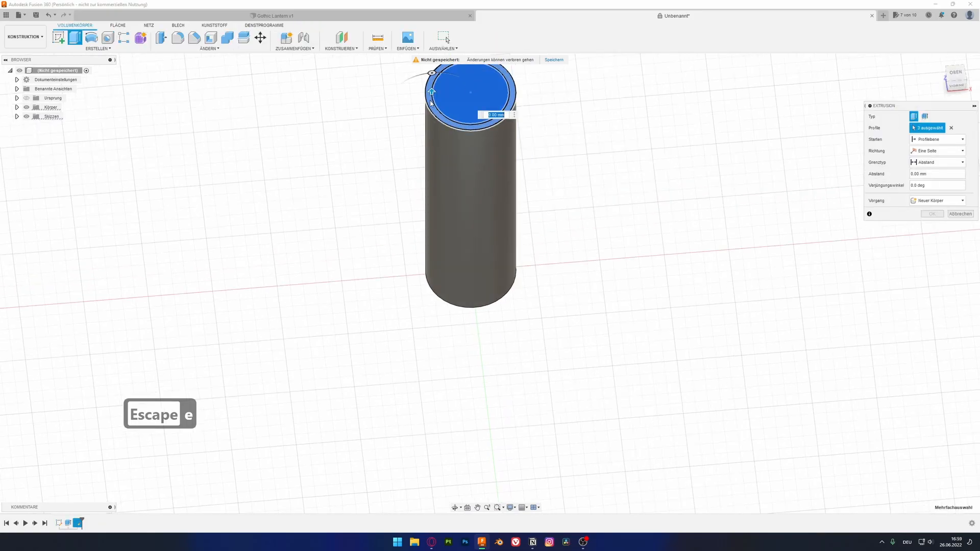
key("Escape")
Cut the outer ring profile downward along the cylinder, leaving a short full-width collar at the base
left_click(430, 94)
key("e")
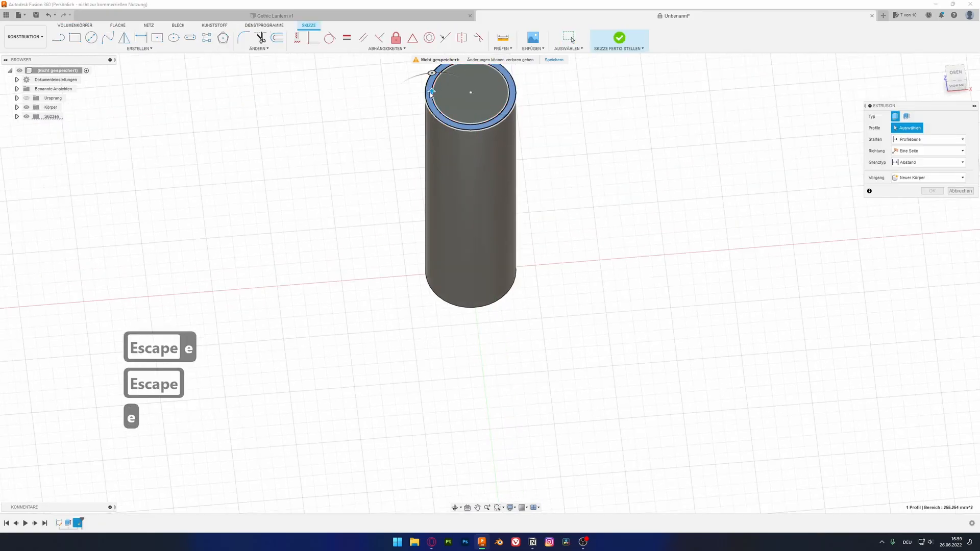
left_click_drag(430, 94, 428, 247)
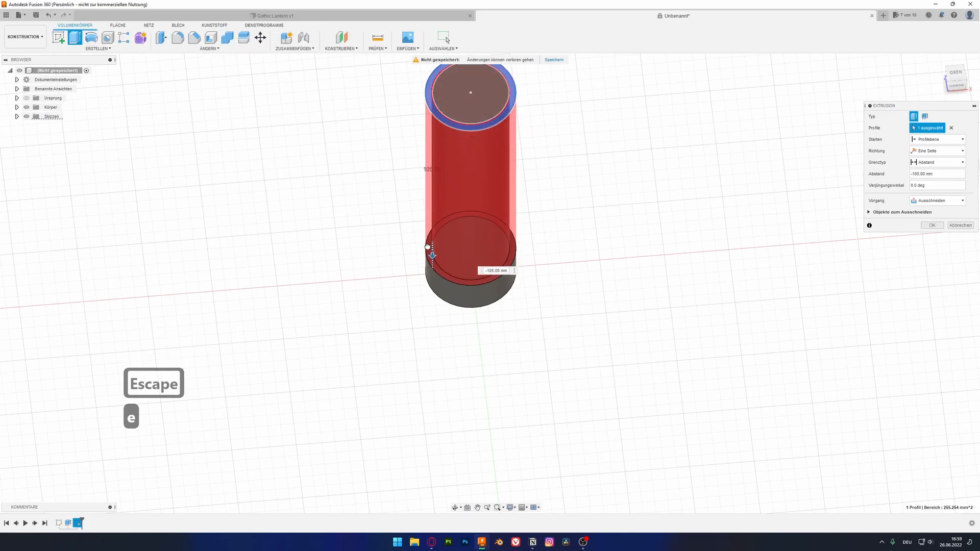
middle_click_drag(427, 243, 406, 212, "shift")
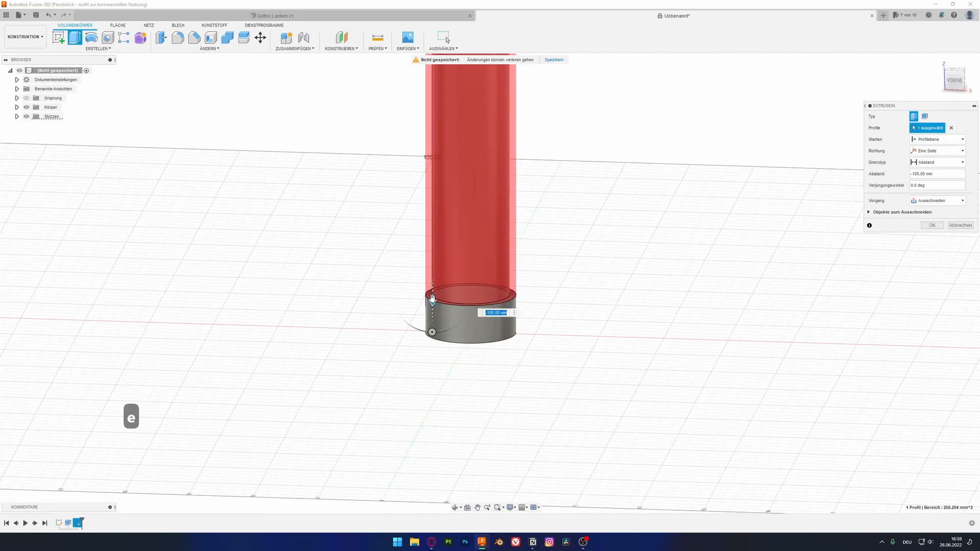
key("Return")
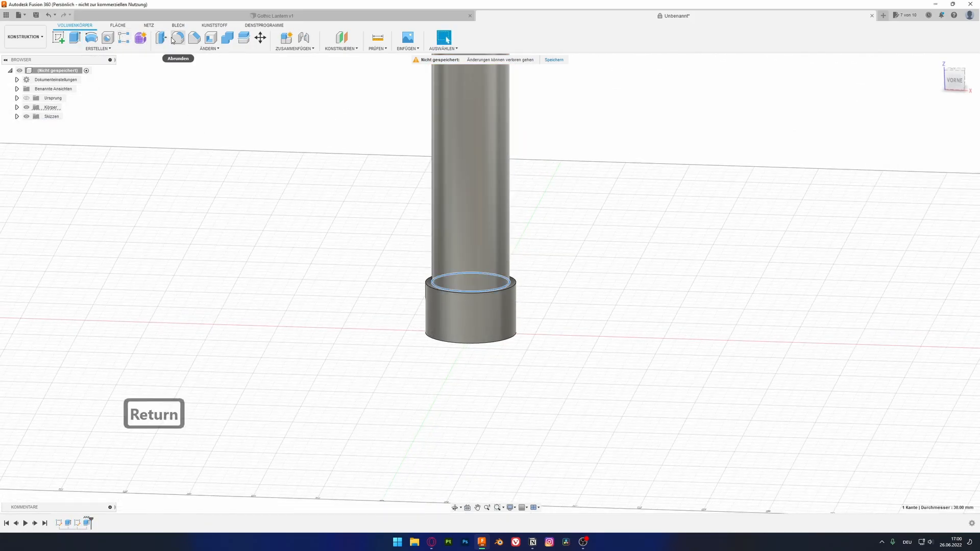
Set up a two-distance chamfer on the edge where the shaft meets the collar, 12 mm along the shaft and 1 mm across
left_click(194, 39)
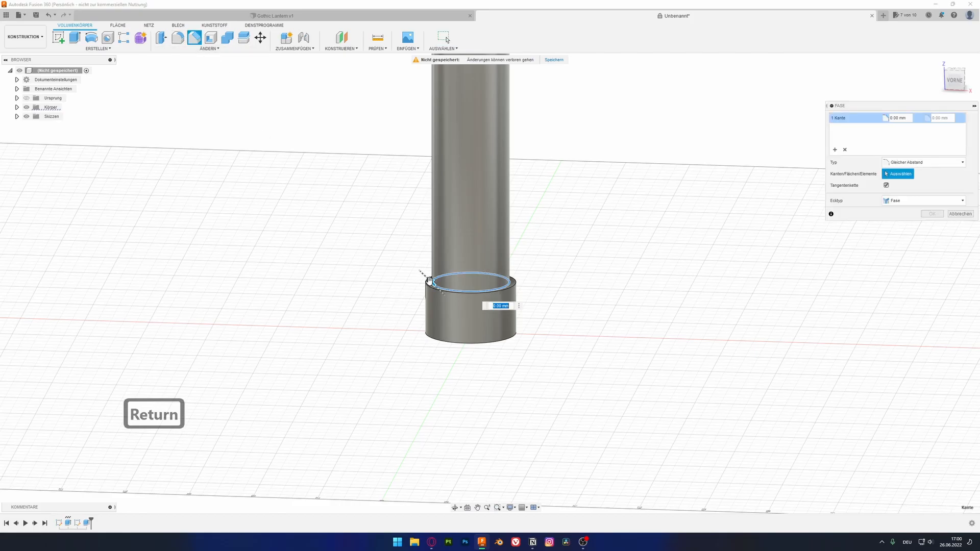
left_click_drag(421, 267, 454, 292)
scroll(480, 274, "up", 5)
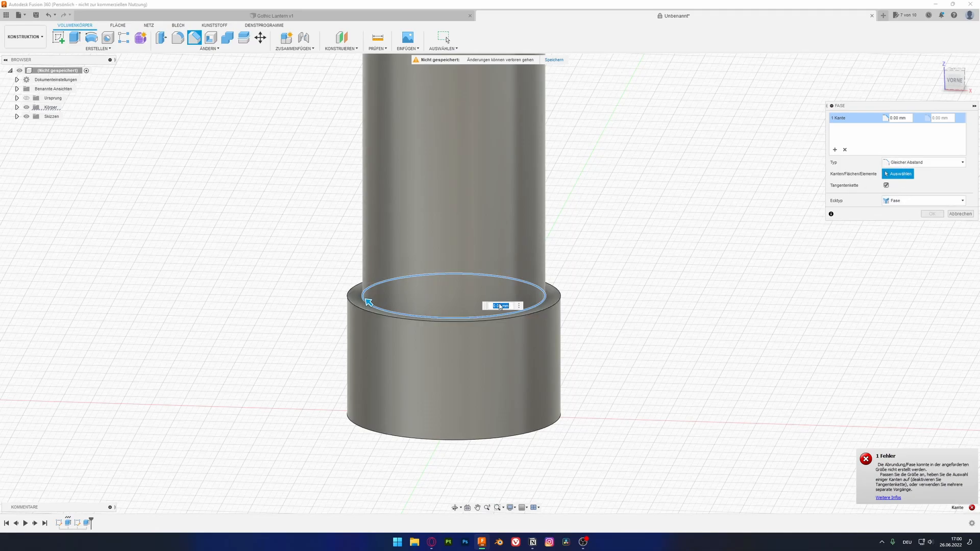
type("1")
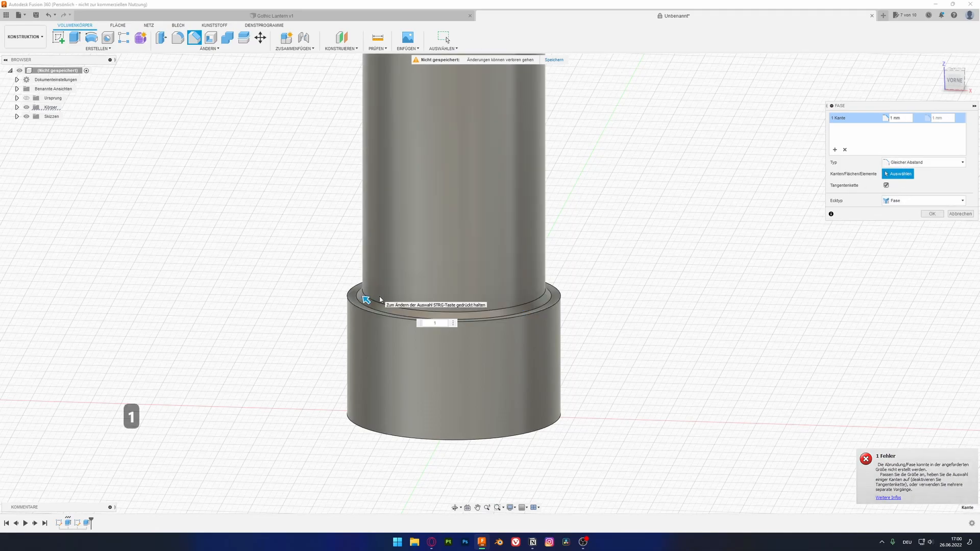
left_click(911, 162)
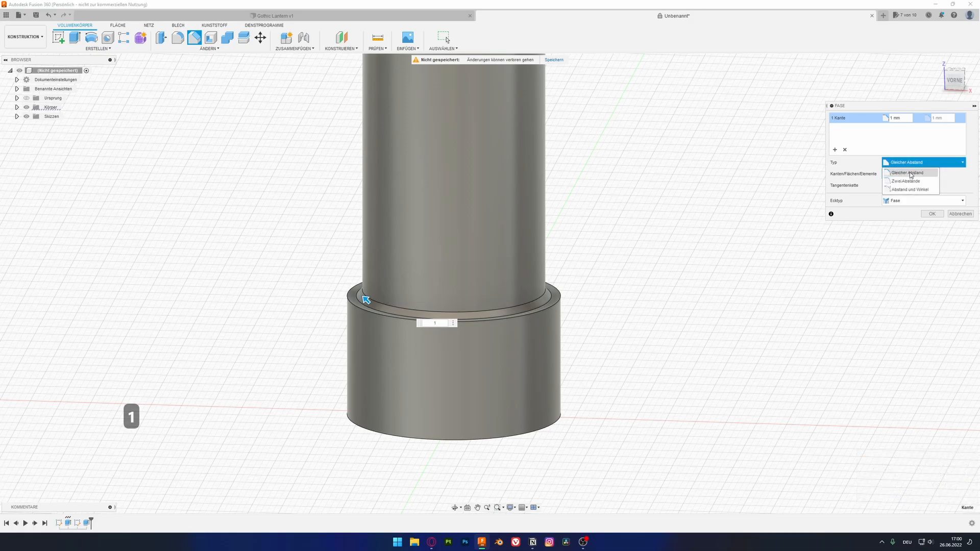
left_click(906, 181)
left_click_drag(513, 264, 507, 204)
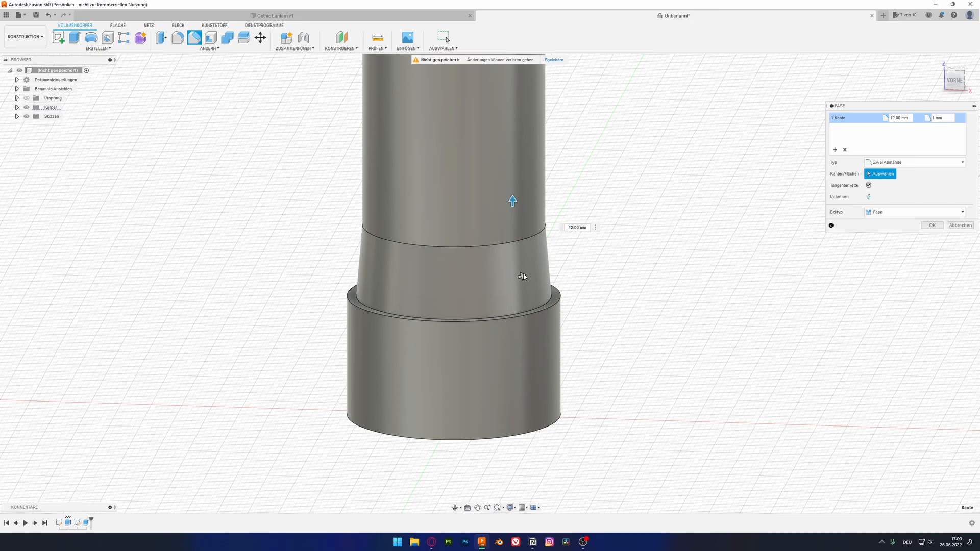
Set the chamfer's second distance, across the collar's ledge, to 2.50 mm
left_click_drag(521, 276, 526, 273)
type("2.5")
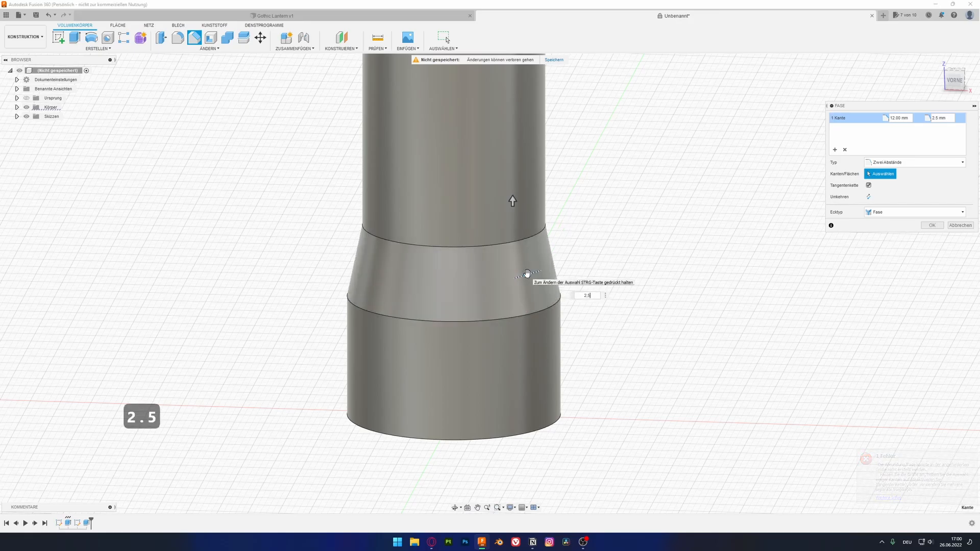
key("BackSpace")
type("6")
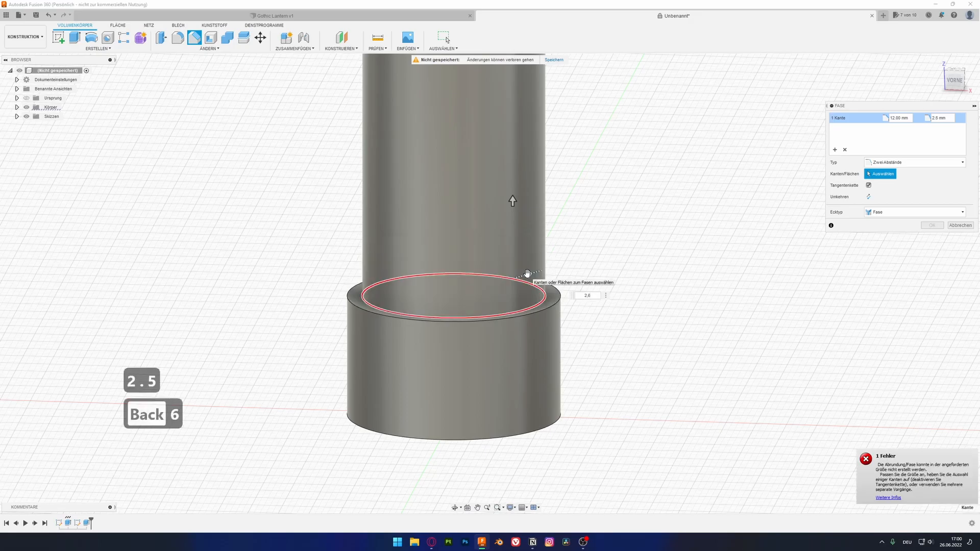
key("BackSpace")
key("BackSpace")
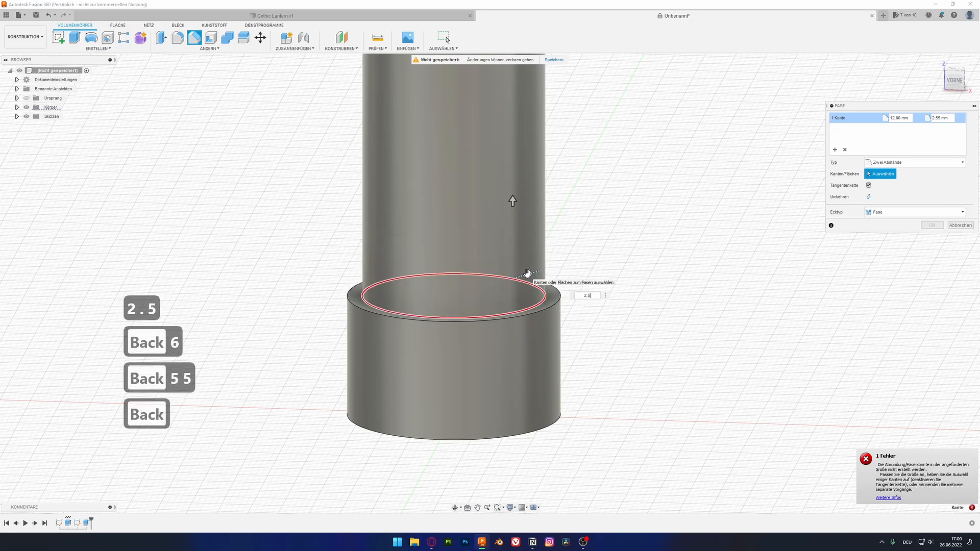
key("BackSpace")
type("0")
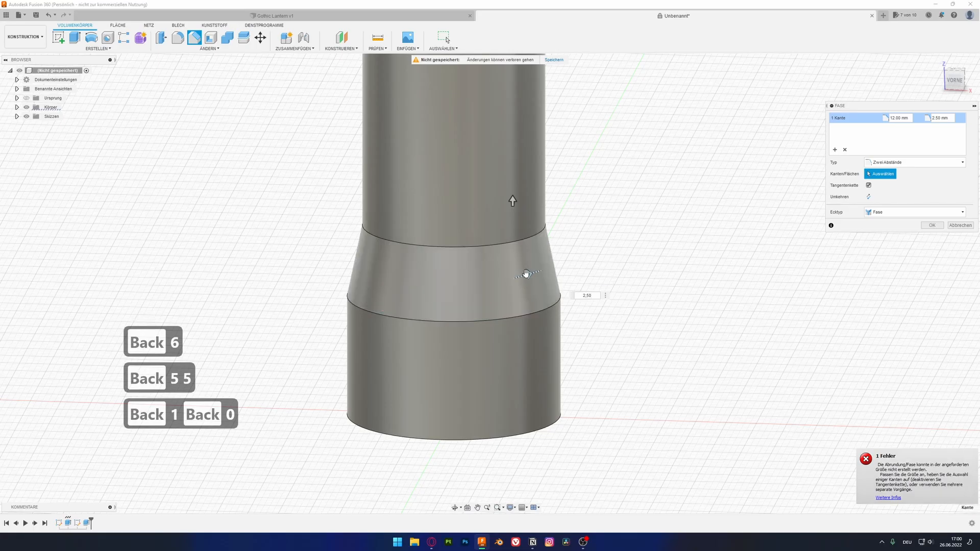
Lengthen the chamfer further up the shaft and apply it
left_click_drag(512, 199, 501, 161)
middle_click_drag(260, 242, 369, 236, "shift")
key("Return")
Undo the chamfer, the ring cut and the inner circle in the end-face sketch
middle_click_drag(350, 277, 138, 328, "shift")
scroll(137, 329, "down", 3)
scroll(137, 329, "down", 2)
middle_click_drag(164, 296, 287, 267, "shift")
key("ctrl+z")
key("ctrl+z")
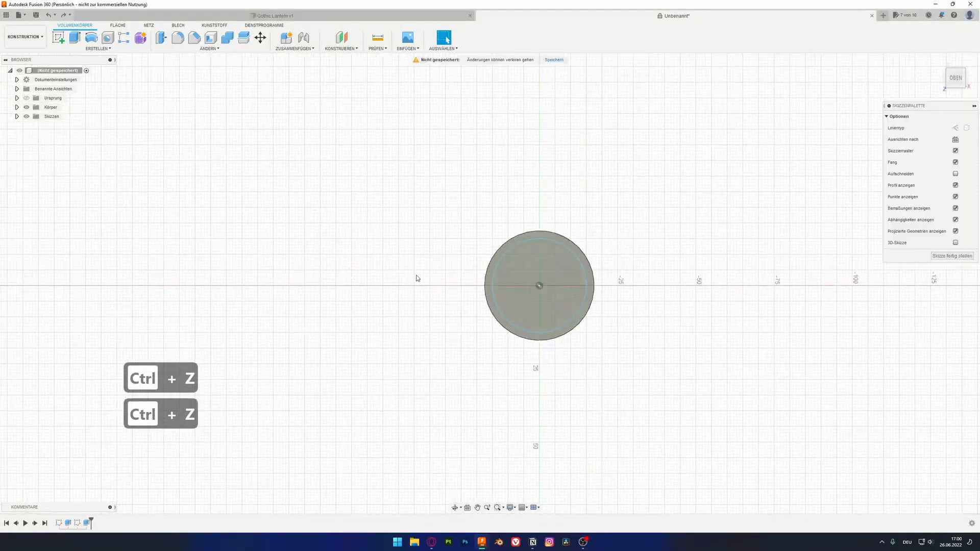
key("ctrl+z")
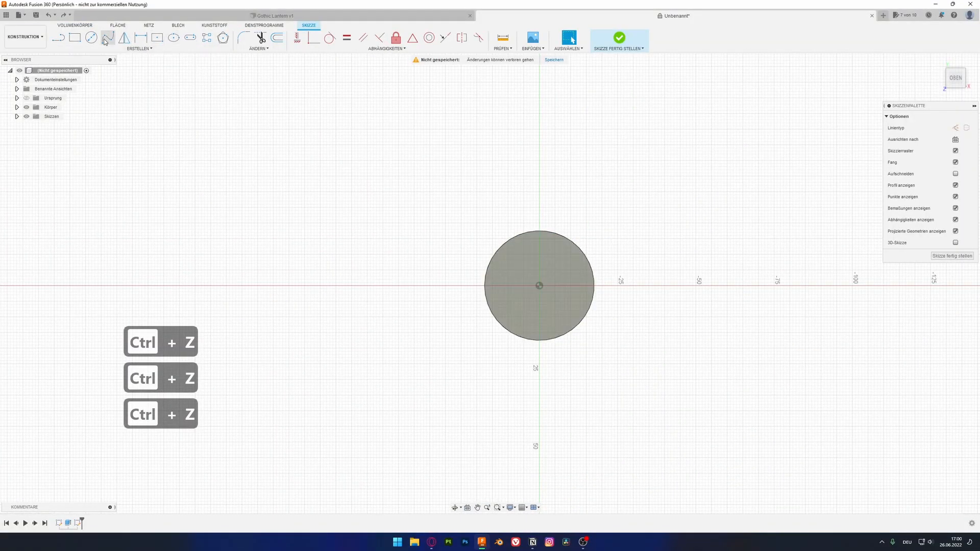
Draw a circle about 26 mm in diameter on the end face, centred on the origin
key("c")
left_click(539, 285)
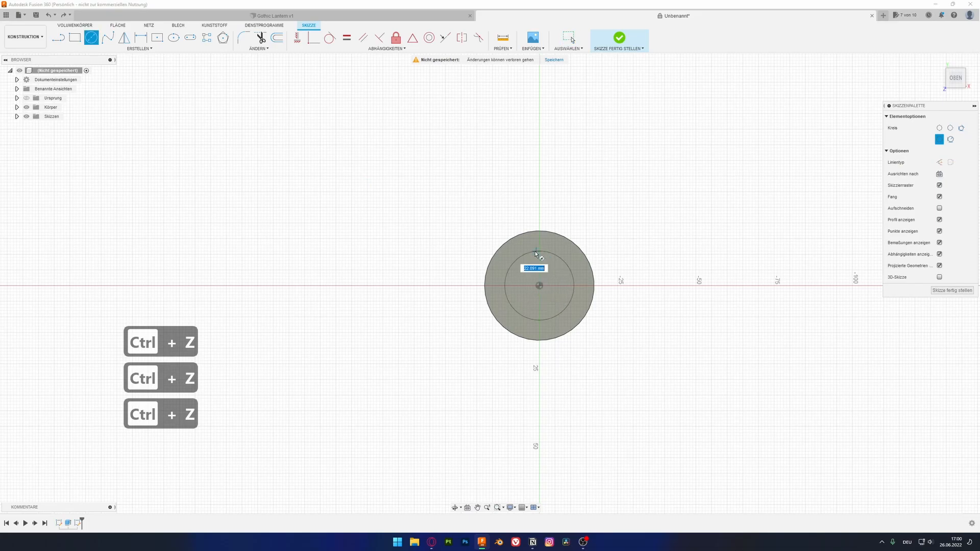
left_click(538, 249)
key("Escape")
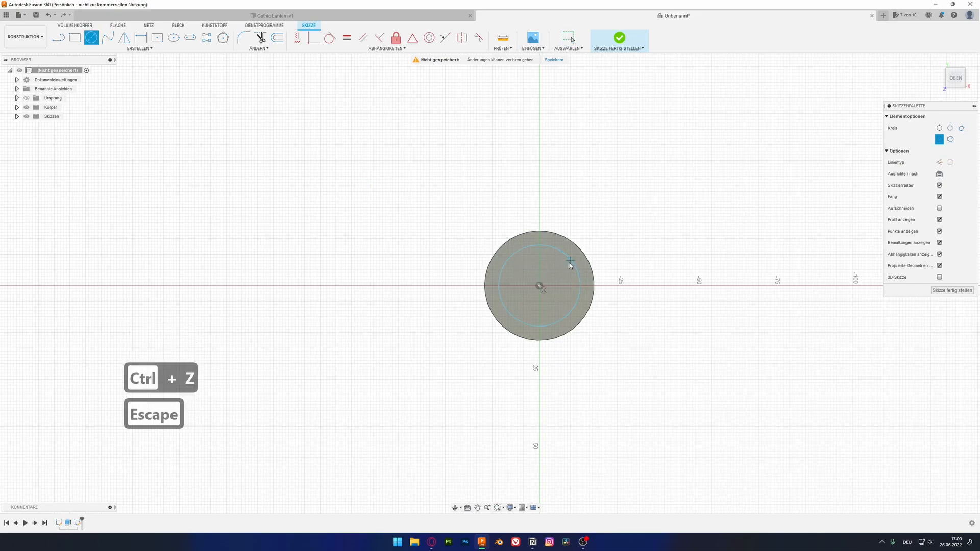
Cut the ring profile outside the inner circle 100 mm down along the cylinder
key("e")
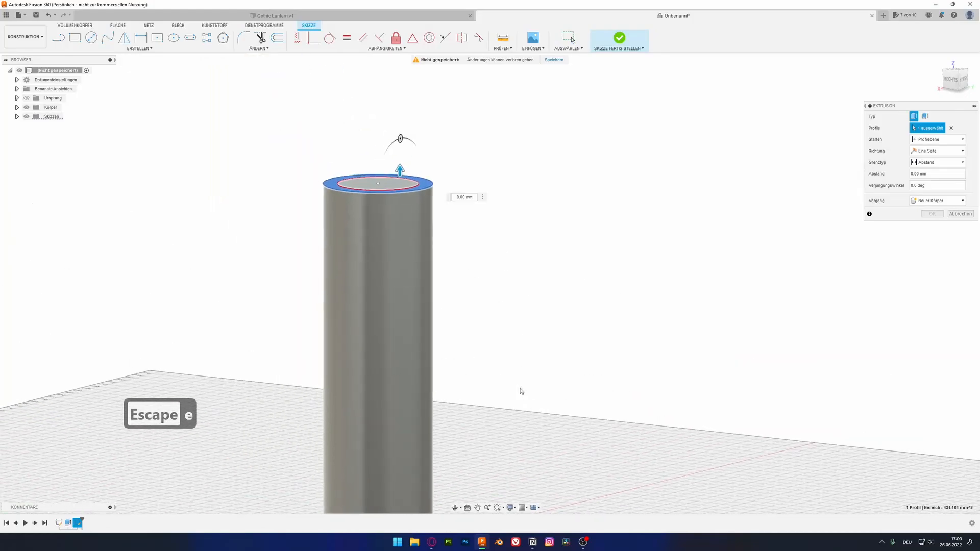
left_click_drag(401, 170, 413, 326)
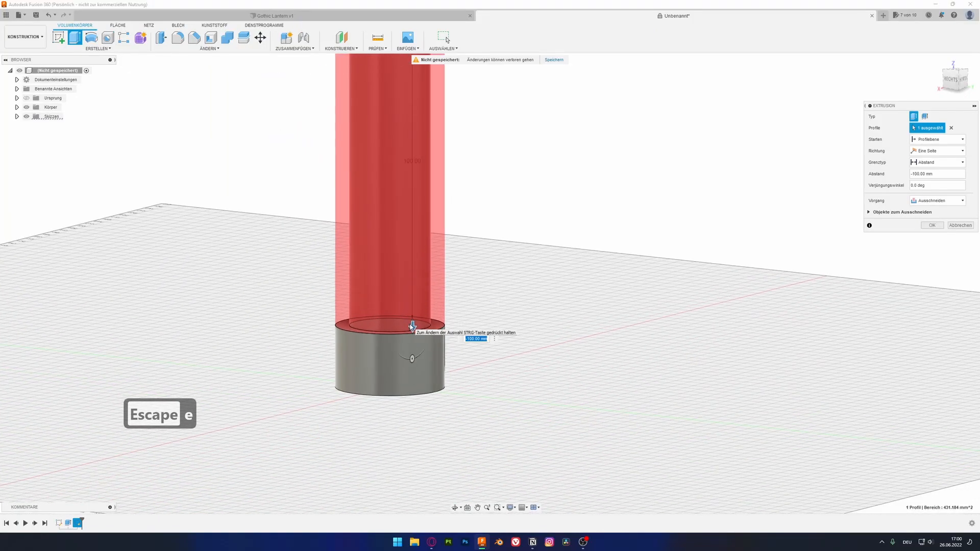
key("Return")
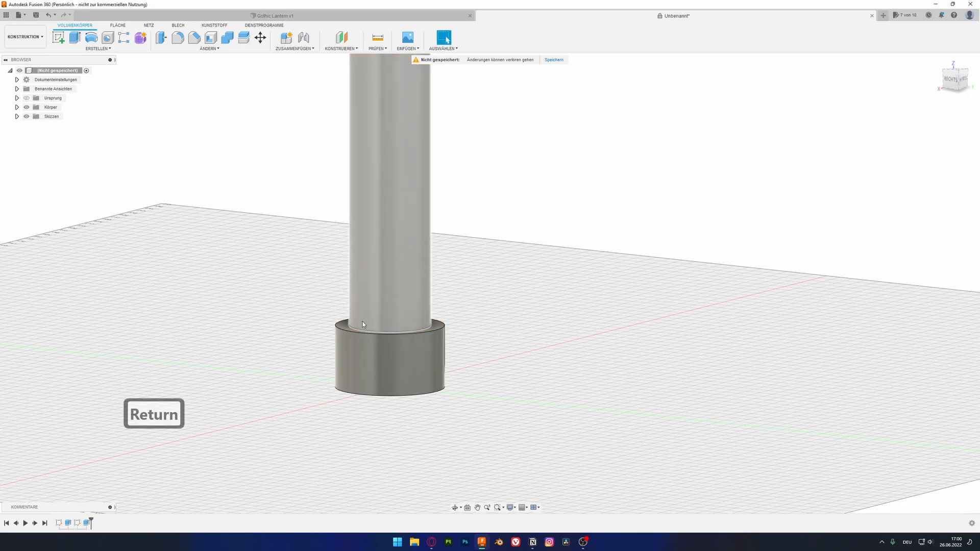
Chamfer the edge between shaft and collar with two distances, 22 mm up the shaft and 4.5 mm across the collar
middle_click_drag(364, 320, 362, 363, "shift")
scroll(358, 329, "up", 2)
left_click(357, 327)
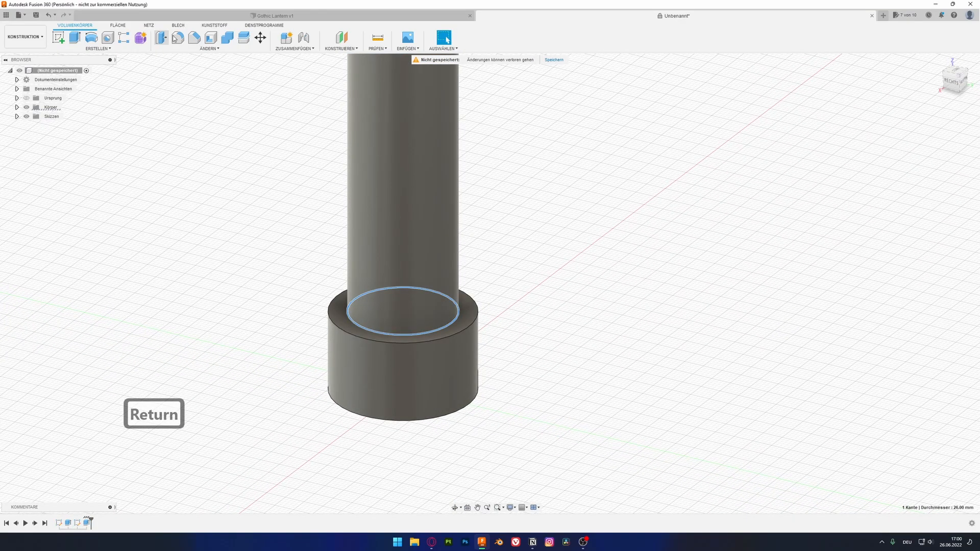
left_click(194, 38)
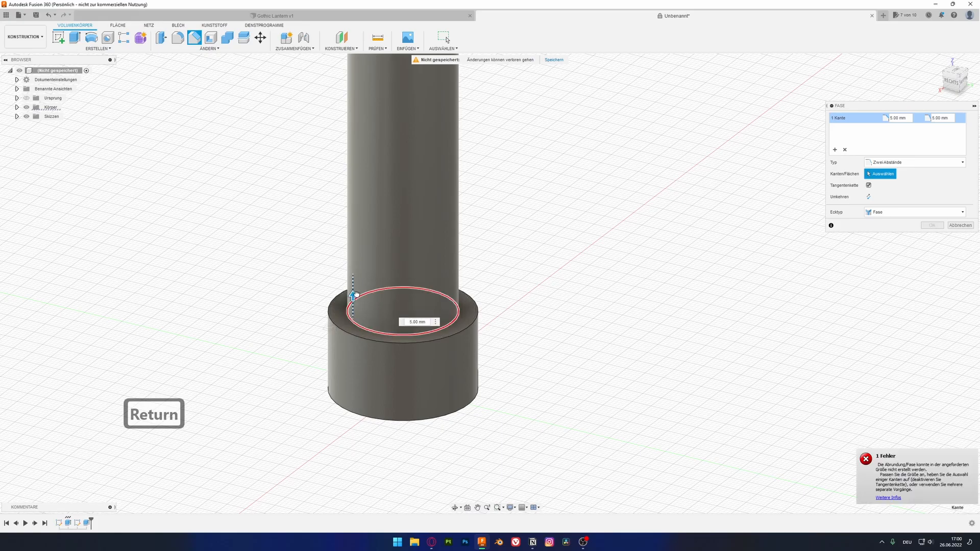
left_click_drag(327, 328, 354, 228)
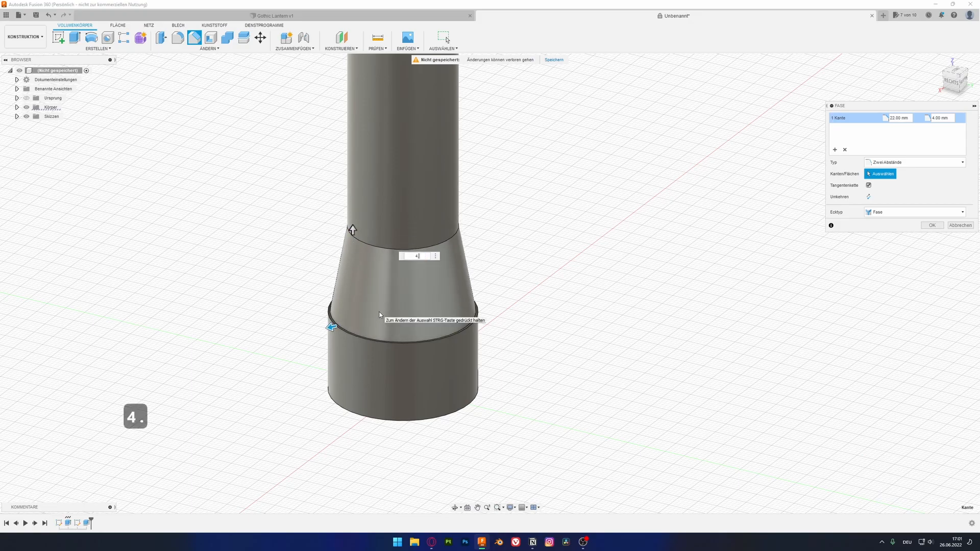
key("BackSpace")
type("6")
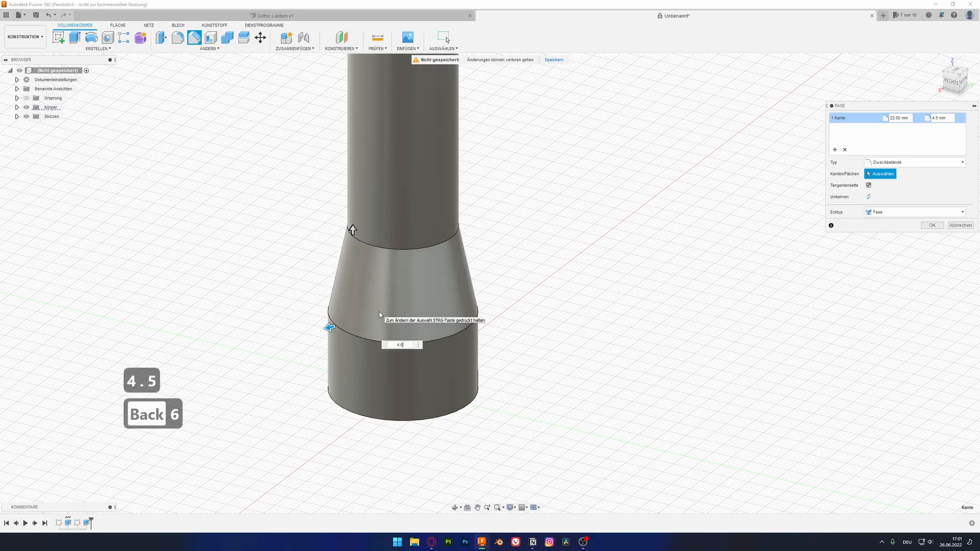
key("BackSpace")
type("5")
key("Return")
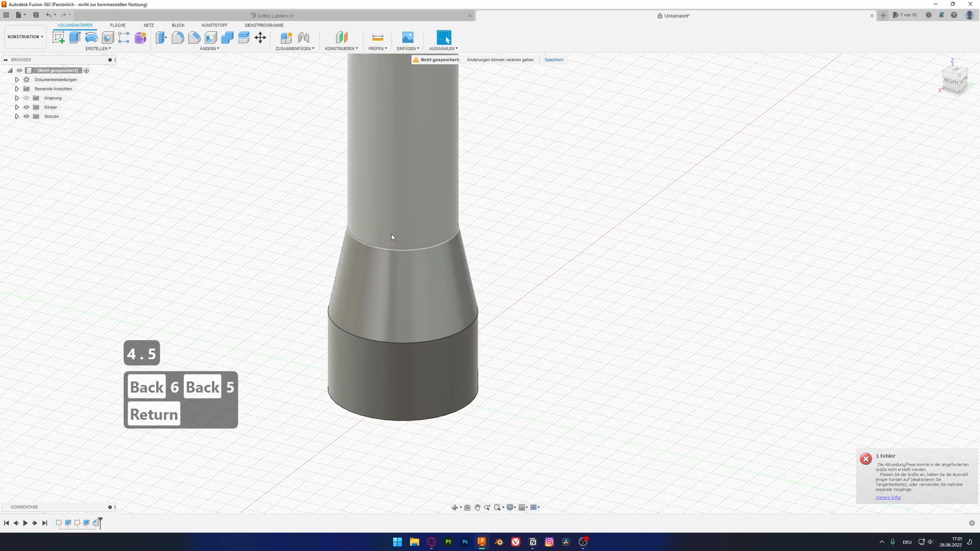
mouse_move(280, 243)
middle_mouse_down("shift")
mouse_move(269, 215)
mouse_move(278, 246)
middle_mouse_up("shift")
left_click(381, 362)
scroll(381, 367, "up", 2)
key("Escape")
left_click(387, 374)
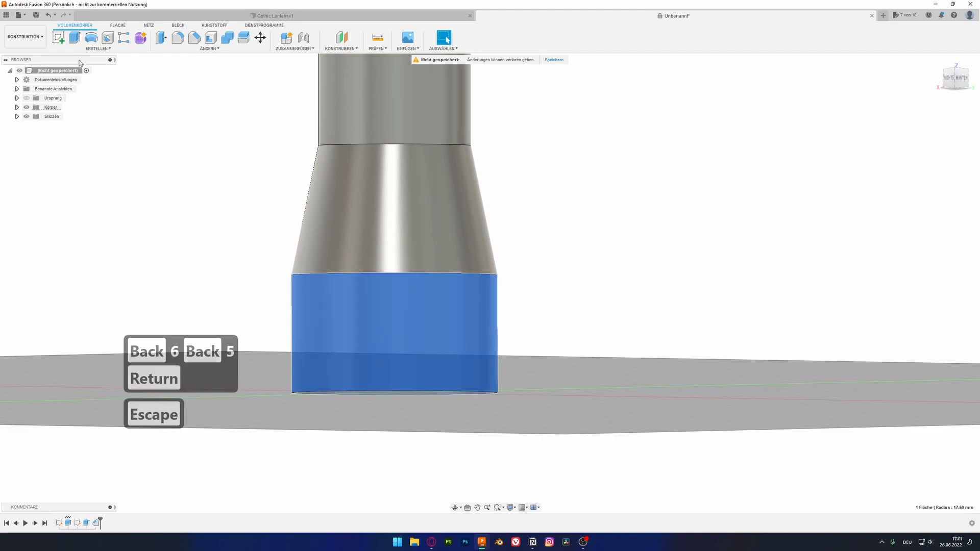
key("Escape")
Sketch a circle about 12 mm in diameter on the vertical XZ plane, centred below the origin and slightly overlapping the collar's lower edge
left_click(59, 37)
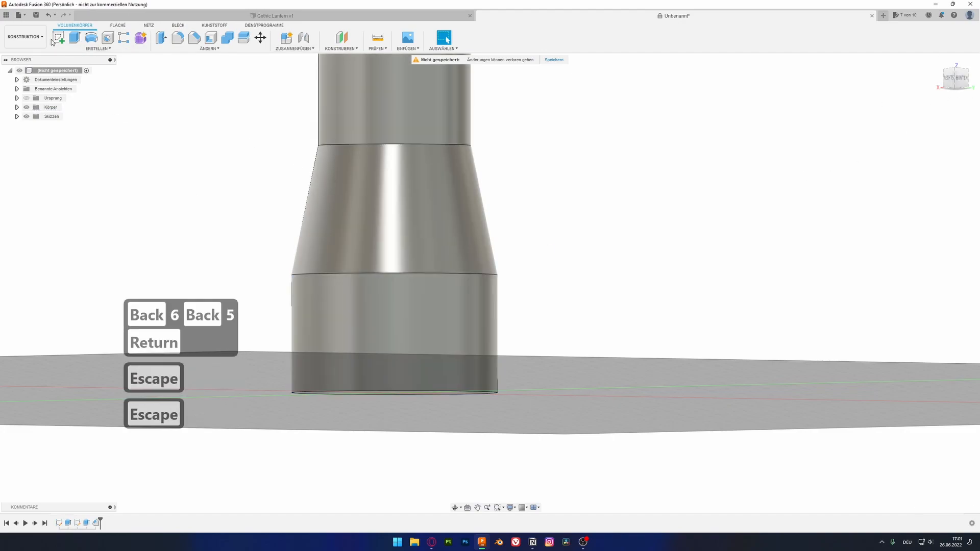
left_click(376, 366)
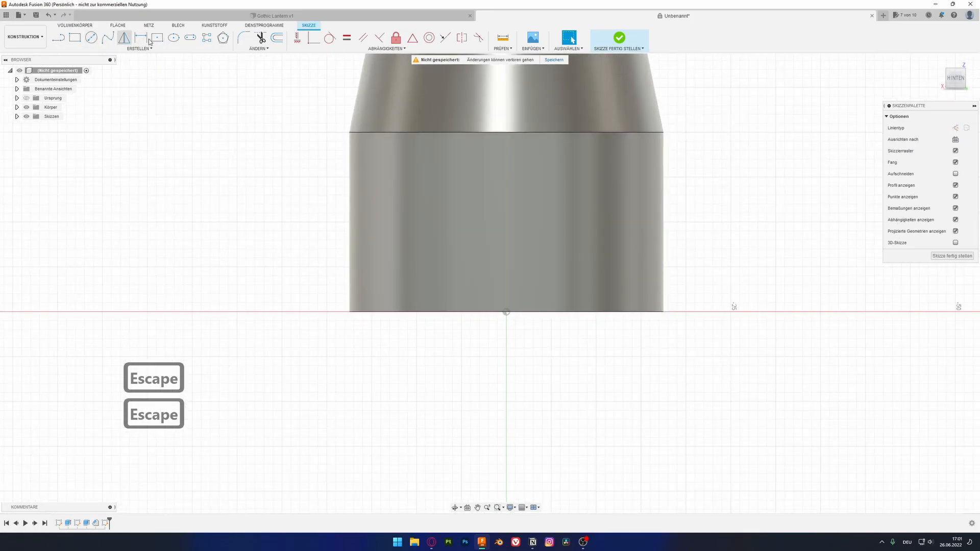
left_click(91, 37)
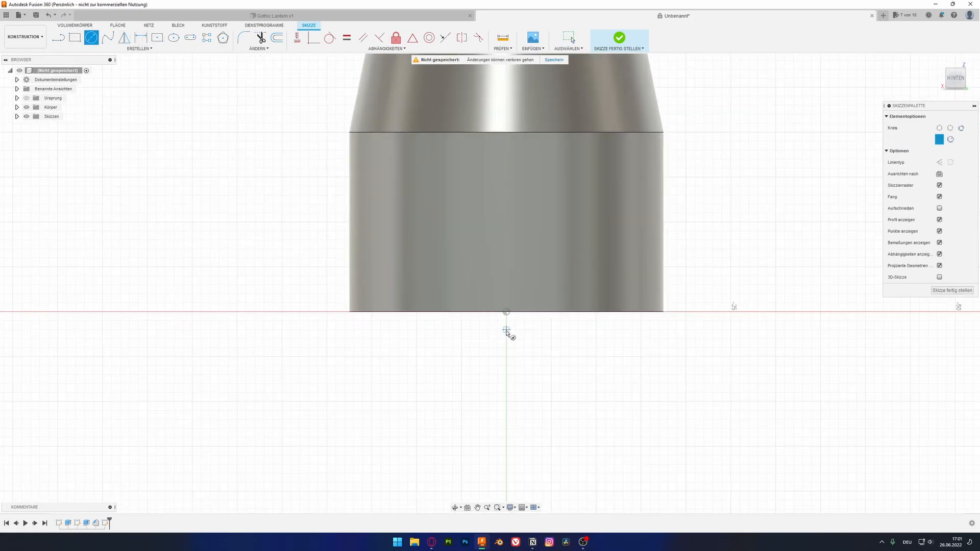
left_click(506, 356)
left_click(506, 305)
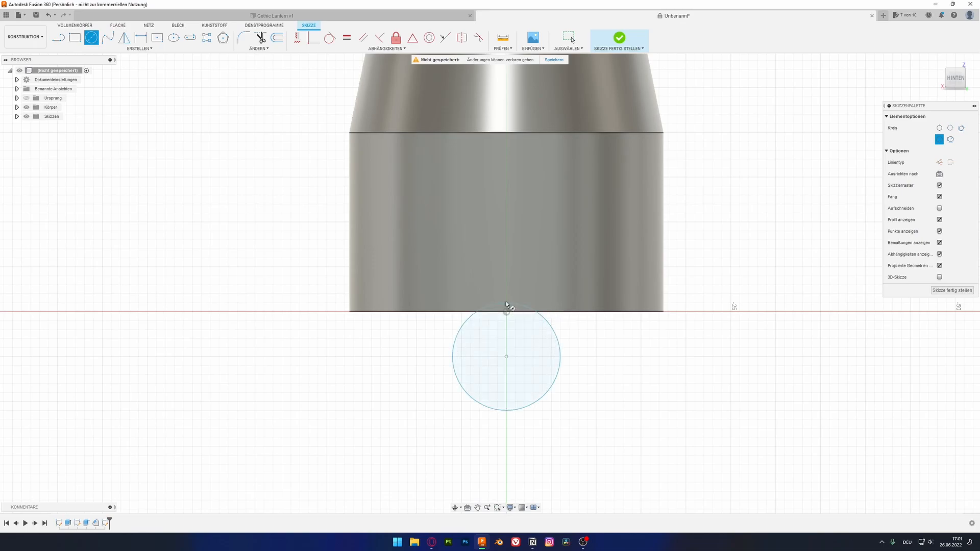
key("Escape")
left_click(511, 315)
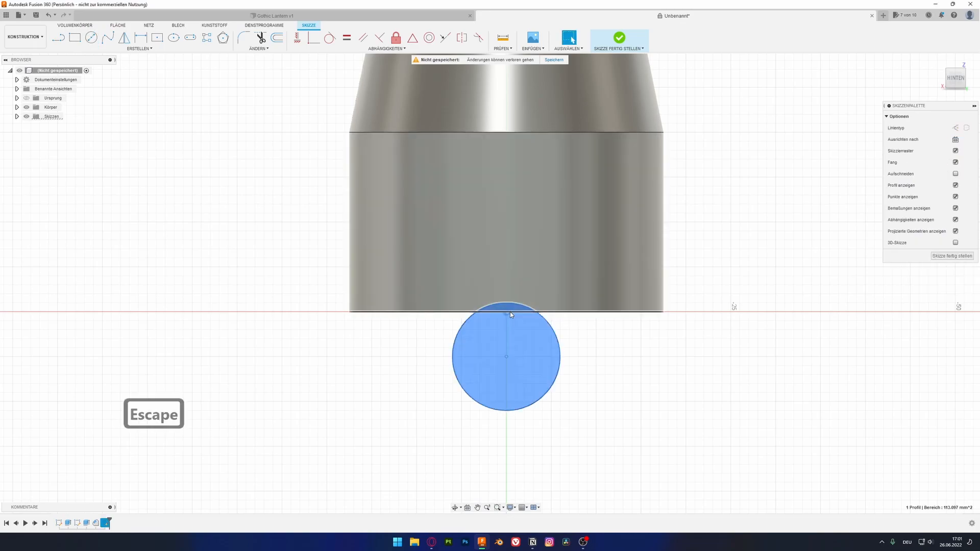
key("e")
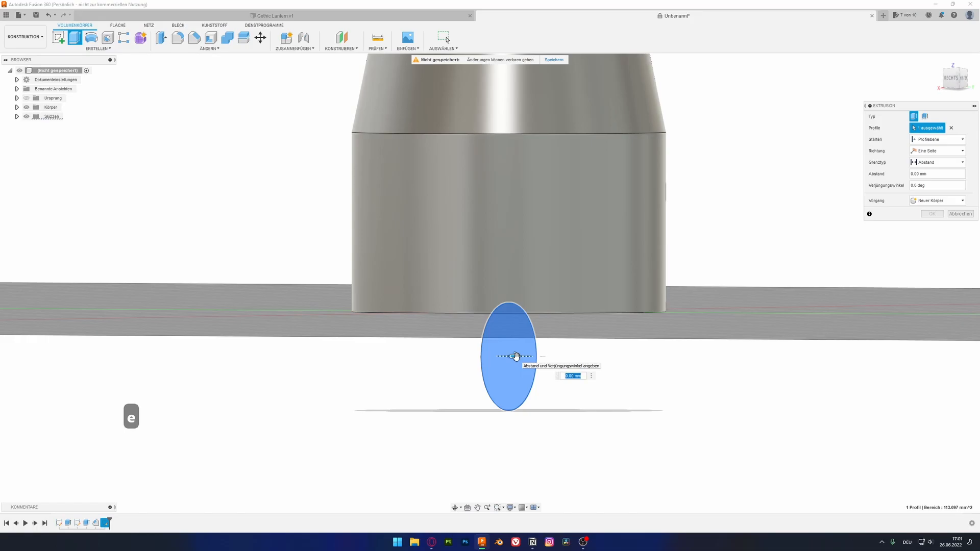
key("Escape")
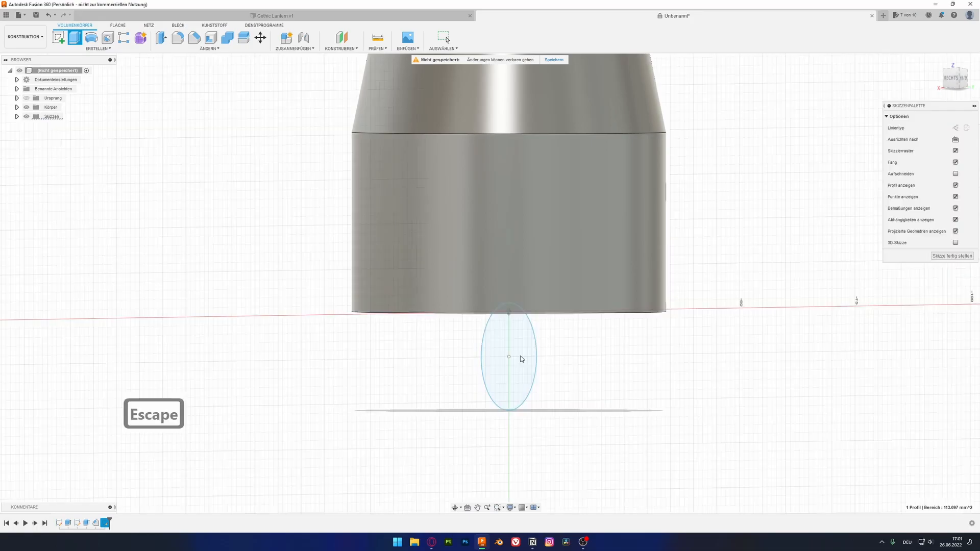
key("e")
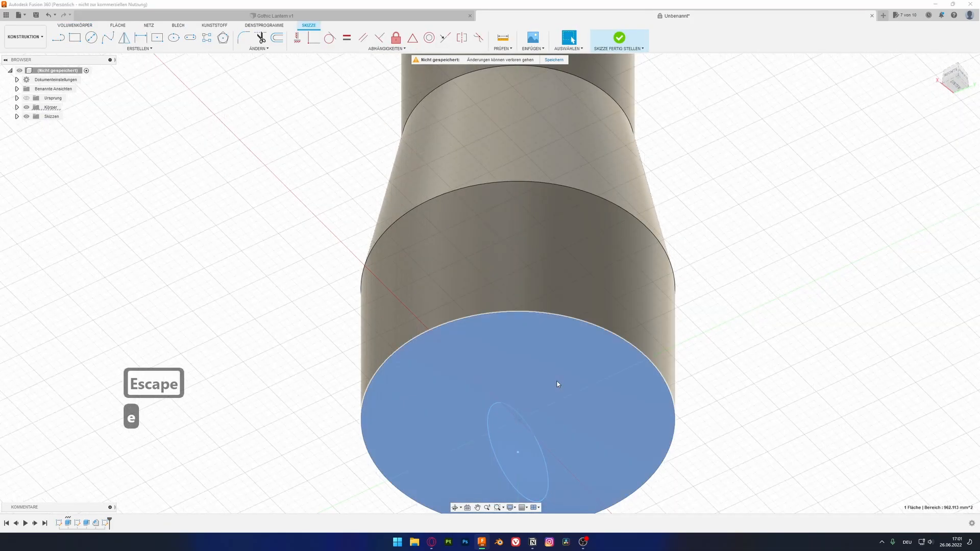
key("Escape")
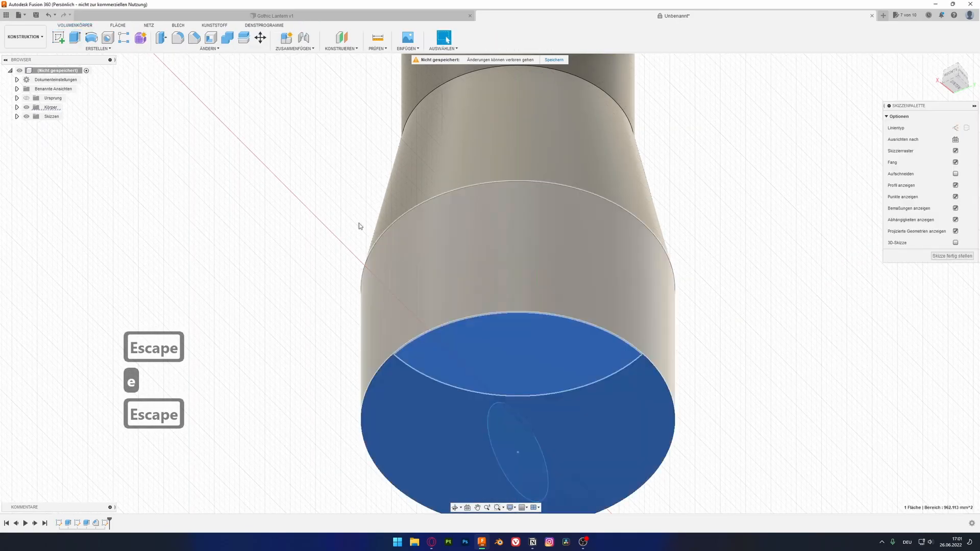
left_click(75, 37)
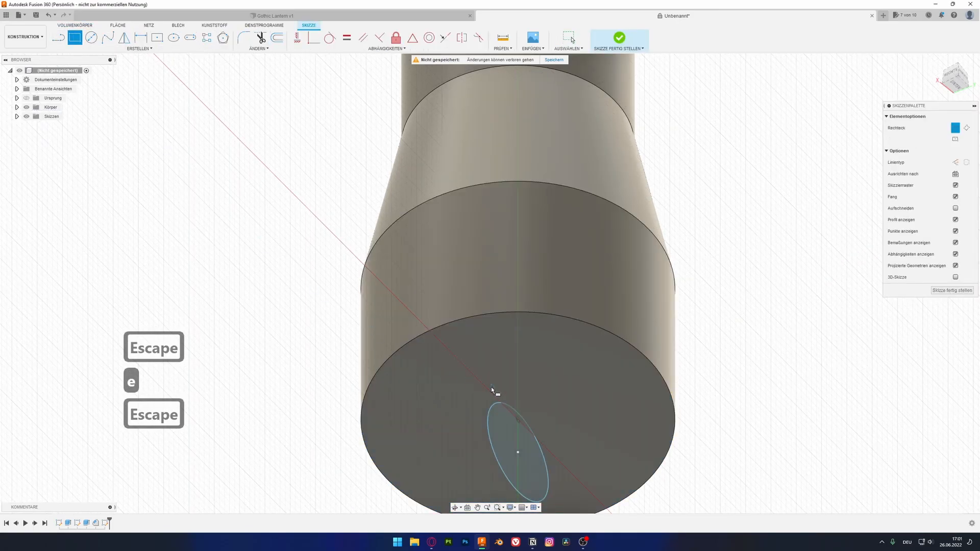
key("Escape")
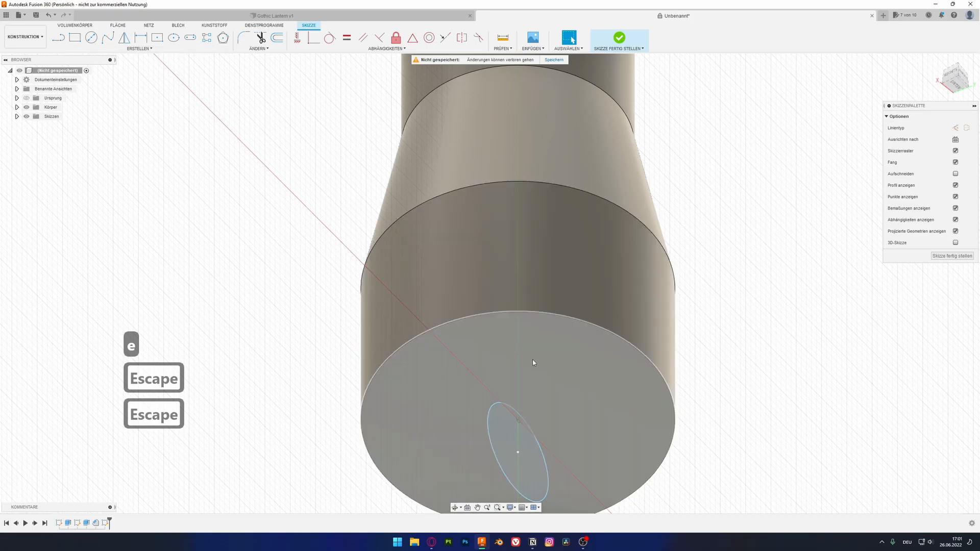
left_click(534, 362)
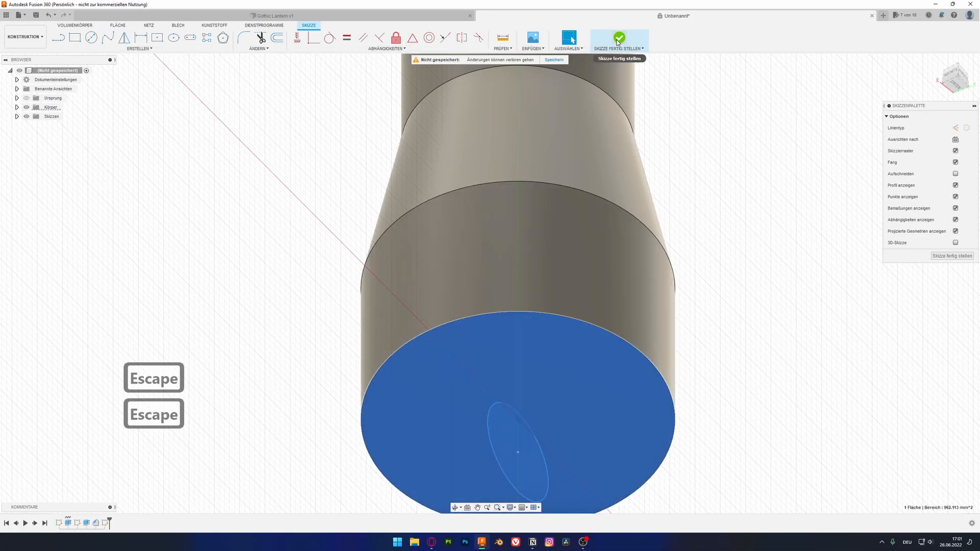
left_click(91, 37)
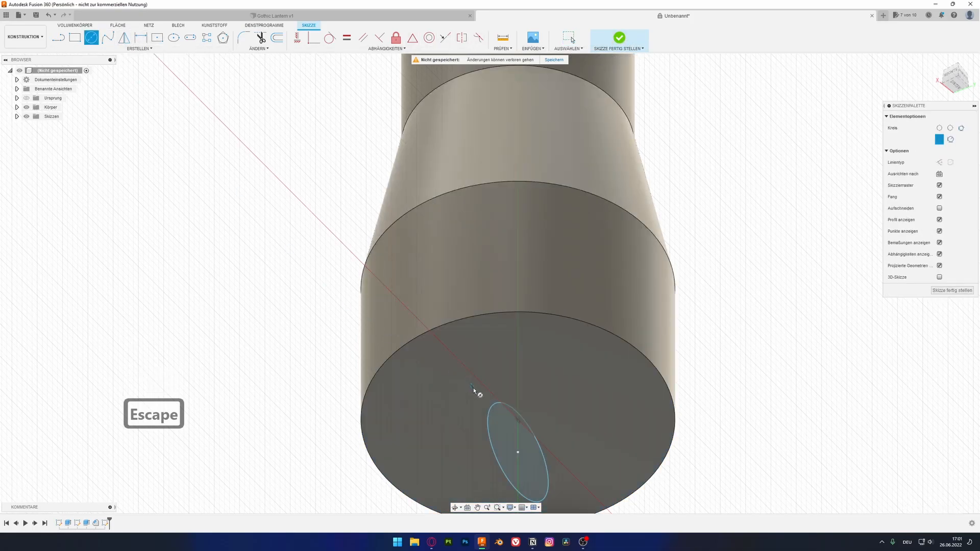
left_click(515, 414)
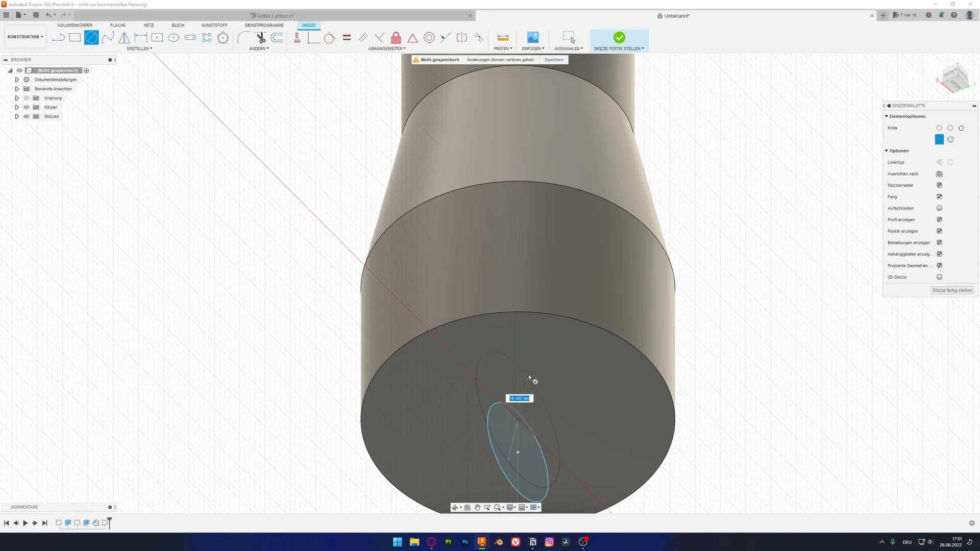
key("Escape")
Finish the sketch and draw an origin-centred circle of 35-2 mm diameter in a new sketch on the collar's bottom face
left_click(619, 38)
left_click(586, 342)
left_click(55, 41)
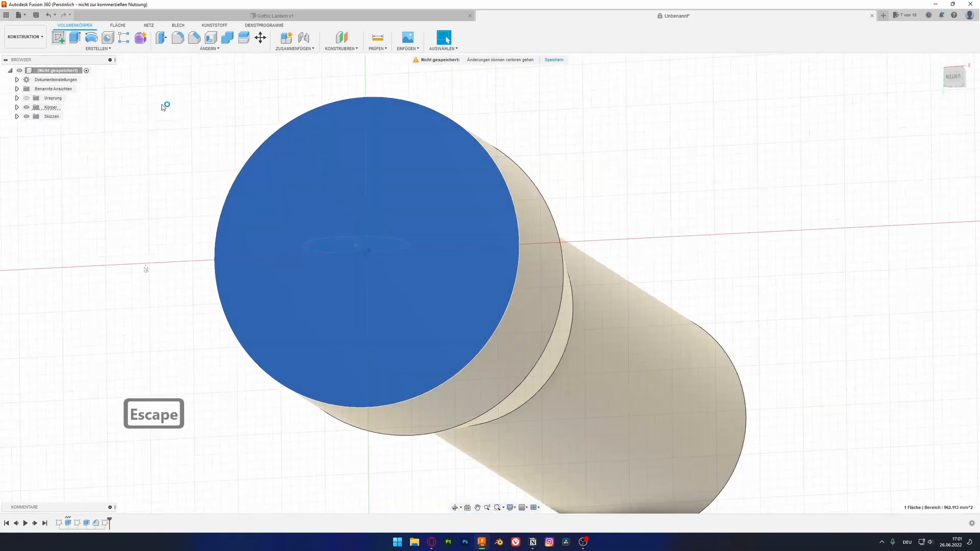
left_click(93, 40)
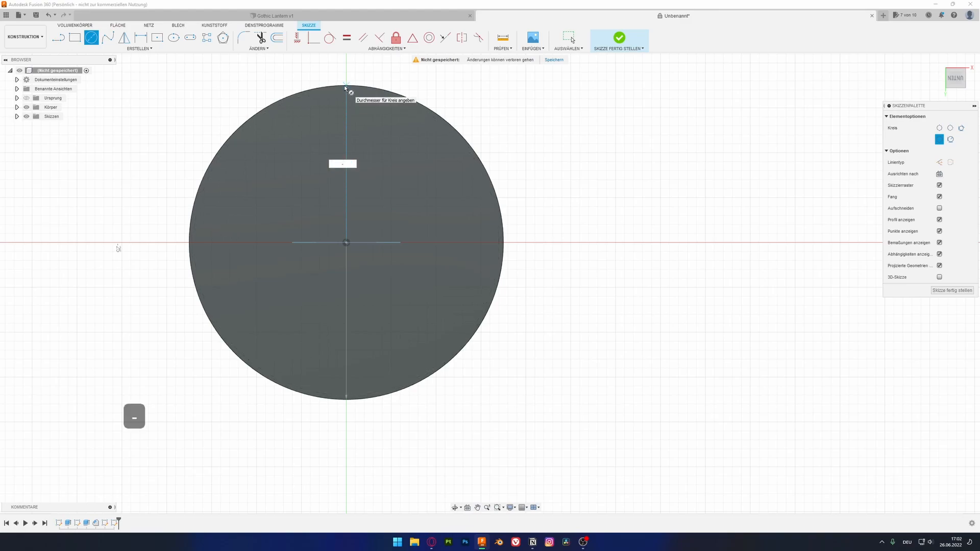
key("BackSpace")
type("35-2")
key("Return")
Extrude the inner circle profile into the collar as a cut, leaving a thin wall around the bottom opening
key("e")
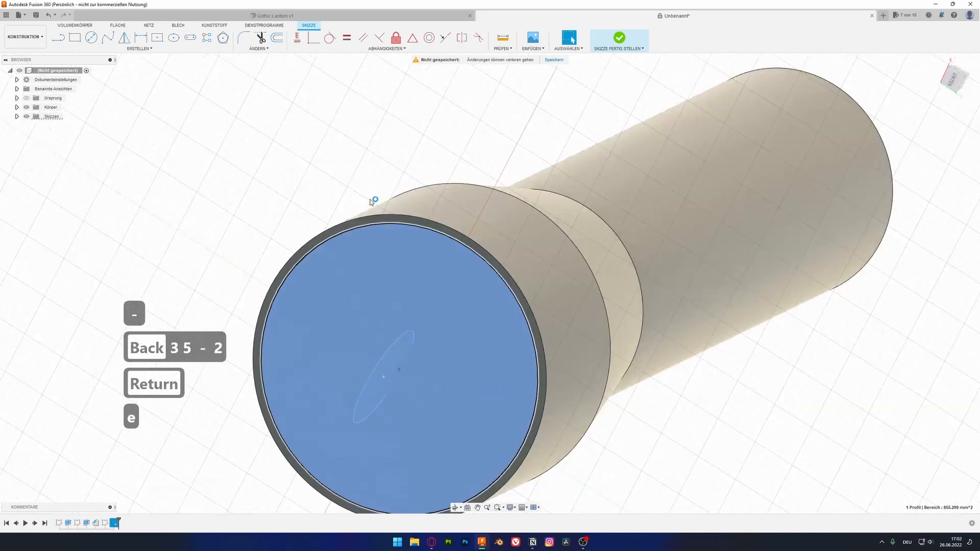
left_click(464, 345)
left_click_drag(516, 422, 531, 305)
middle_click_drag(532, 305, 528, 331, "shift")
key("Return")
Extrude the small circle profile 29 mm as a cut through the collar wall to form a rounded notch in its lower rim
middle_click_drag(524, 364, 496, 376, "shift")
left_click(621, 480)
key("e")
middle_click_drag(621, 477, 640, 478, "shift")
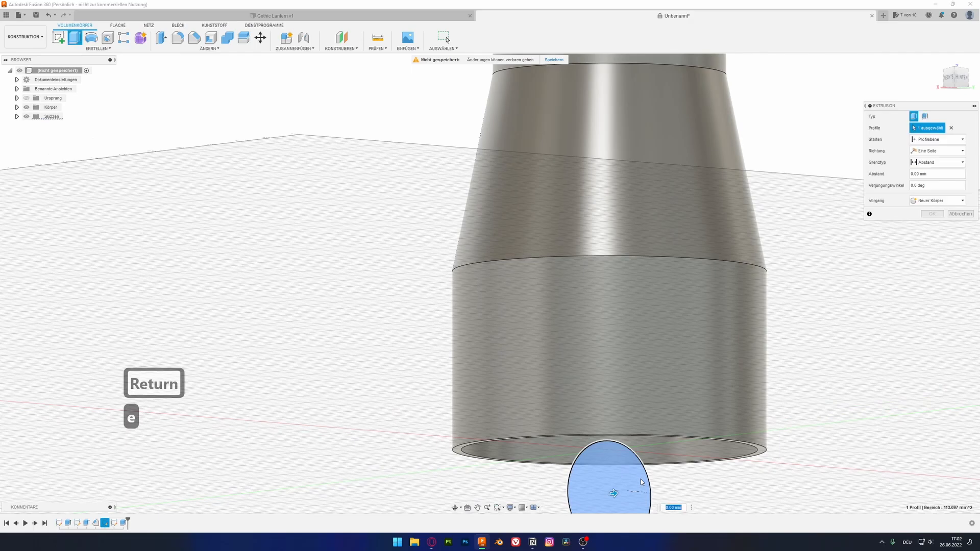
left_click_drag(615, 493, 782, 481)
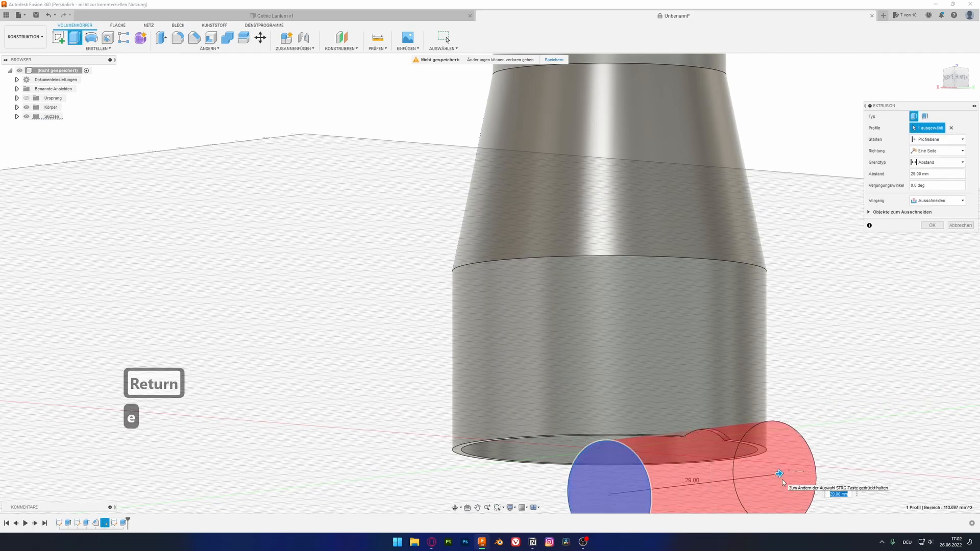
key("Return")
middle_click_drag(782, 479, 752, 454, "shift")
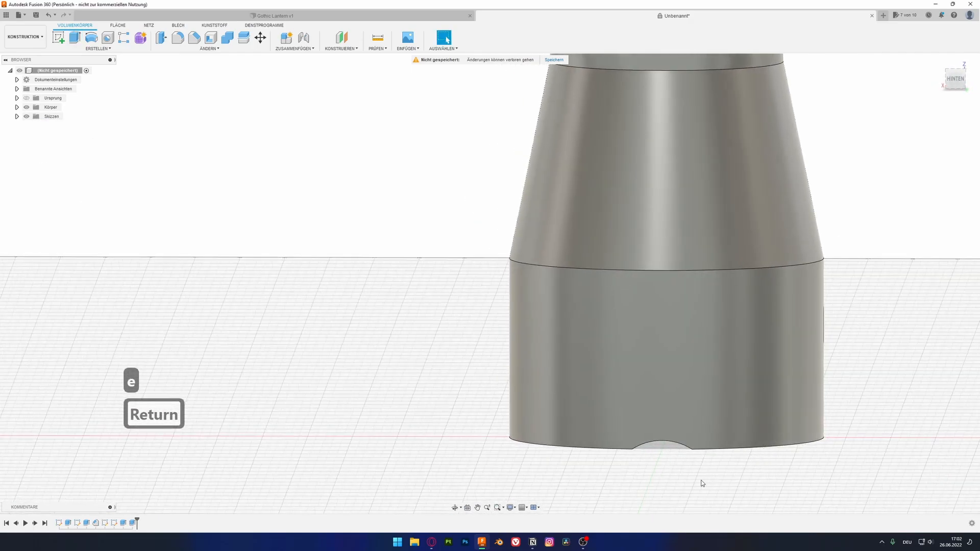
Pin the circular pattern command (Runde Anordnung) for quick access
middle_click_drag(703, 483, 707, 470, "shift")
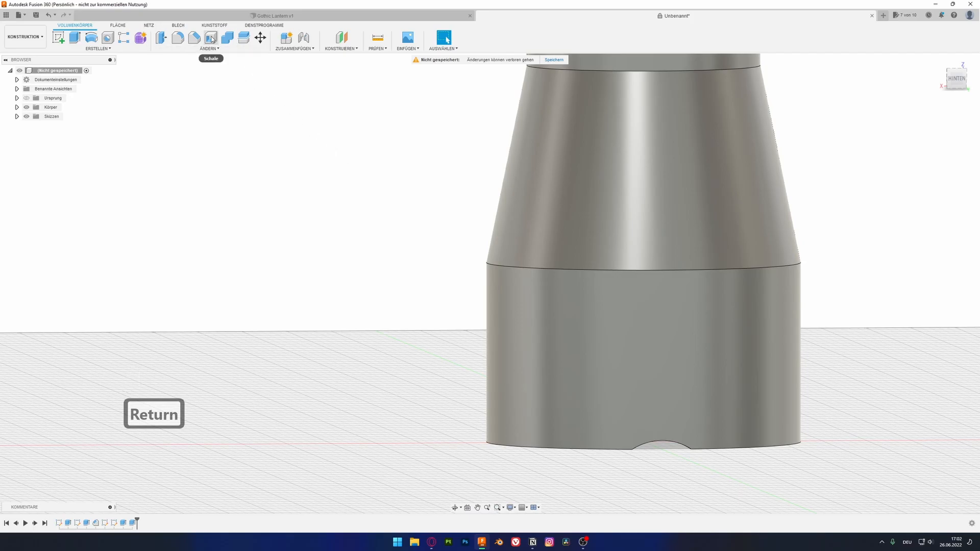
left_click(96, 49)
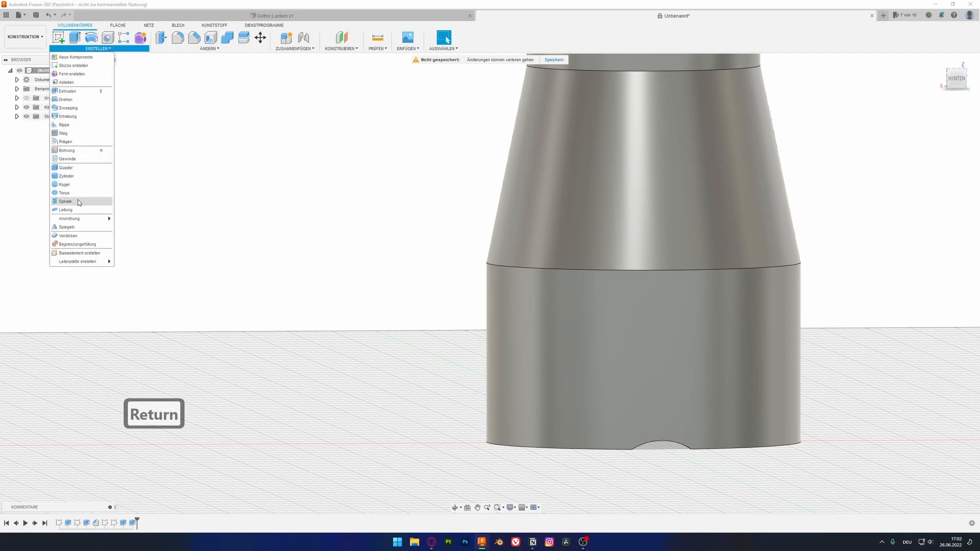
mouse_move(80, 221)
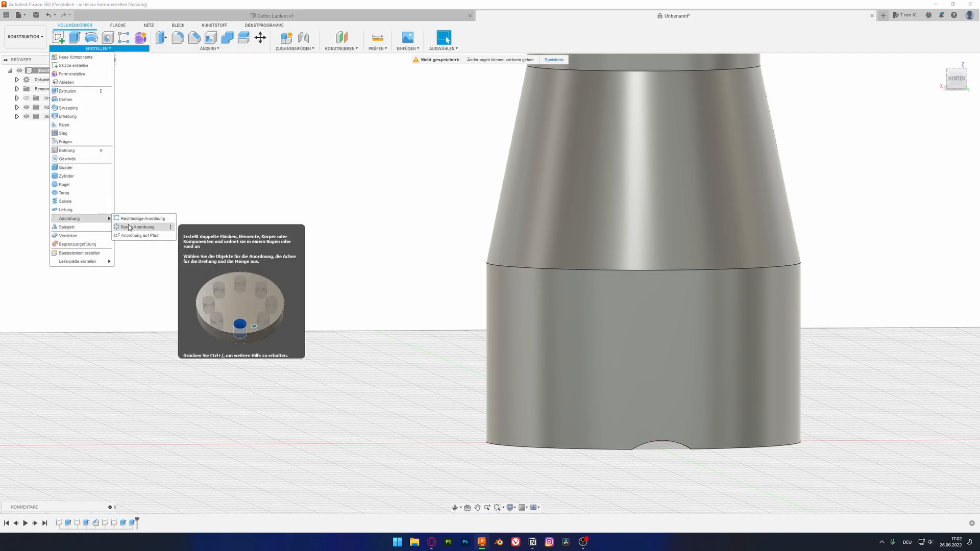
left_click(170, 228)
left_click(193, 229)
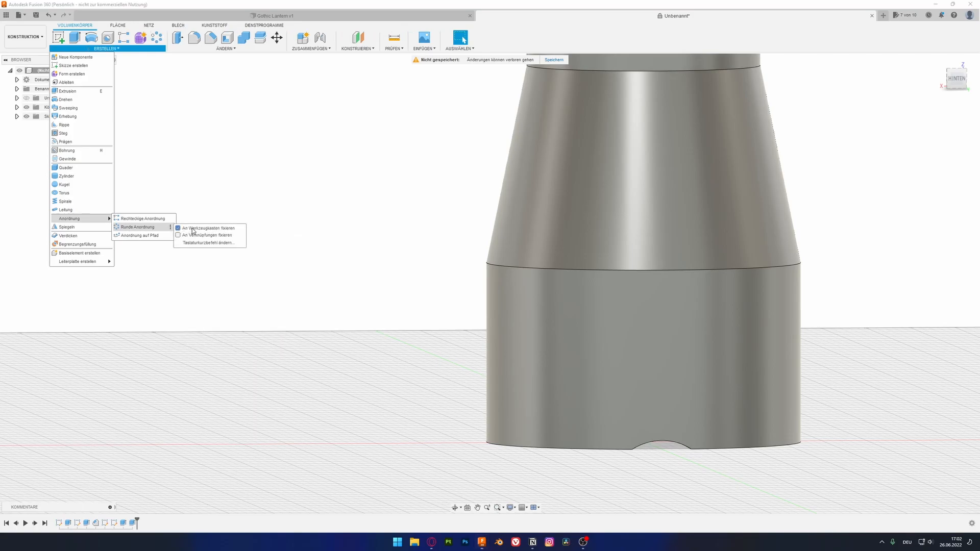
Start a circular pattern of features, using the rim notch cut as the object and the vertical origin axis as the axis
left_click(158, 37)
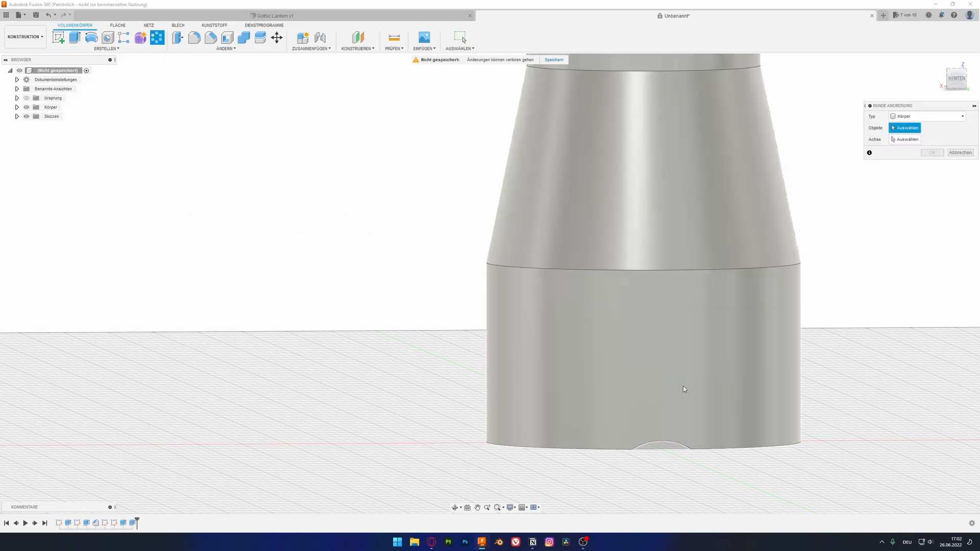
middle_click_drag(691, 457, 699, 430, "shift")
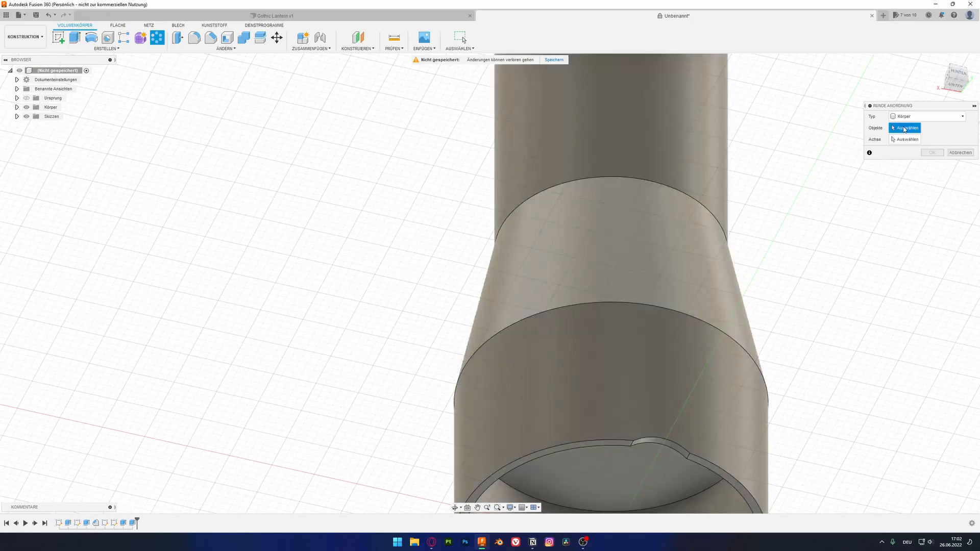
left_click(909, 117)
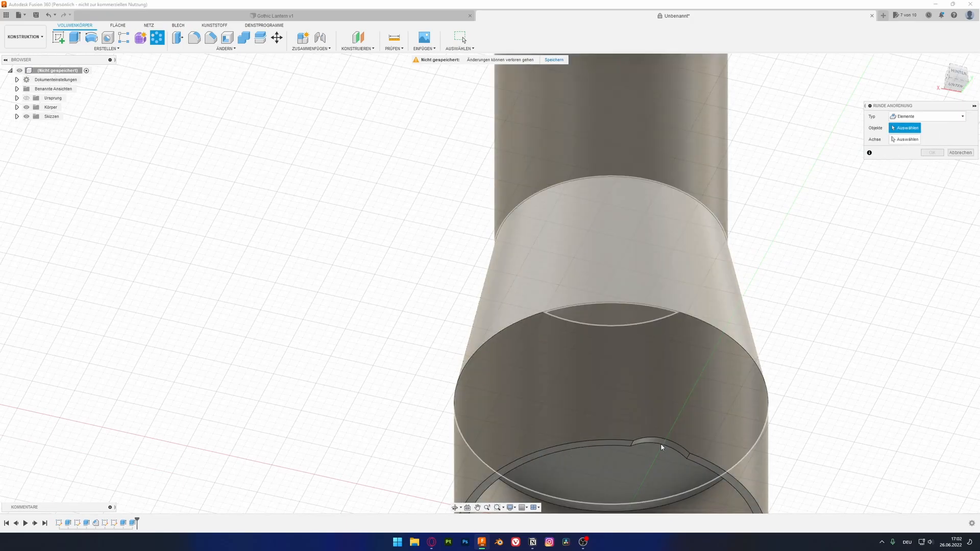
left_click(662, 441)
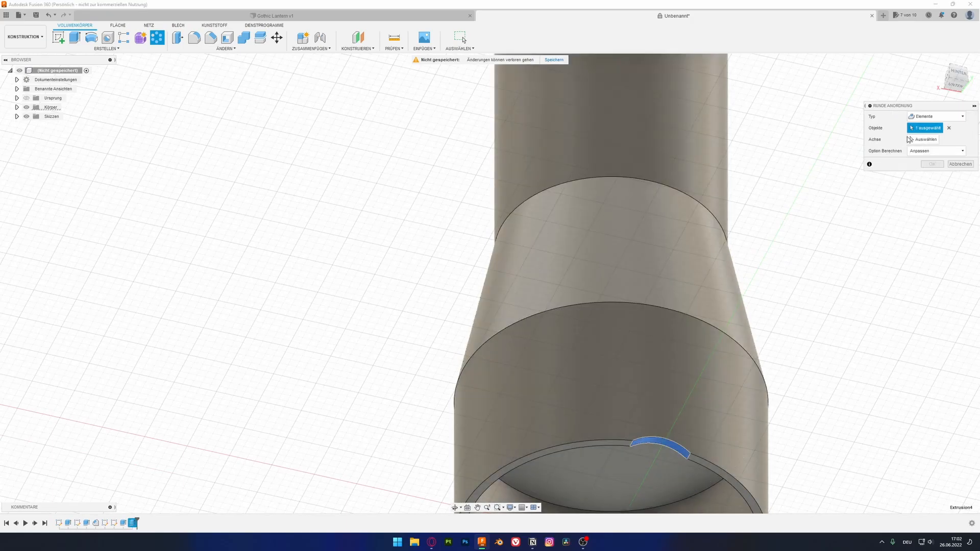
left_click(915, 140)
middle_click_drag(638, 337, 626, 380, "shift")
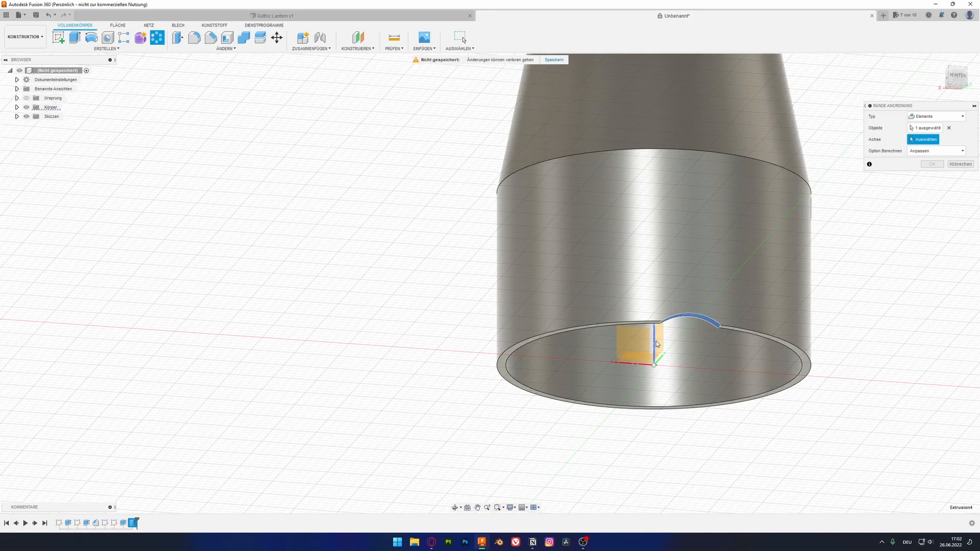
left_click(655, 344)
middle_click_drag(656, 306, 640, 340, "shift")
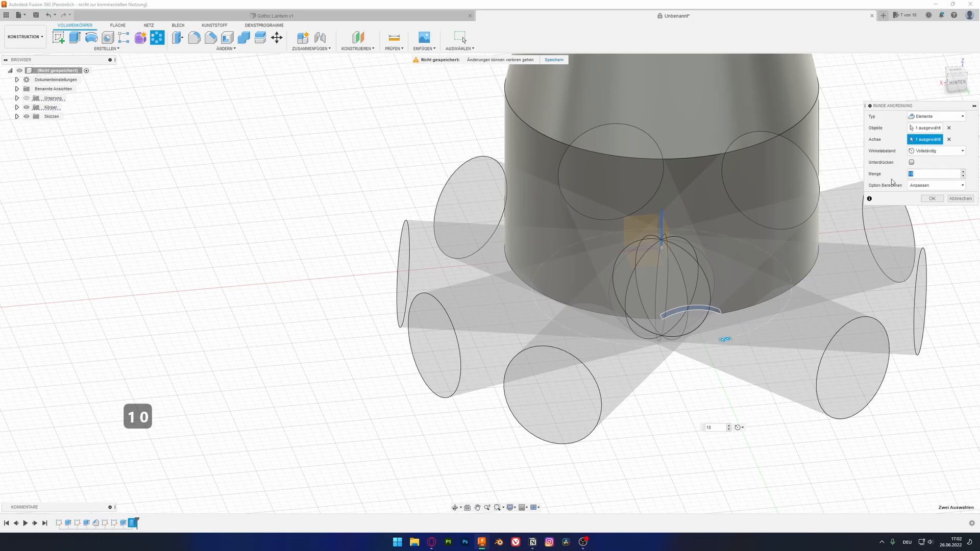
Set the notch pattern quantity to 14 over the full circle and create the pattern
type("12")
middle_click_drag(623, 294, 598, 291, "shift")
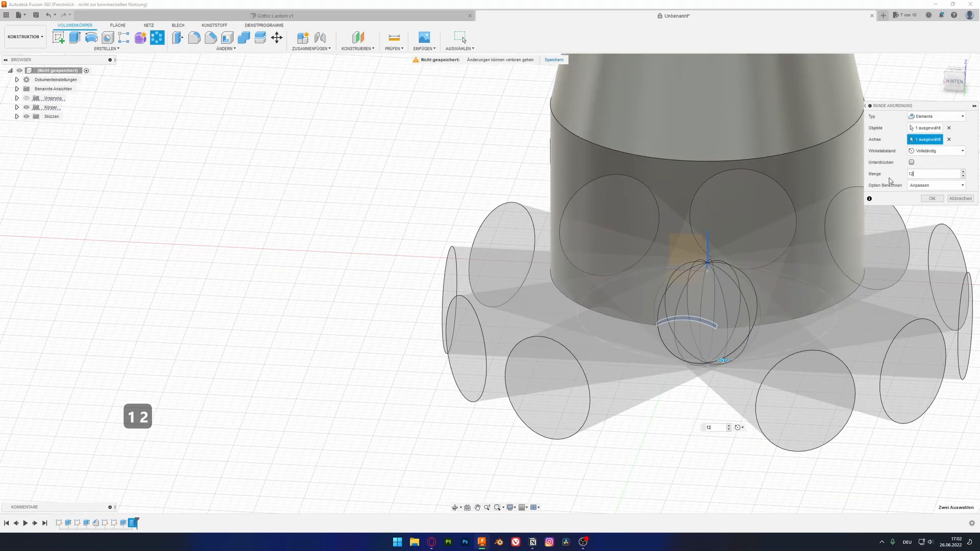
key("BackSpace")
type("5")
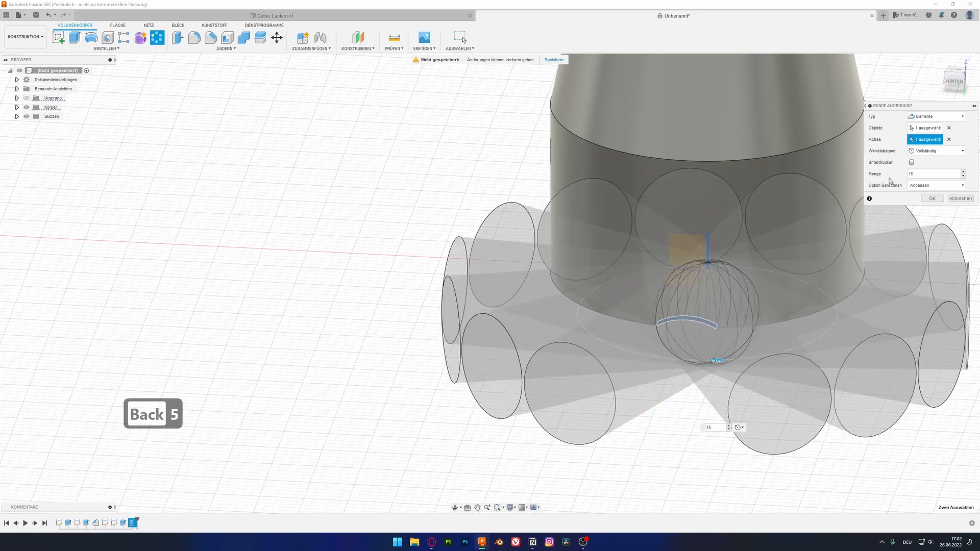
key("BackSpace")
type("4")
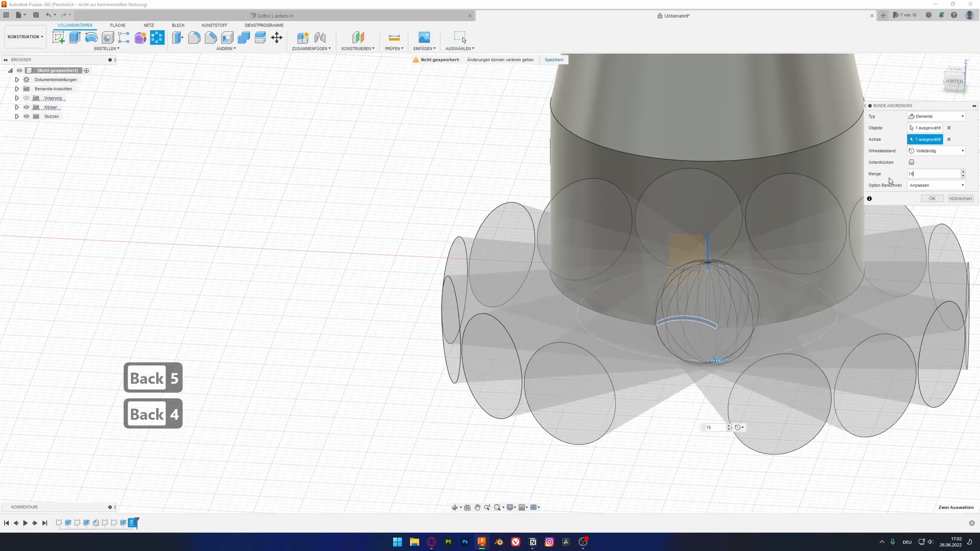
key("Return")
Sketch an origin-centred circle about 16 mm in diameter on the floor of the hollowed collar
middle_click_drag(798, 265, 608, 237, "shift")
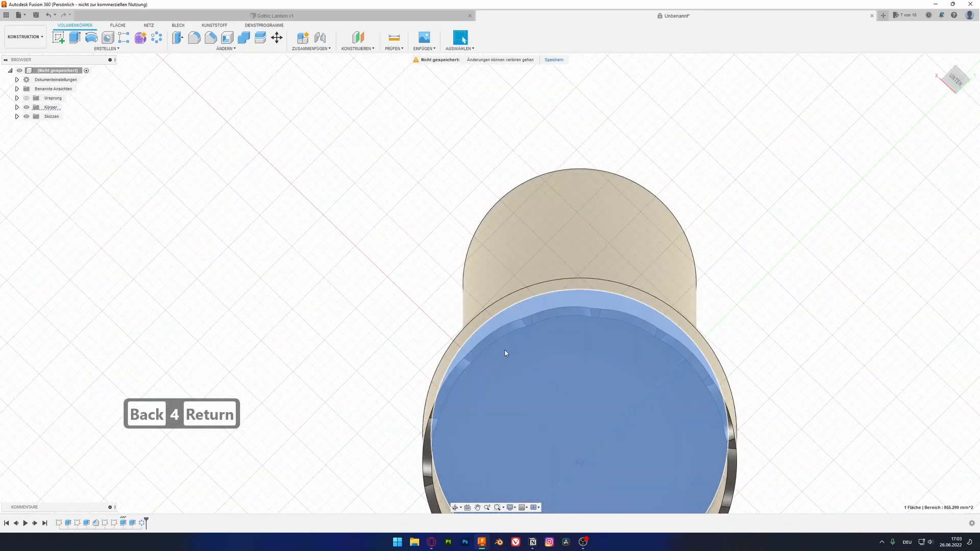
left_click(499, 339)
left_click(58, 38)
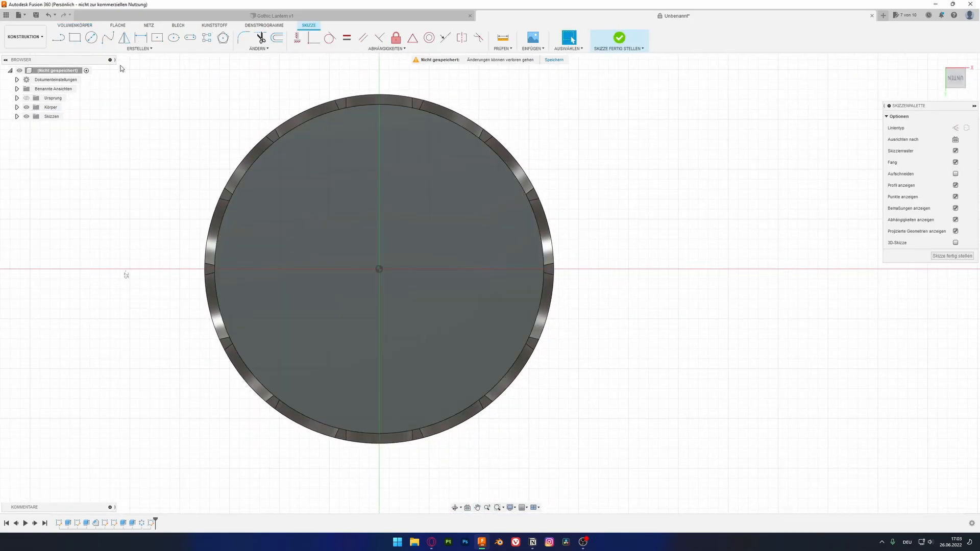
left_click(92, 37)
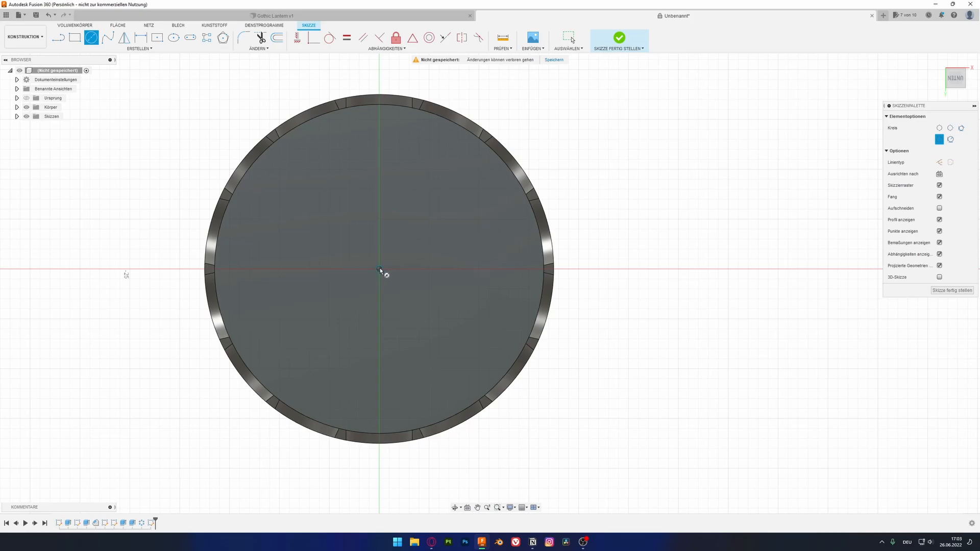
left_click(379, 190)
key("Escape")
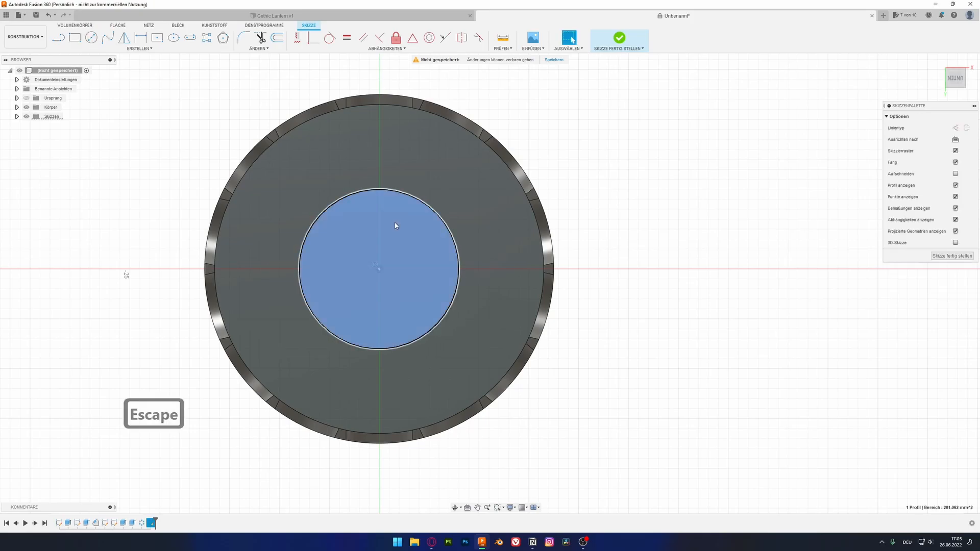
Extrude the central circle 5 mm toward the collar opening, joined to the body as a boss
key("e")
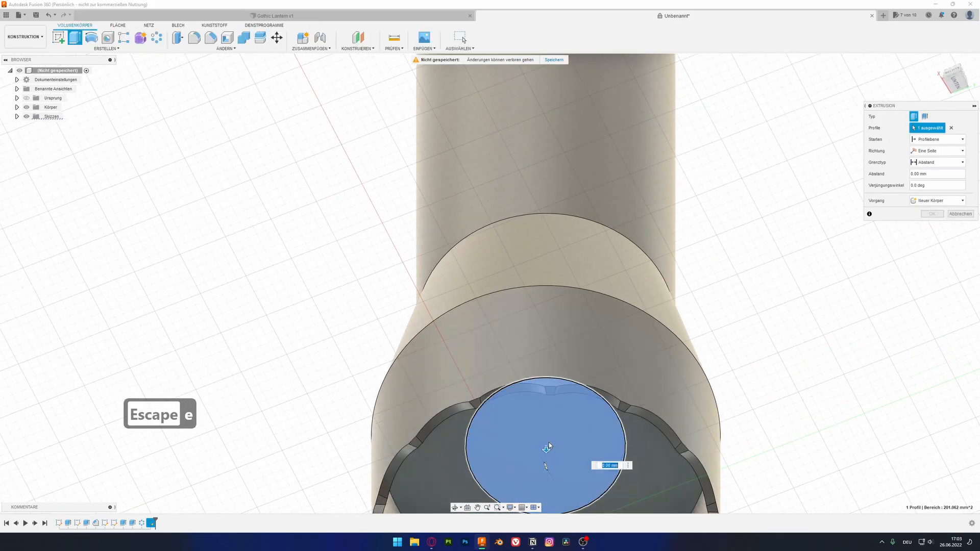
type("5")
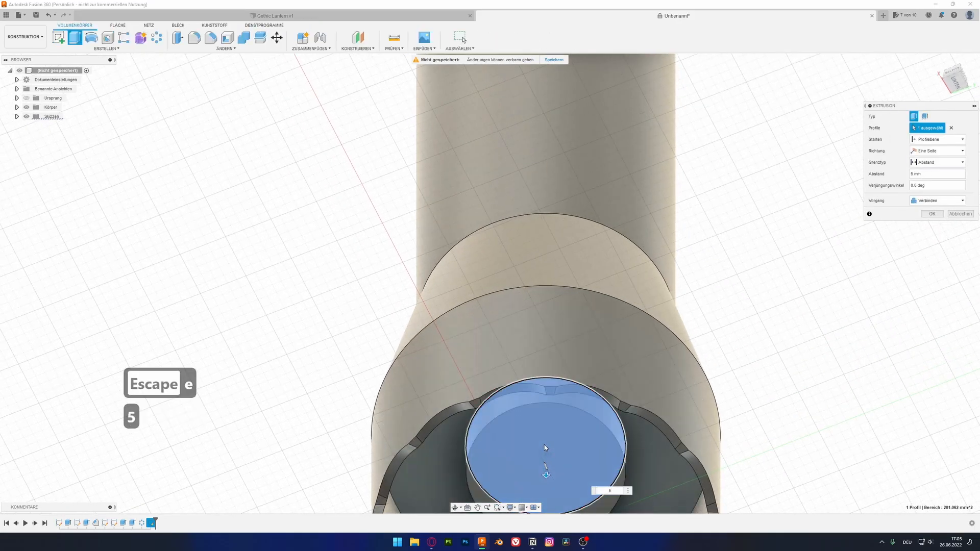
key("Return")
Create a sketch on the boss's end face and draw a 2.5 × 2.5 mm centre-point square at the origin
left_click(544, 446)
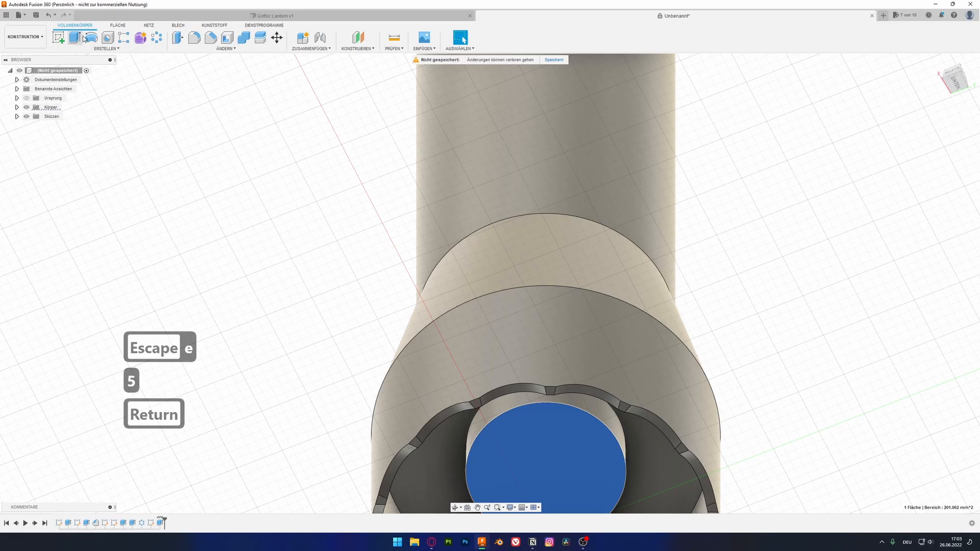
left_click(60, 38)
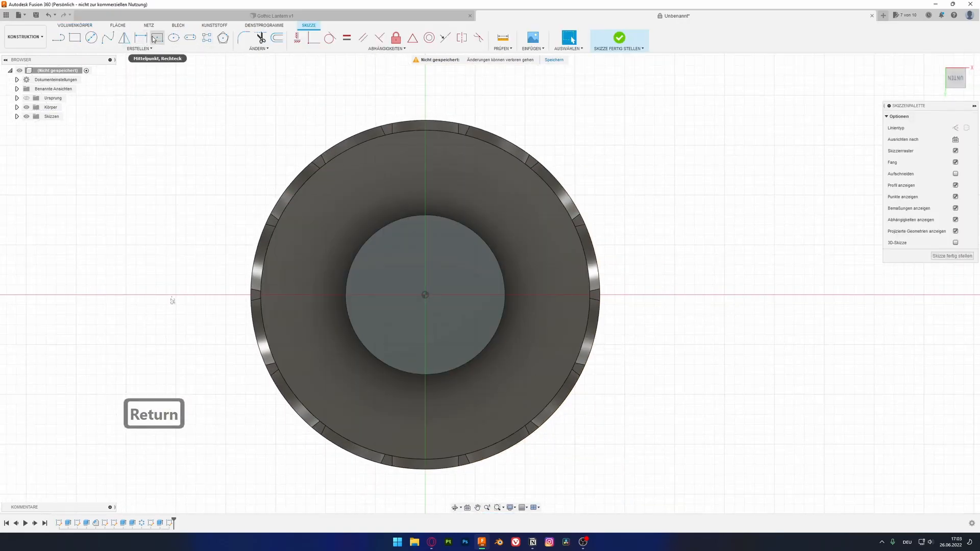
left_click(157, 38)
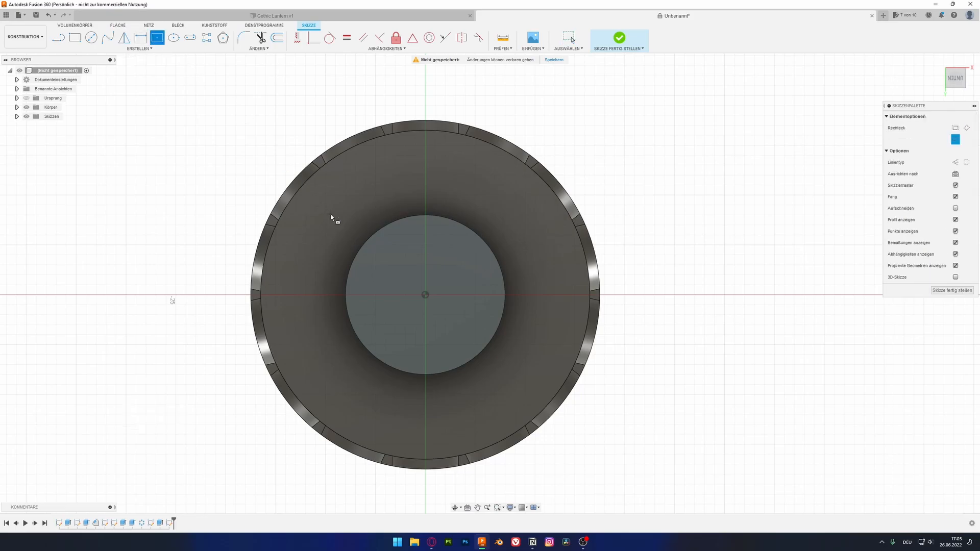
scroll(414, 268, "up", 2)
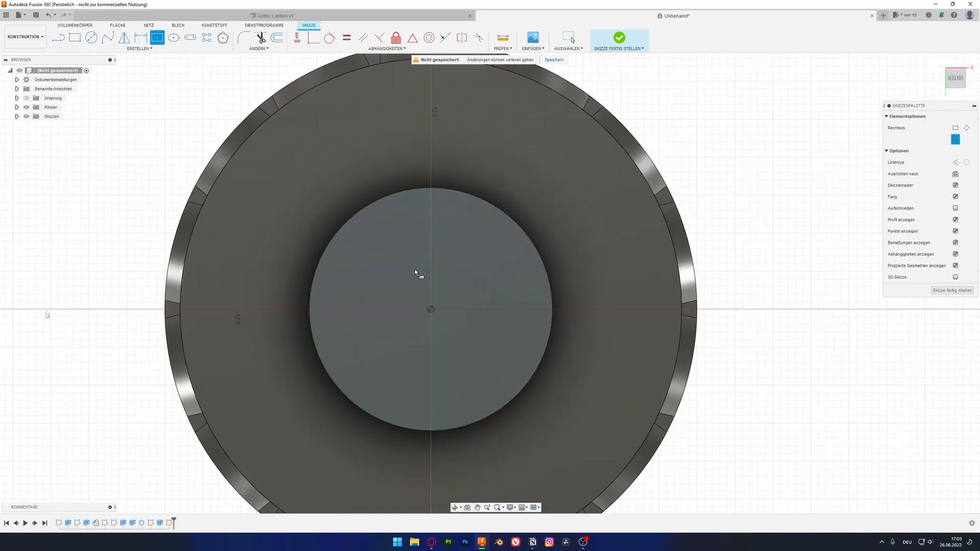
left_click(432, 305)
type("2.5")
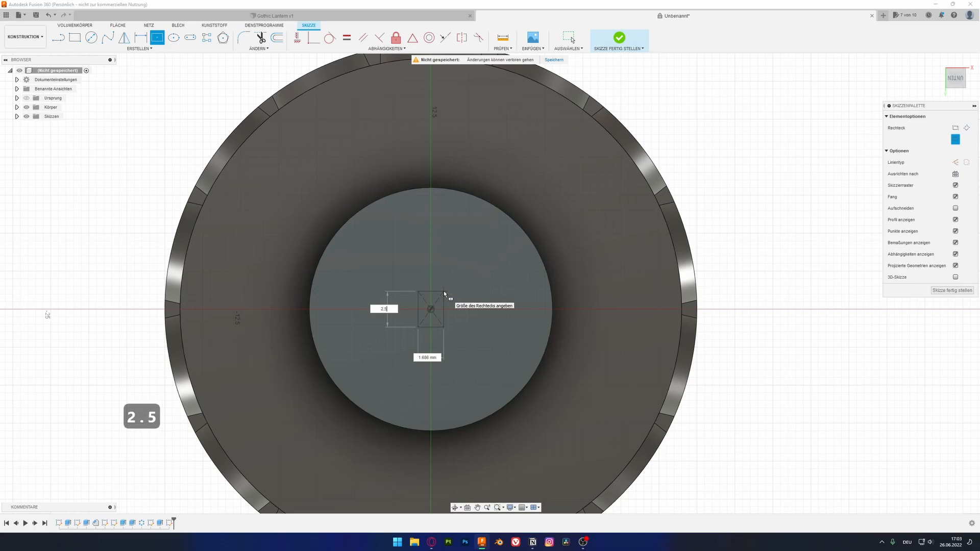
key("Tab")
type("2.5")
key("Return")
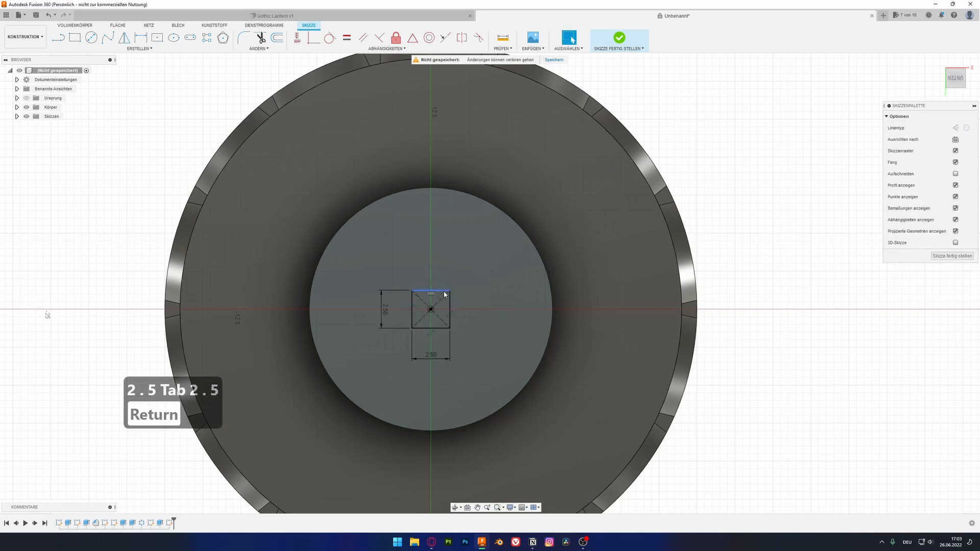
Draw a 2.5 × 2.5 mm centre-point square on the vertical axis above the central square, leaving a small gap
left_click(74, 37)
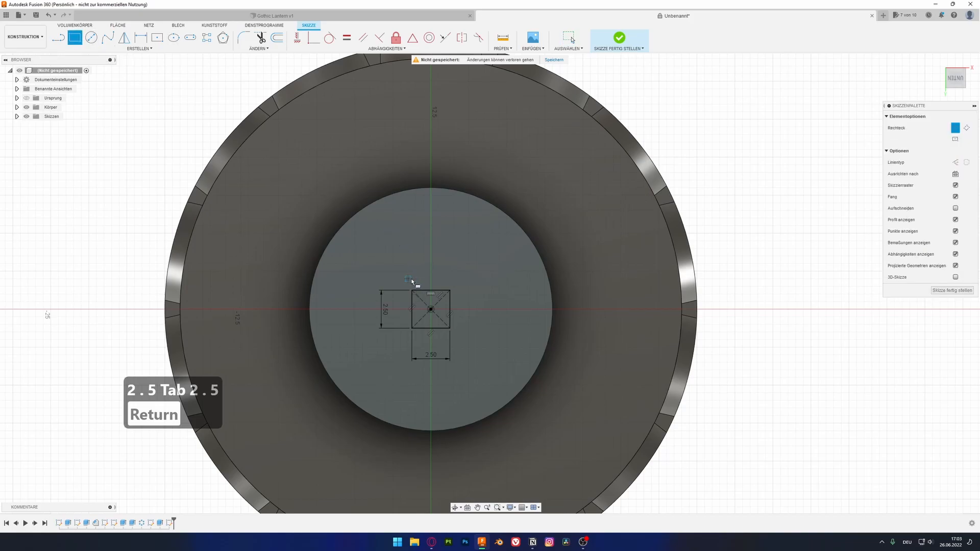
left_click(157, 38)
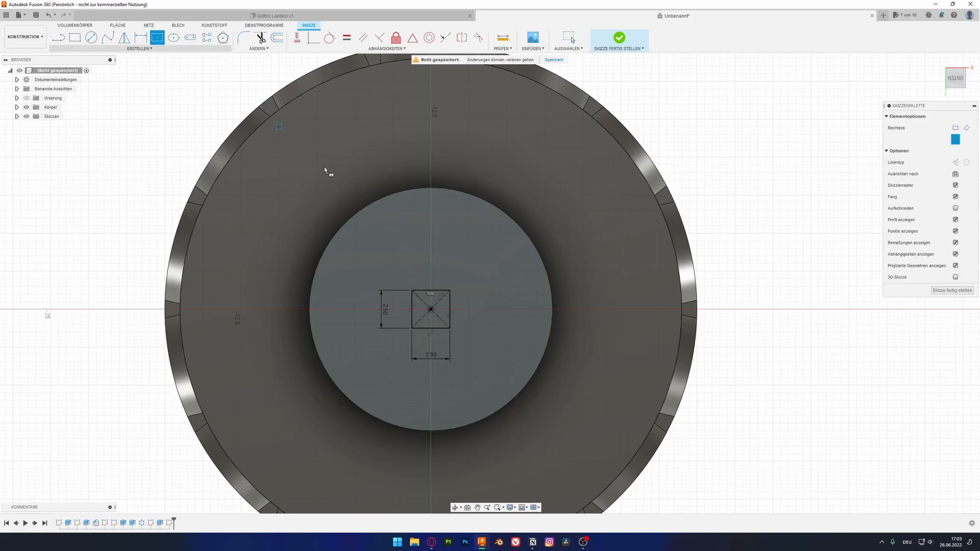
left_click(432, 263)
type("2.5")
key("Tab")
type("2.5")
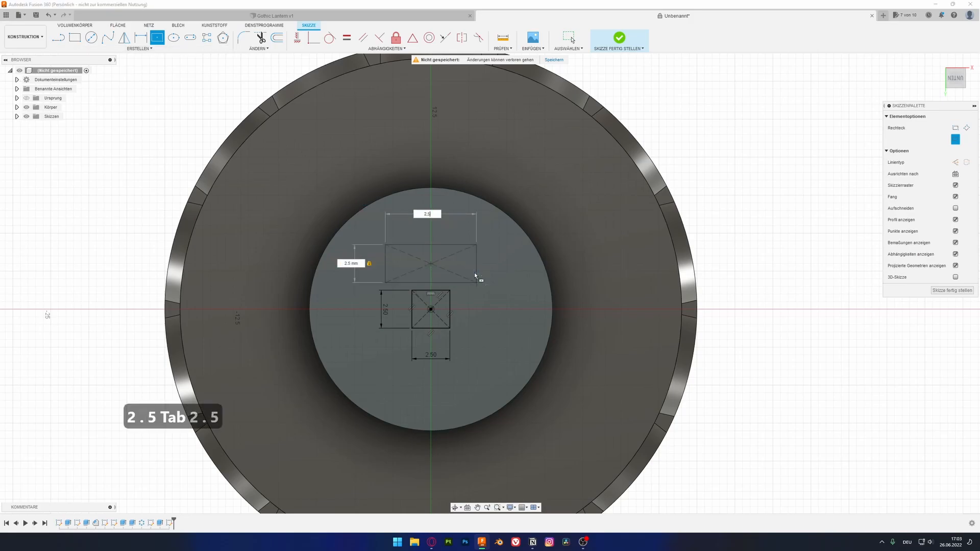
key("Return")
Draw a 2.5 × 2.5 mm centre-point square on the vertical axis below the central square, matching the upper gap
left_click(157, 38)
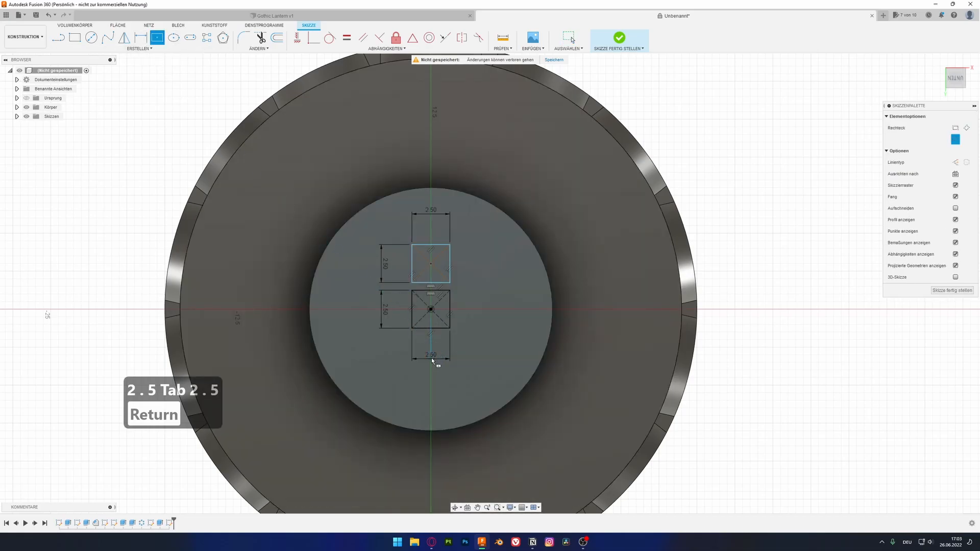
left_click(431, 355)
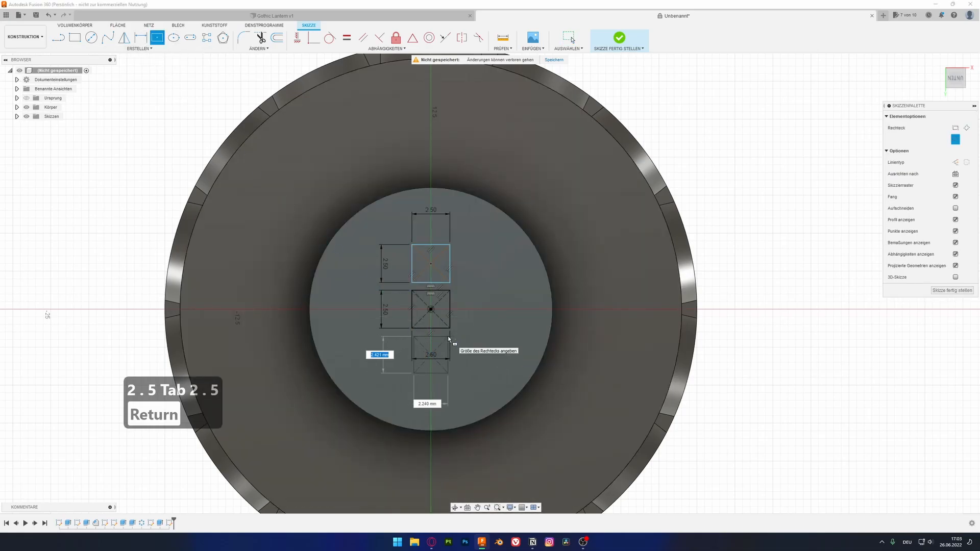
type("2.5")
key("Tab")
type("2.5")
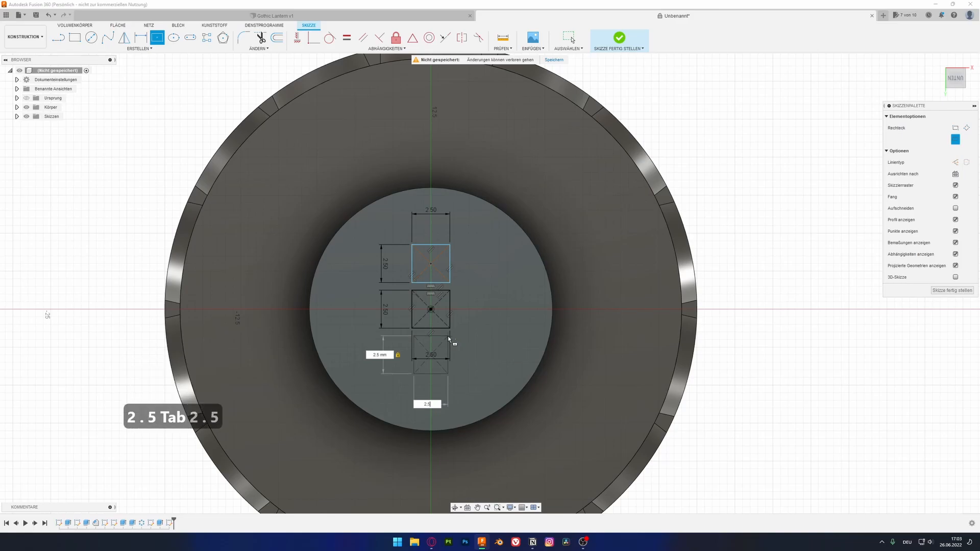
key("Return")
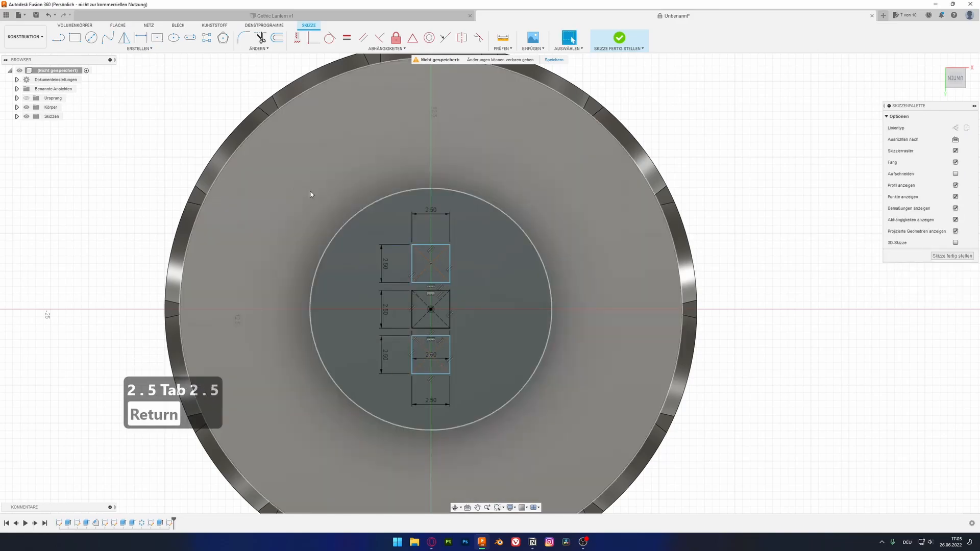
Draw a 2.5 × 2.5 mm centre-point square on the horizontal axis right of the central square, with the same gap
left_click(158, 37)
left_click(478, 310)
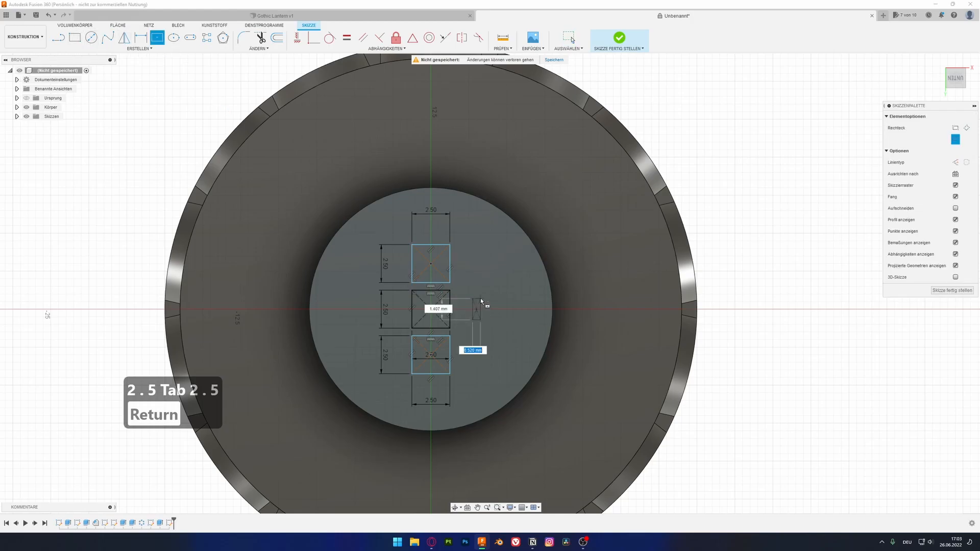
type("2.5")
key("Tab")
type("2.5")
key("Return")
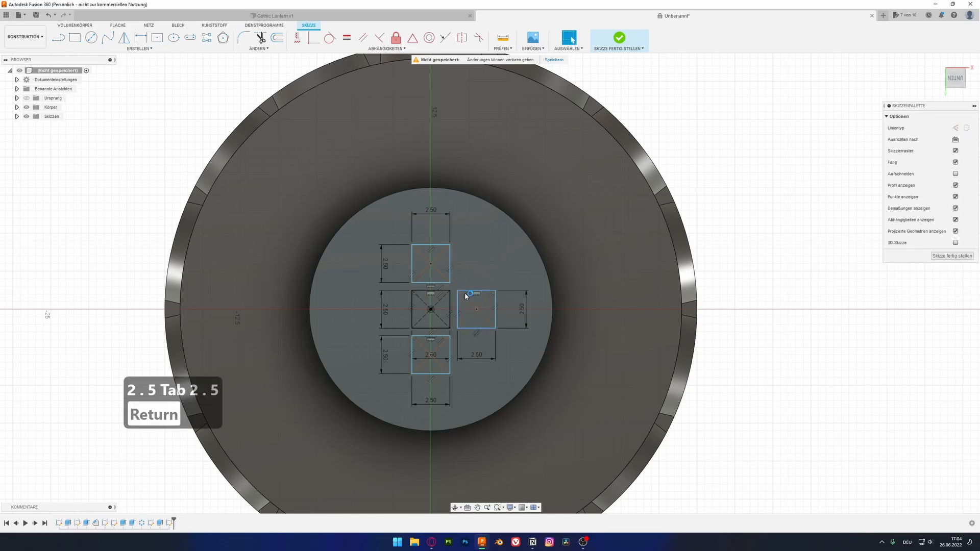
Draw a 2.5 × 2.5 mm centre-point square on the horizontal axis left of the central square to complete the cross
left_click(157, 38)
left_click(393, 310)
type("2.5")
key("Tab")
type("2.5")
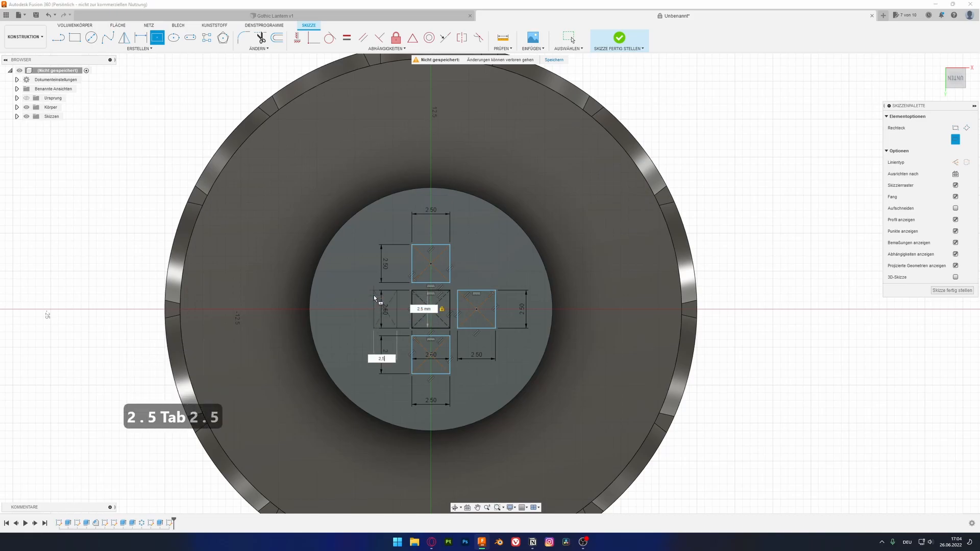
key("Return")
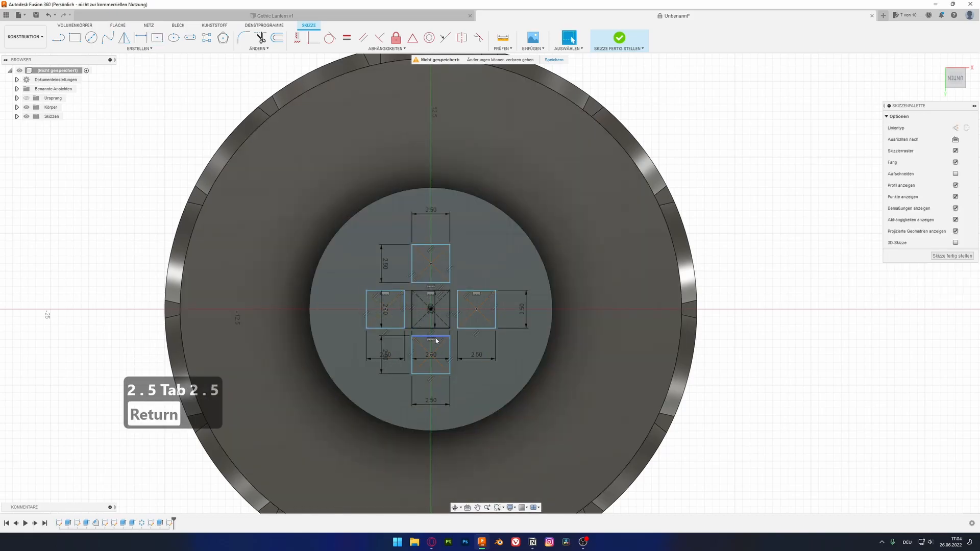
Extrude all five square profiles 2 mm outward from the boss's end face, joined to the body
left_click(440, 354)
left_click(474, 313)
left_click(435, 312)
left_click(434, 261)
left_click(400, 309)
middle_click_drag(401, 308, 417, 224, "shift")
key("e")
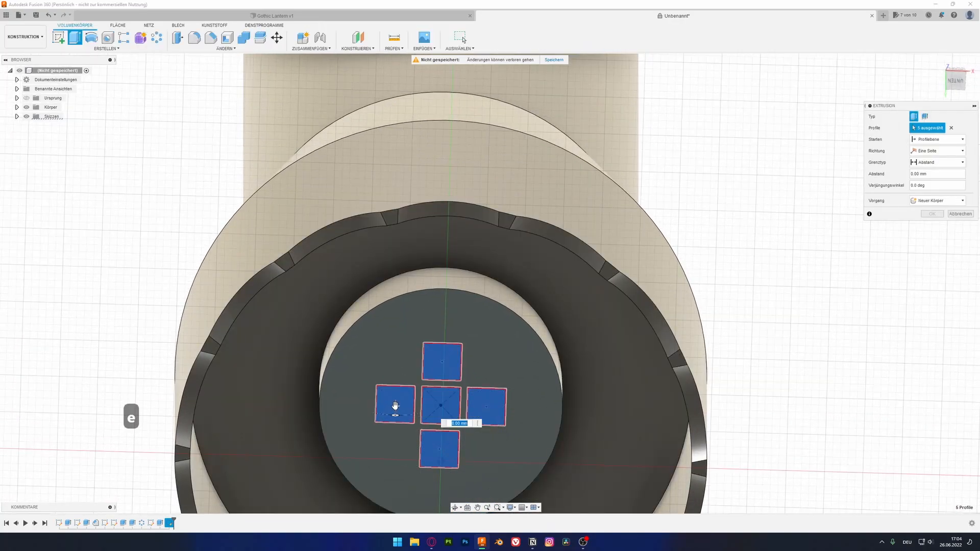
type("5")
middle_click_drag(398, 408, 403, 414, "shift")
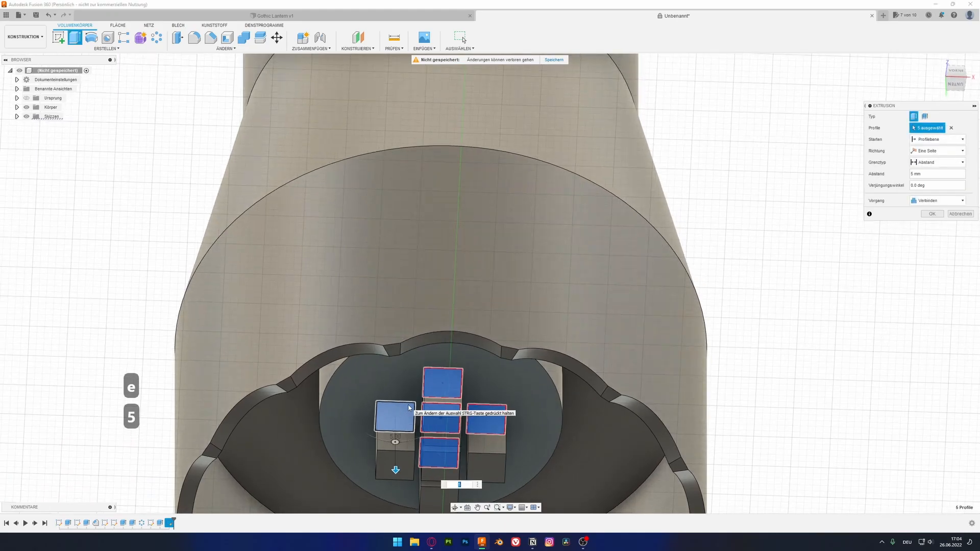
key("BackSpace")
key("BackSpace")
key("Return")
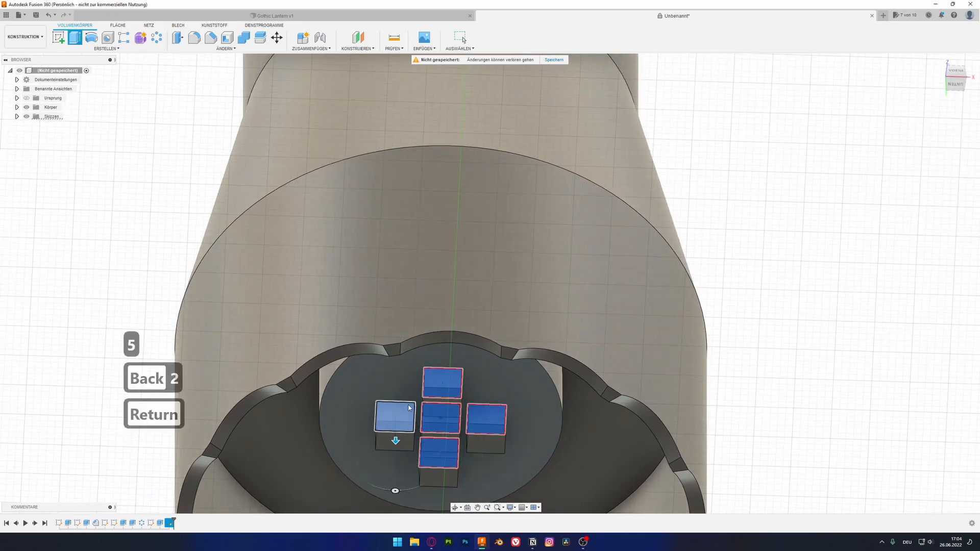
Open the appearance settings from the inner boss's end face
middle_click_drag(449, 410, 330, 292, "shift")
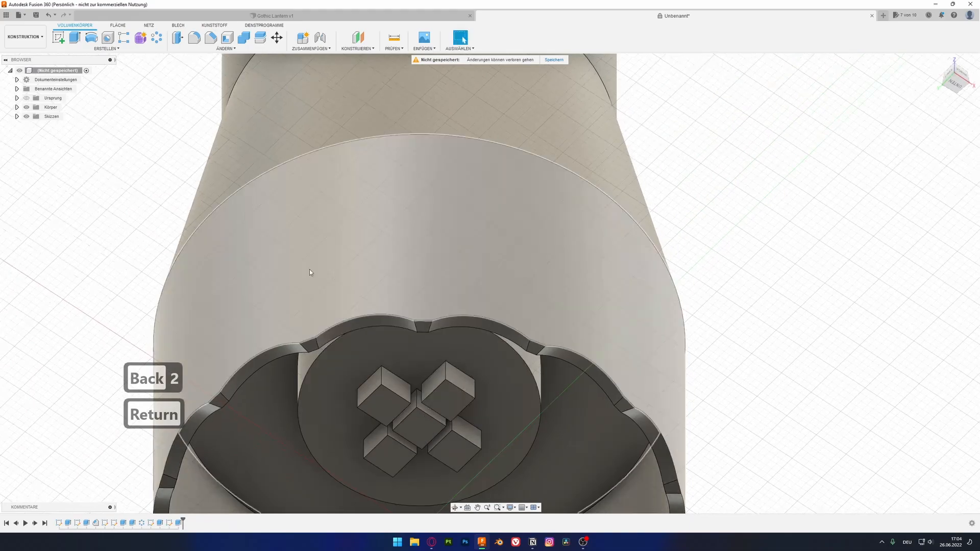
left_click(25, 36)
left_click(25, 55)
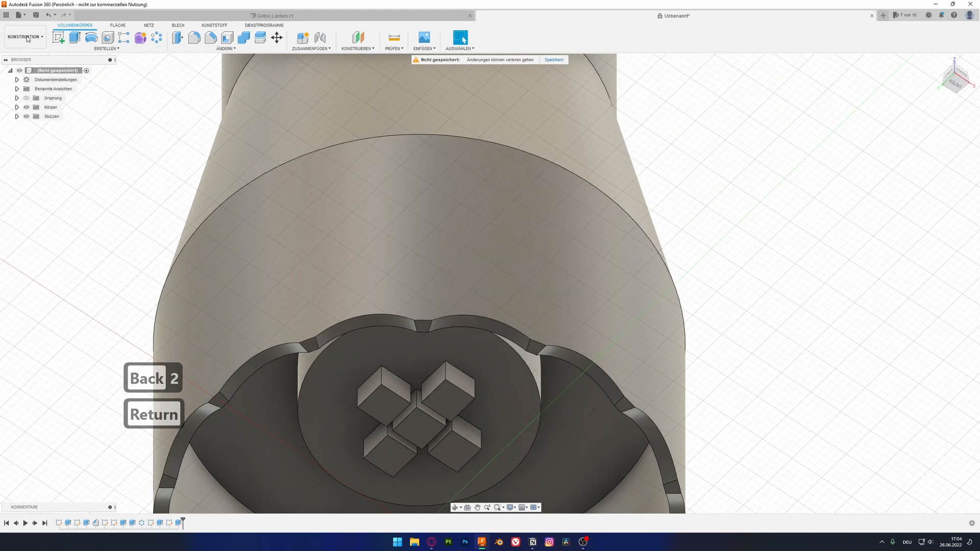
left_click(372, 349)
right_click(371, 348)
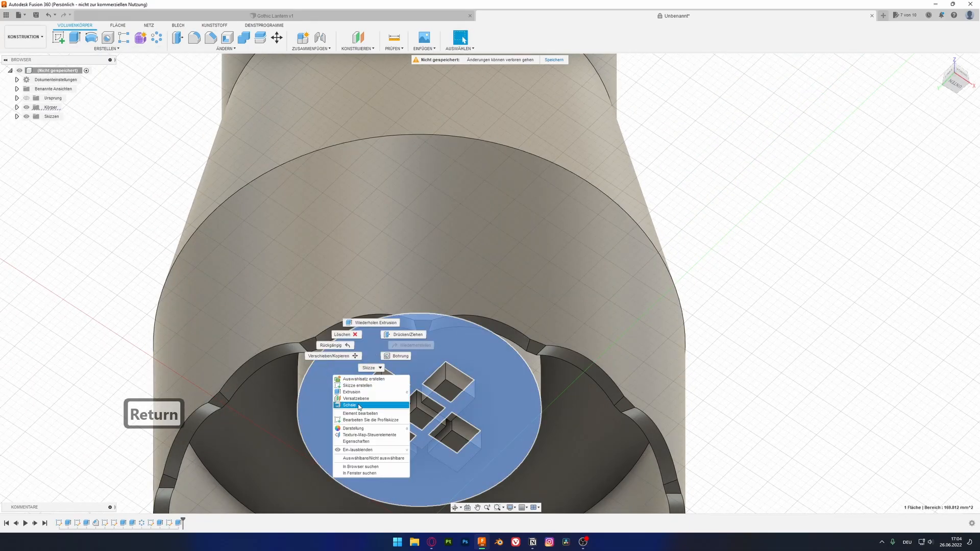
left_click(353, 429)
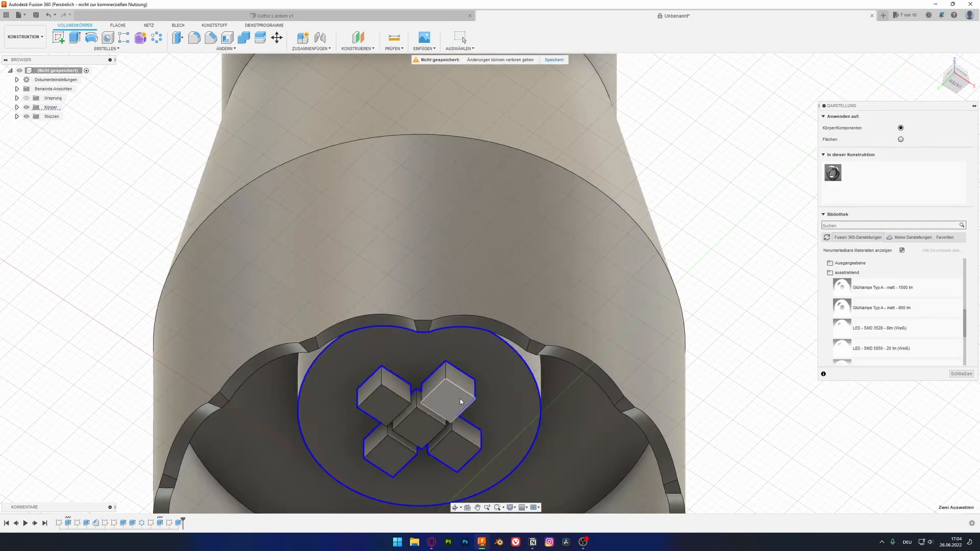
Apply a light, glossy appearance from the library to the whole body
left_click(492, 390)
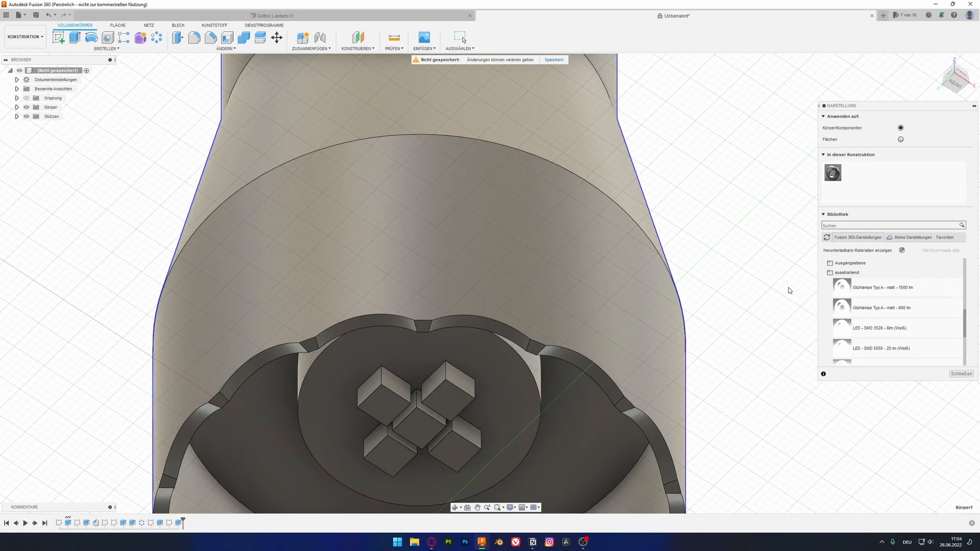
scroll(840, 285, "up", 3)
left_click(839, 292)
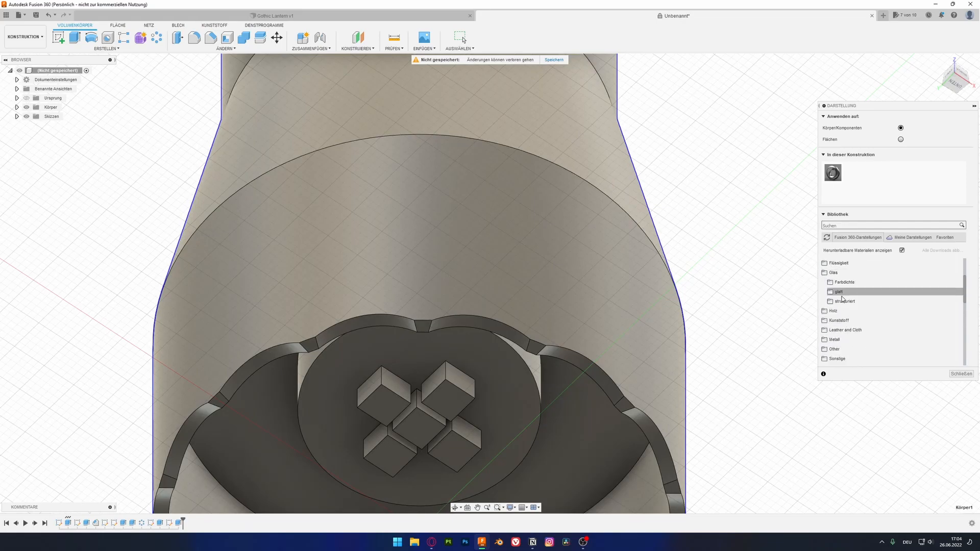
scroll(848, 286, "up", 3)
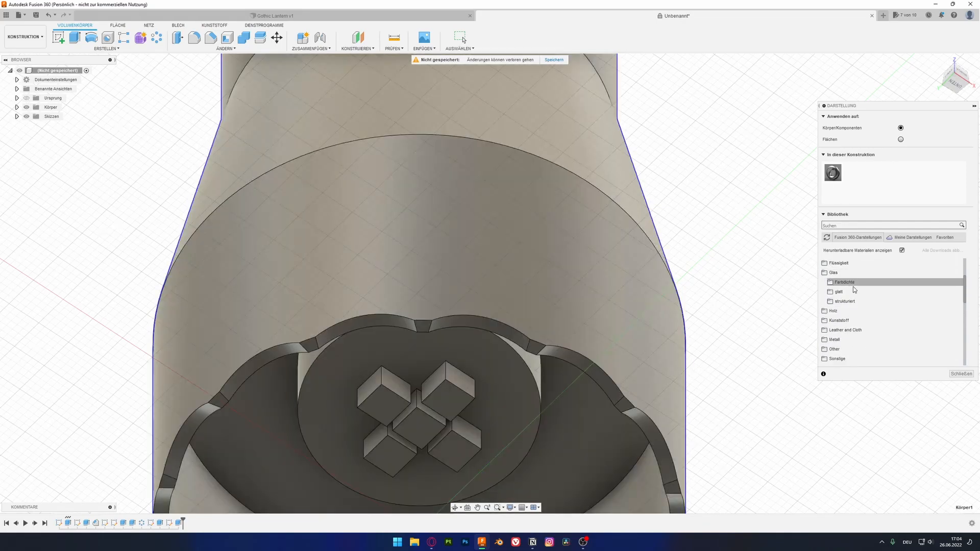
left_click(854, 282)
scroll(868, 306, "down", 3)
left_click_drag(868, 329, 645, 222)
Try the LED - SMD 5630 - 50lm (Weiß) appearance on stud and collar faces, and restore the light body appearance by removing the face-level appearances
scroll(846, 306, "down", 9)
scroll(846, 308, "up", 3)
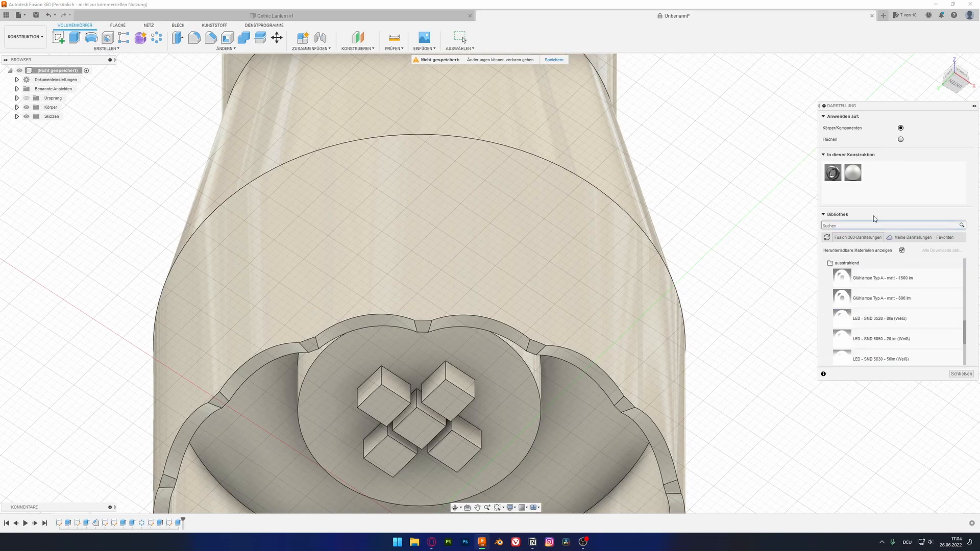
scroll(857, 299, "down", 2)
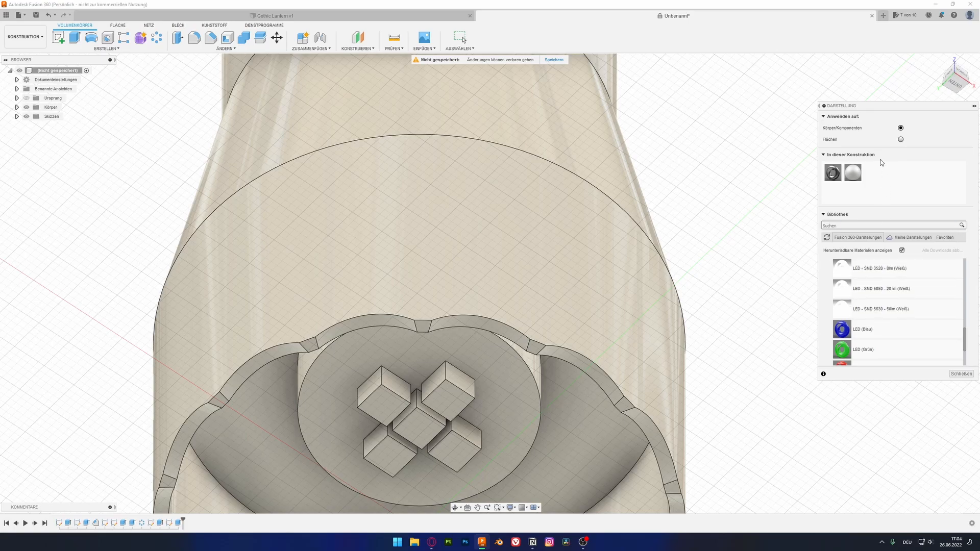
left_click_drag(841, 305, 453, 394)
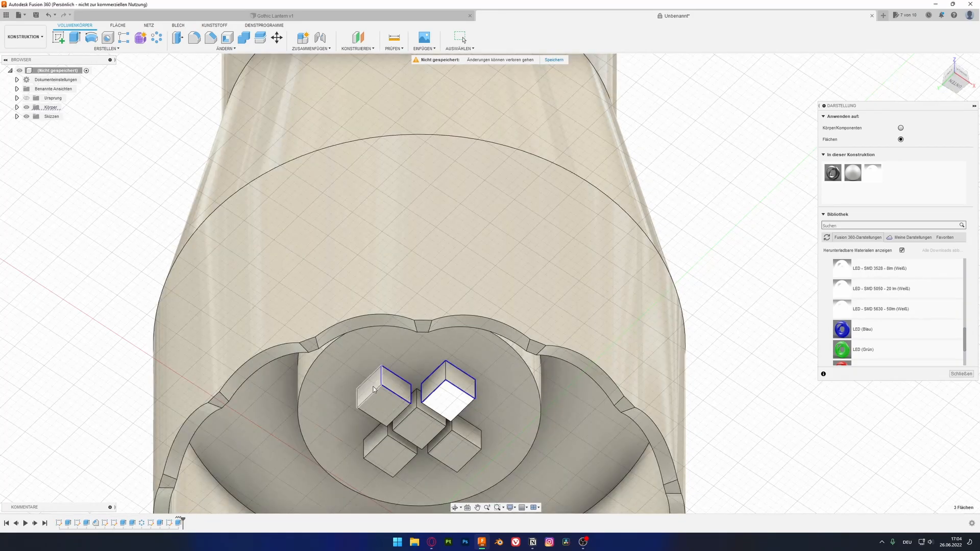
left_click(374, 389)
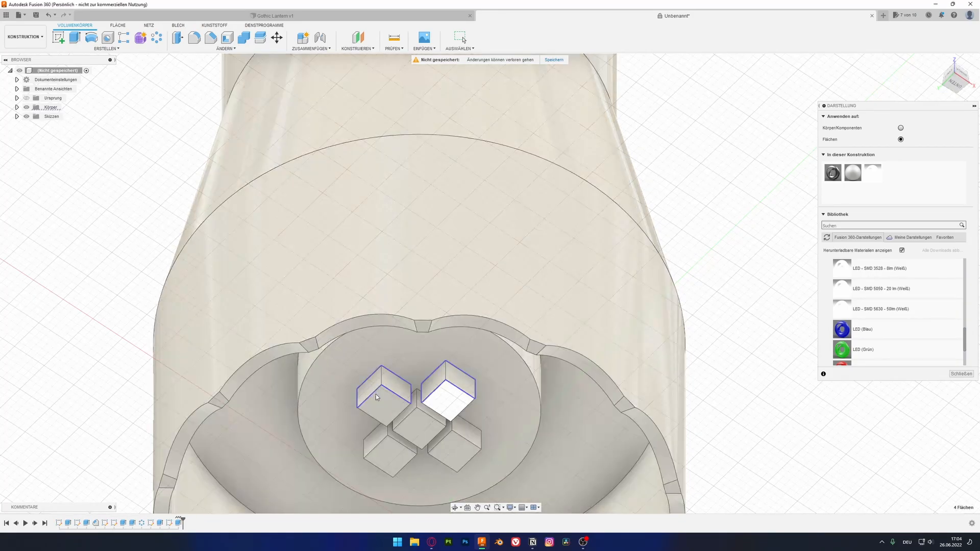
left_click_drag(861, 305, 536, 255)
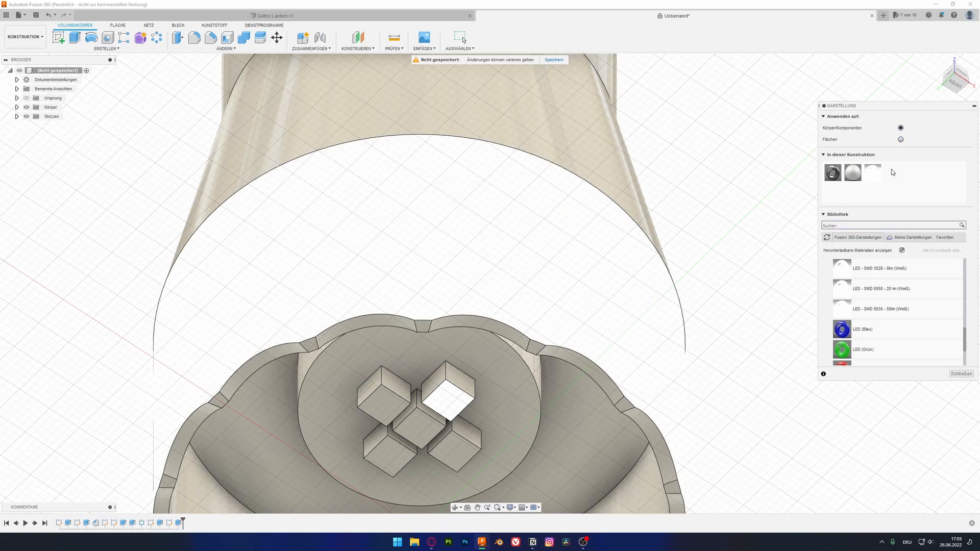
left_click_drag(838, 296, 591, 236)
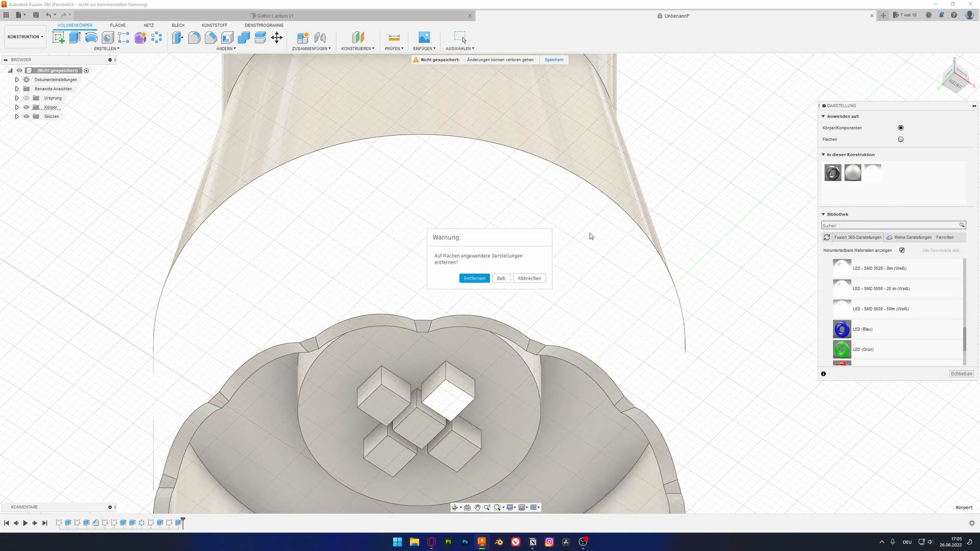
left_click(494, 281)
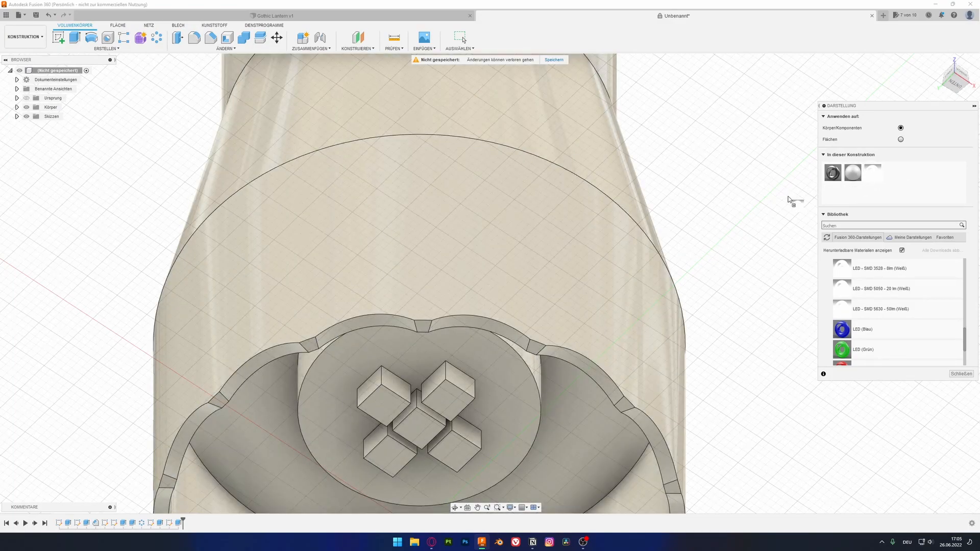
Try the white LED appearance on the whole body, and restore the light appearance on the body with the face-level appearances removed
left_click_drag(799, 198, 590, 223)
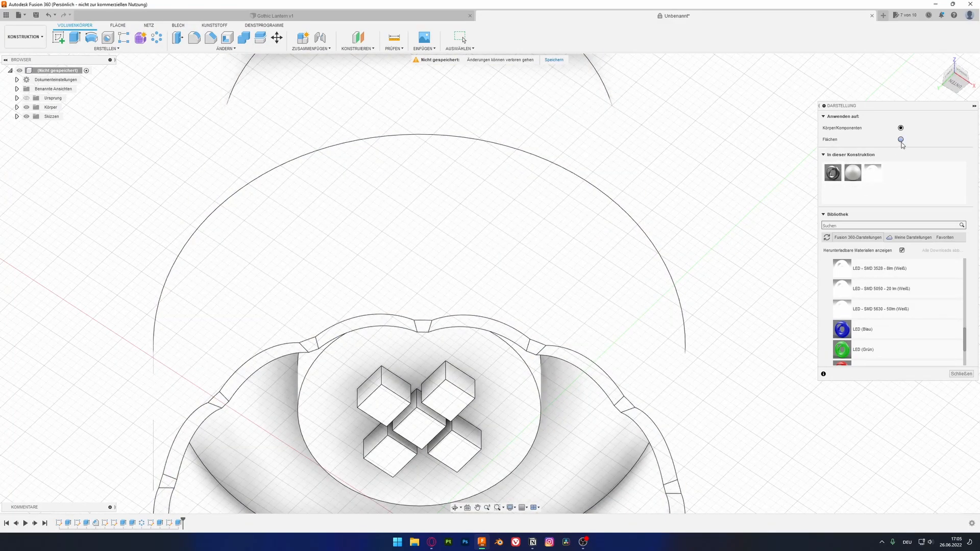
left_click_drag(855, 176, 617, 240)
left_click_drag(592, 272, 743, 307)
left_click_drag(692, 327, 670, 328)
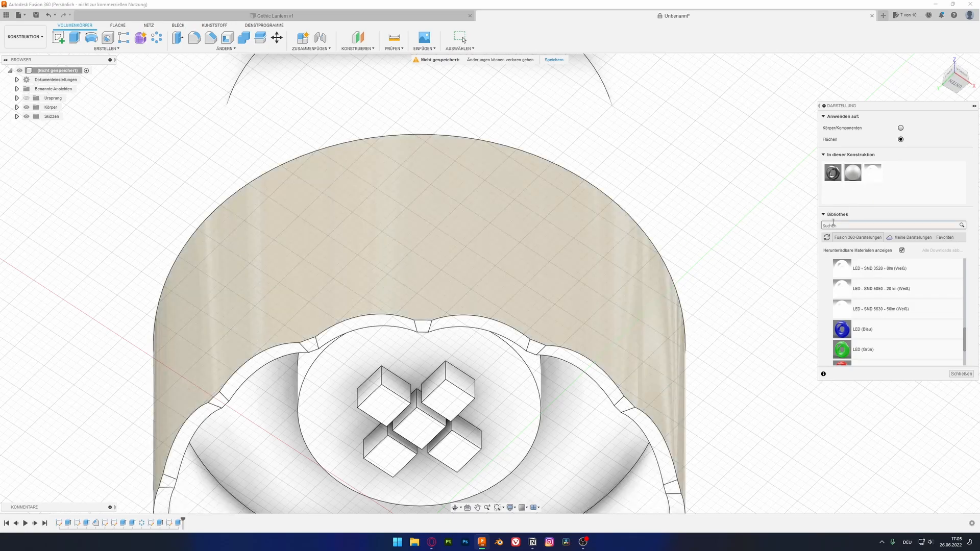
left_click(901, 128)
left_click_drag(853, 173, 486, 257)
left_click(502, 280)
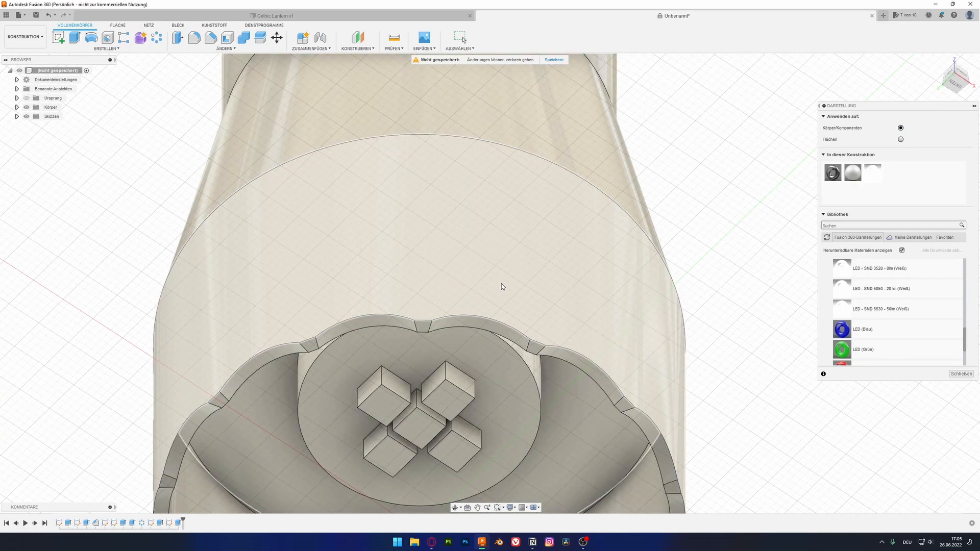
Apply the LED - SMD 5630 - 50lm (Weiß) appearance to the end face and two adjacent side faces of each of the five studs
scroll(420, 403, "up", 5)
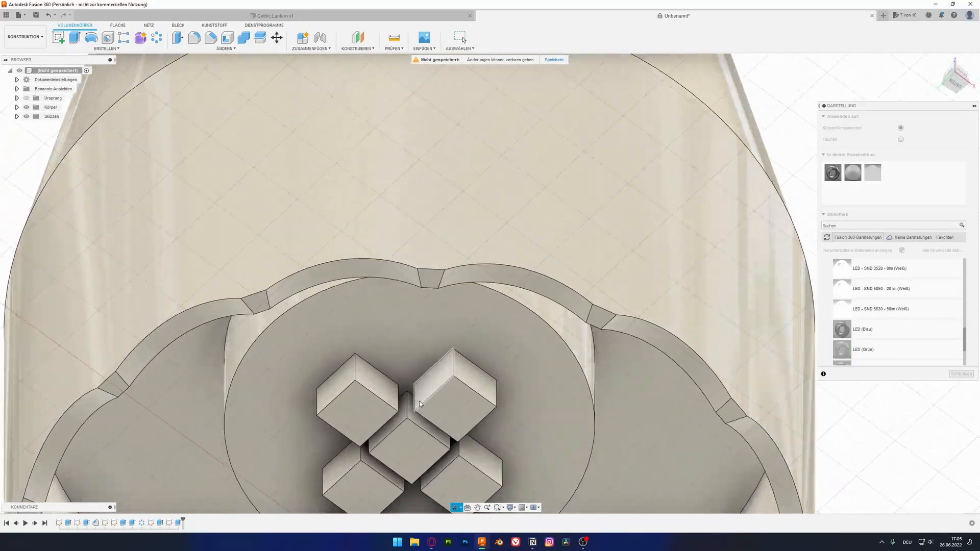
middle_click_drag(419, 403, 430, 284)
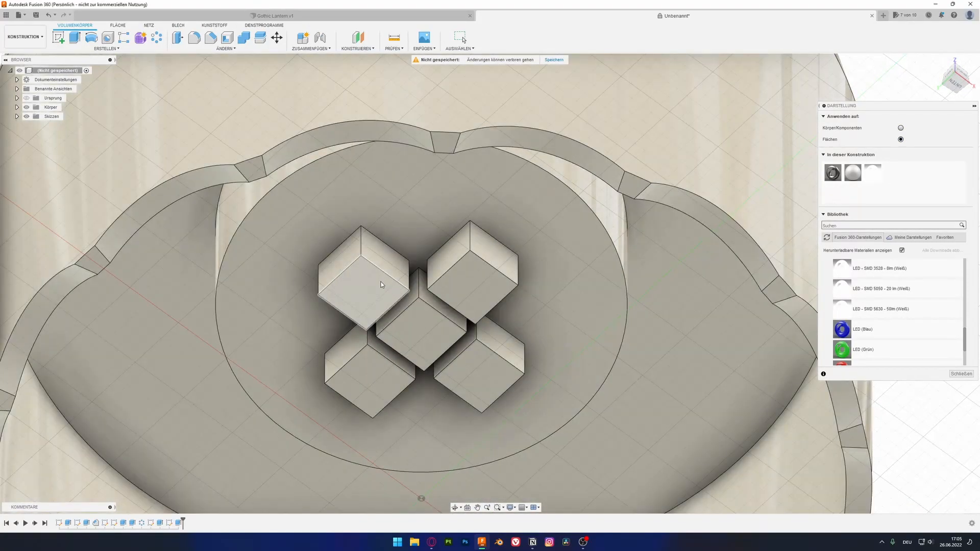
left_click(350, 259, "ctrl")
left_click(375, 257, "ctrl")
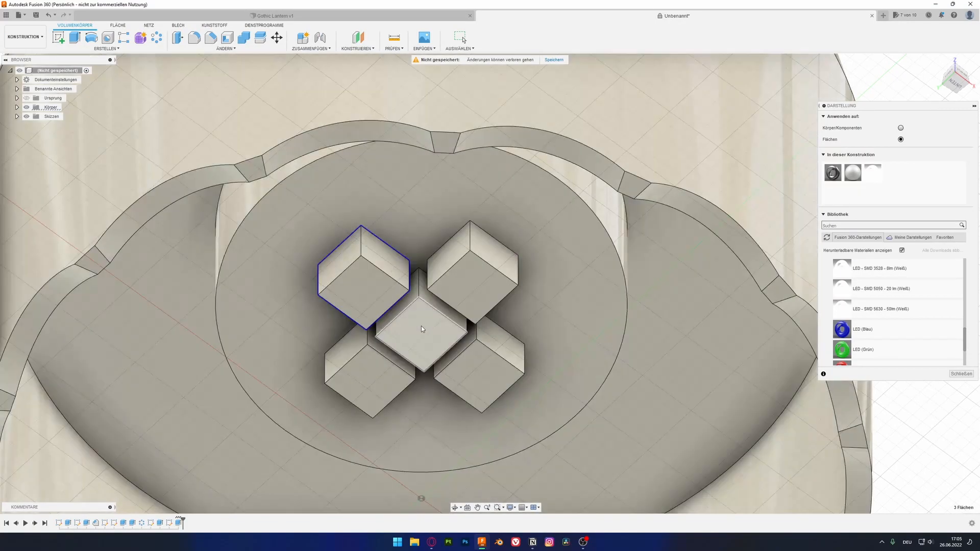
left_click(421, 325, "ctrl")
left_click(415, 299, "ctrl")
left_click(424, 296, "ctrl")
left_click(439, 269, "ctrl")
left_click(485, 247, "ctrl")
left_click(477, 295, "ctrl")
left_click(495, 339, "ctrl")
left_click(470, 336, "ctrl")
left_click(469, 357, "ctrl")
left_click(378, 376, "ctrl")
left_click(375, 341, "ctrl")
left_click(357, 341, "ctrl")
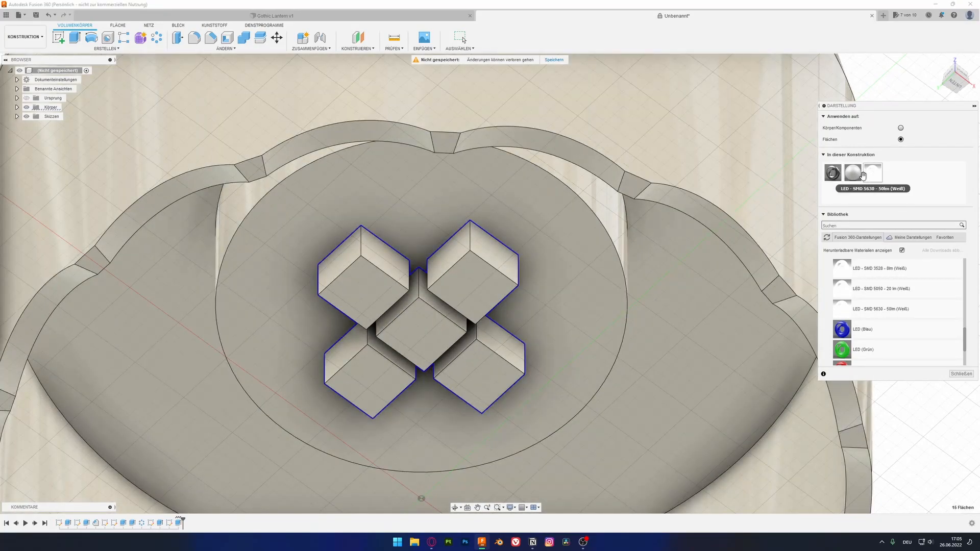
left_click_drag(872, 172, 482, 271)
Apply the same LED - SMD 5630 - 50lm (Weiß) appearance to the remaining two side faces of each stud
middle_click_drag(463, 283, 360, 337, "shift")
left_click(361, 335)
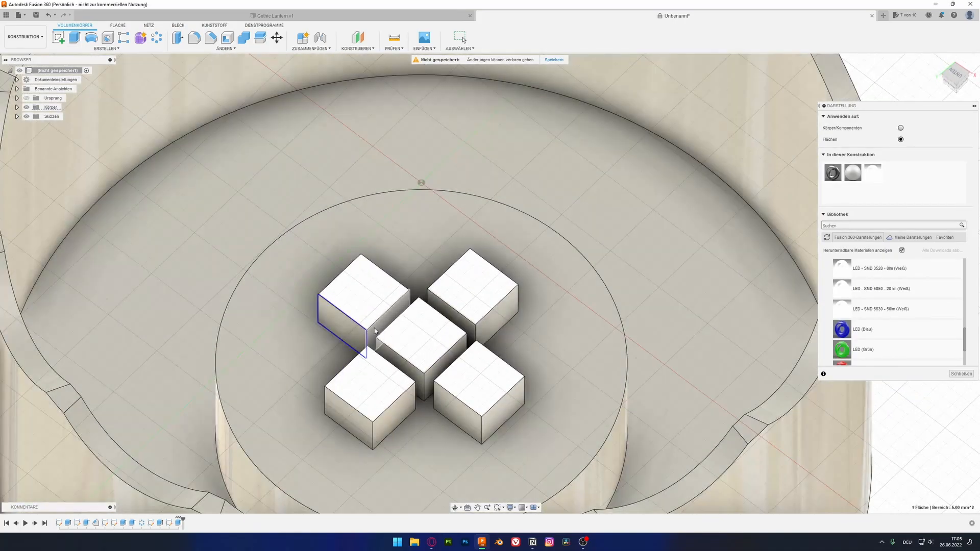
left_click(372, 333, "ctrl")
left_click(354, 418, "ctrl")
left_click(391, 416, "ctrl")
left_click(423, 376, "ctrl")
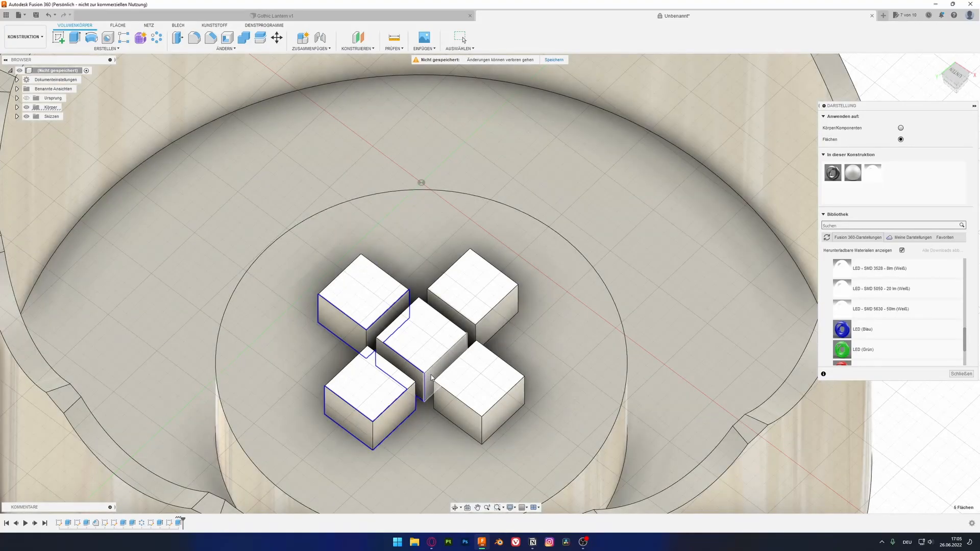
left_click(429, 376, "ctrl")
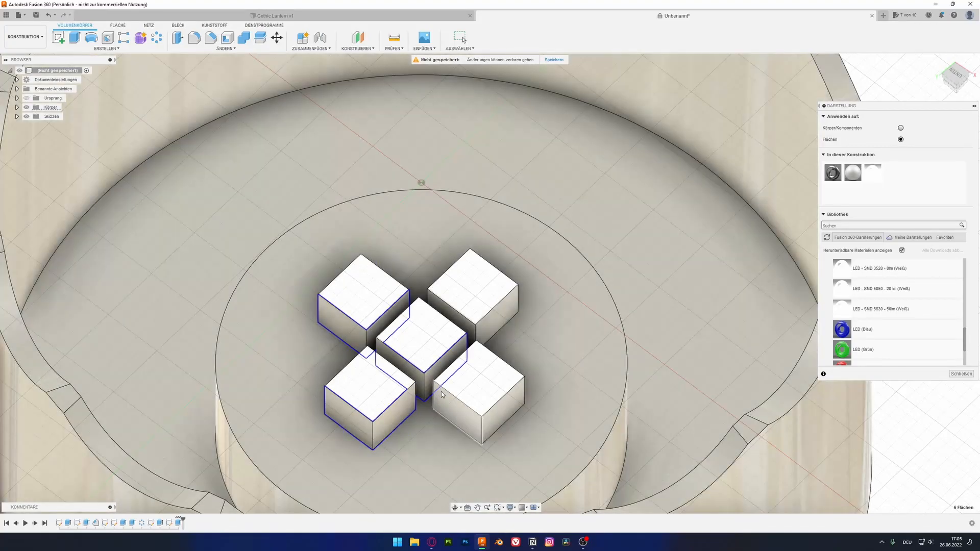
left_click(441, 391, "ctrl")
left_click(518, 404, "ctrl")
left_click(472, 329, "ctrl")
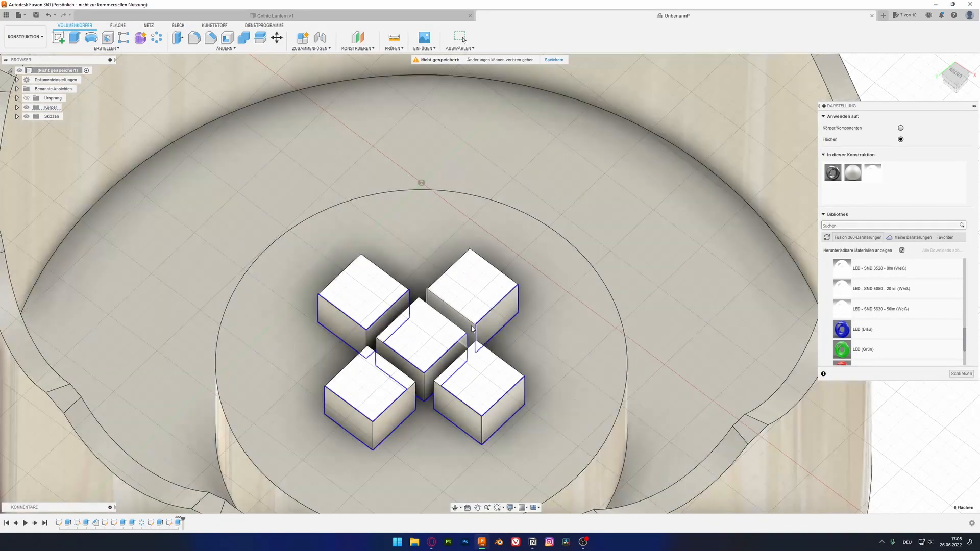
left_click(466, 327, "ctrl")
mouse_move(872, 174)
left_mouse_down()
mouse_move(503, 402)
mouse_move(562, 421)
mouse_move(657, 317)
mouse_move(503, 404)
left_mouse_up()
Apply the Spiegel appearance from the library to the inner surfaces of the hollowed collar
middle_click_drag(534, 284, 498, 382, "shift")
scroll(490, 386, "down", 4)
scroll(460, 408, "down", 4)
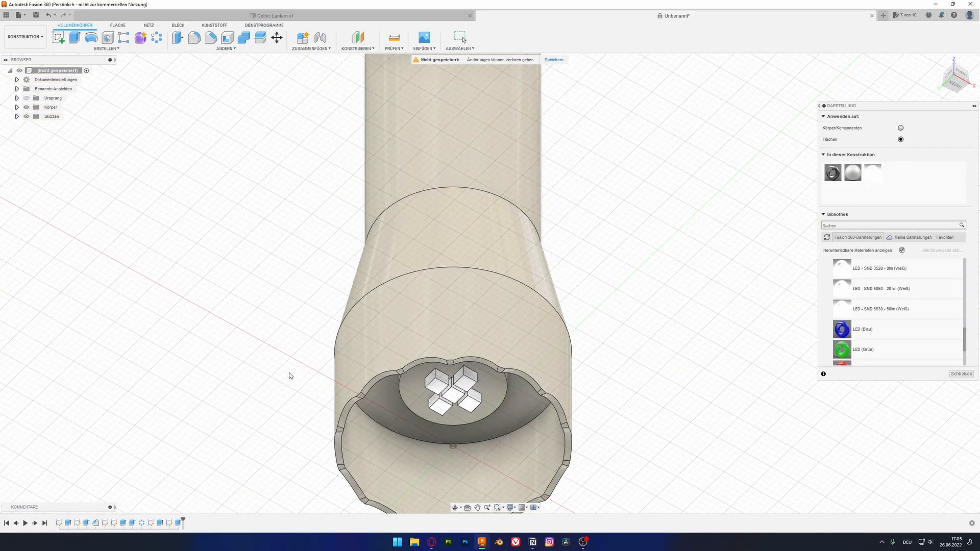
scroll(853, 316, "down", 3)
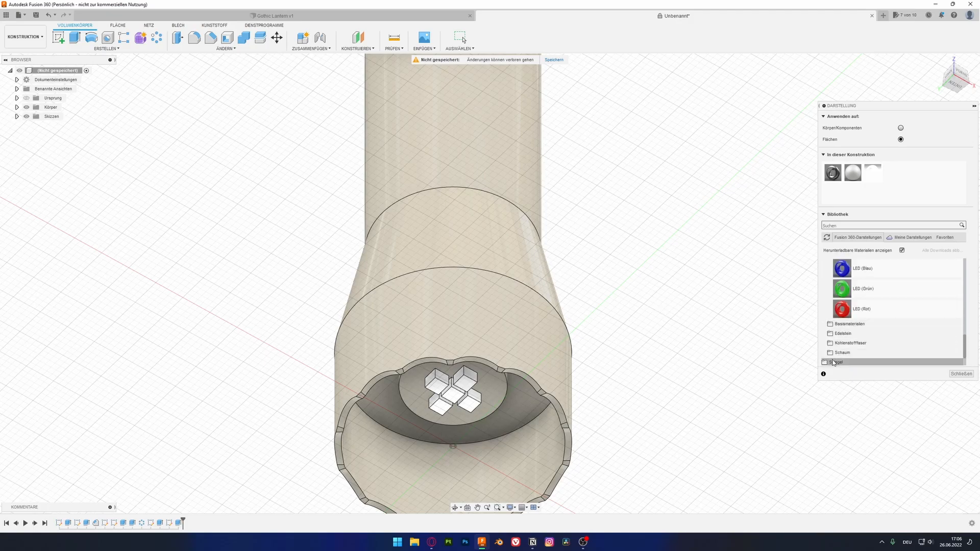
scroll(847, 329, "down", 3)
left_click_drag(837, 317, 525, 417)
left_click_drag(837, 317, 525, 449)
Try the Spiegel appearance on the inner boss around the studs, and undo the last appearance changes
middle_click_drag(490, 447, 459, 353, "shift")
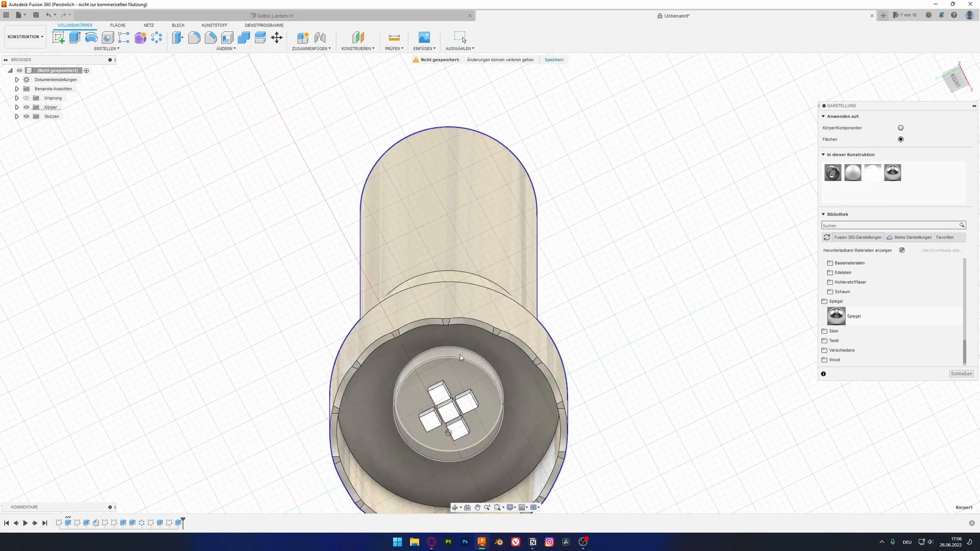
left_click(460, 354)
left_click_drag(836, 317, 430, 389)
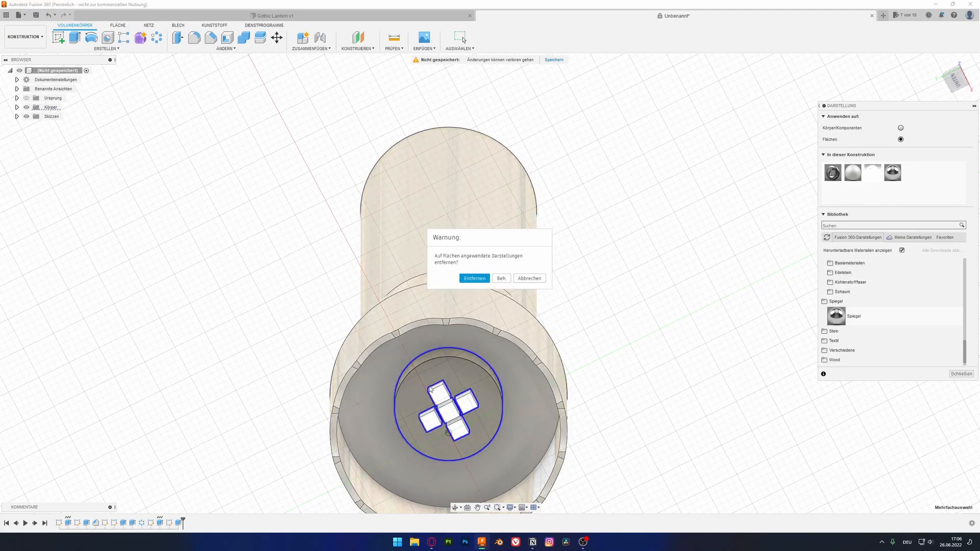
left_click(484, 280)
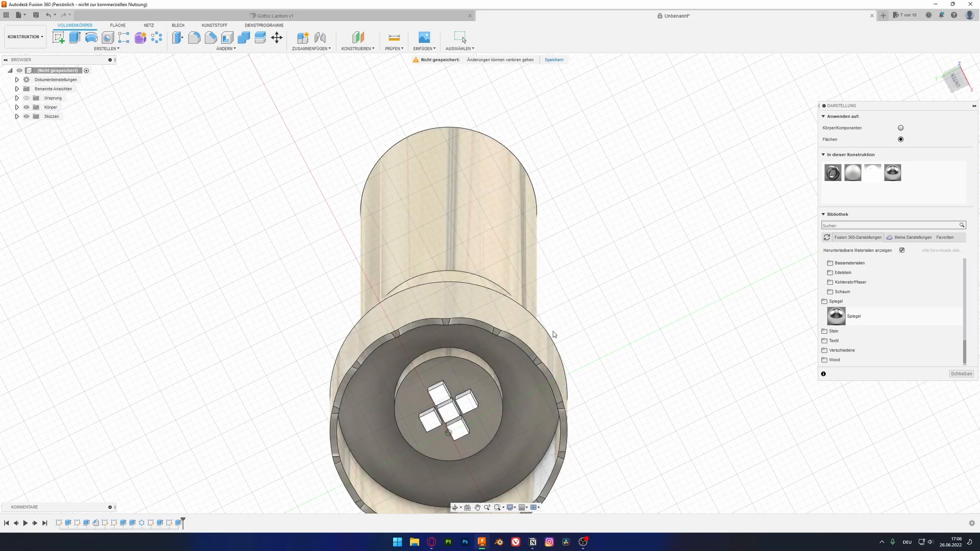
middle_click_drag(657, 372, 636, 366, "shift")
key("ctrl+z")
key("ctrl+z")
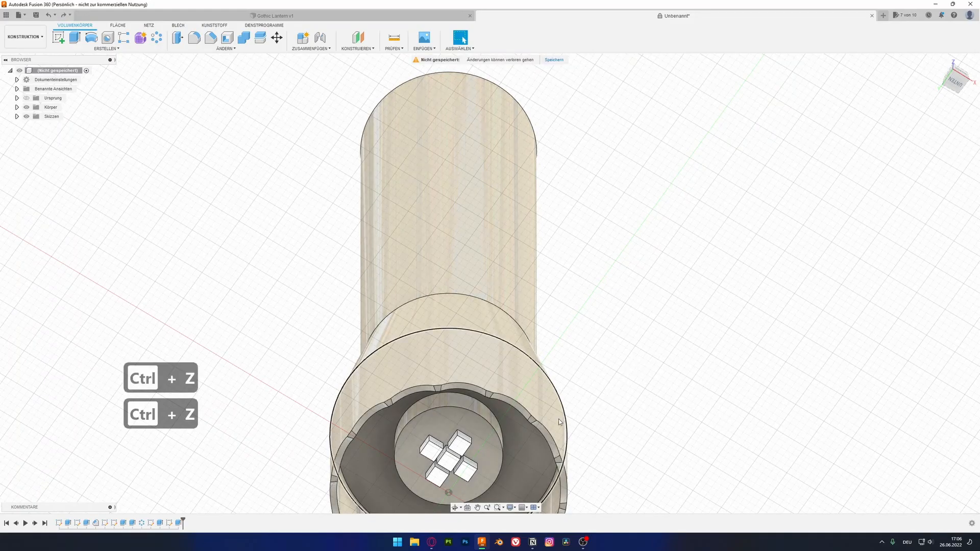
Sketch a circle with a diameter of 26-2 mm, centred on the flat end face opposite the collar, and select its profile
middle_click_drag(659, 425, 524, 444, "shift")
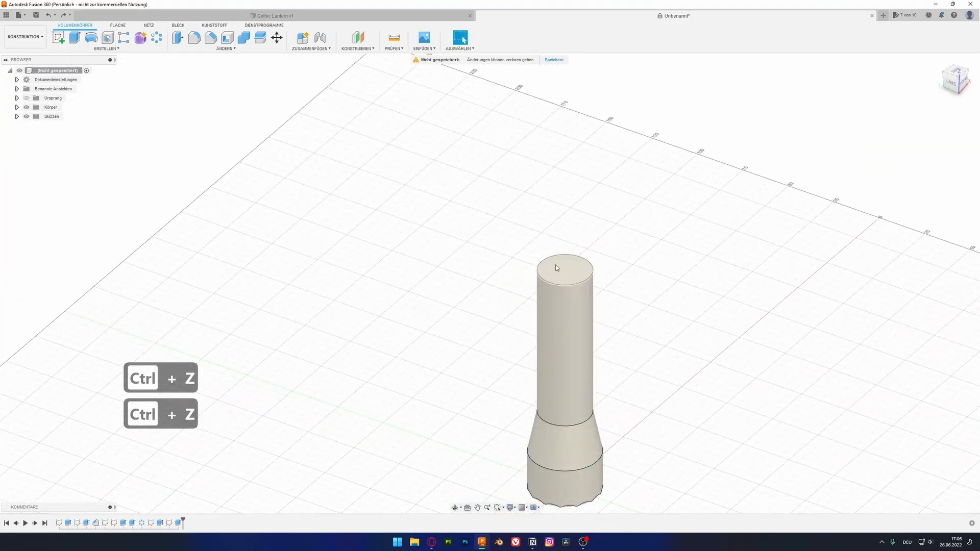
left_click(58, 38)
scroll(465, 304, "up", 2)
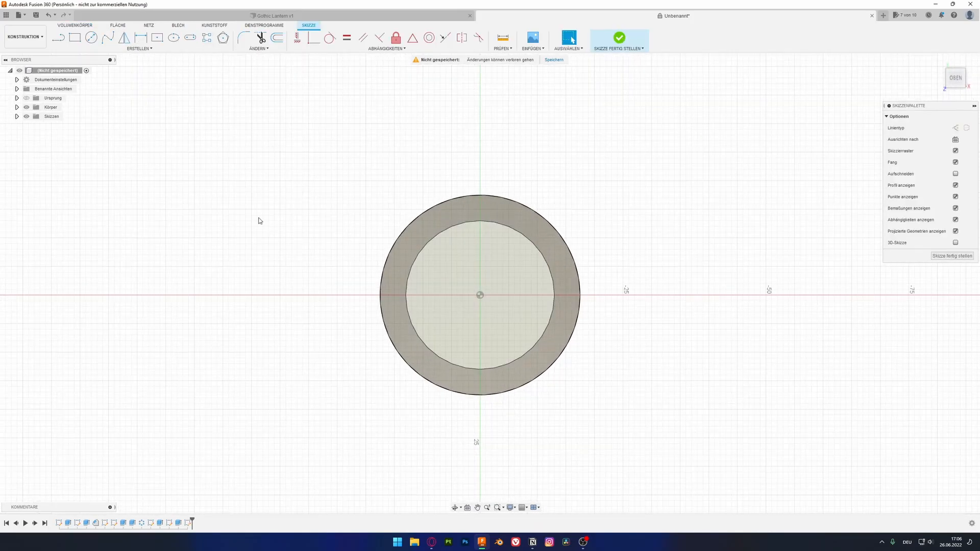
left_click(77, 38)
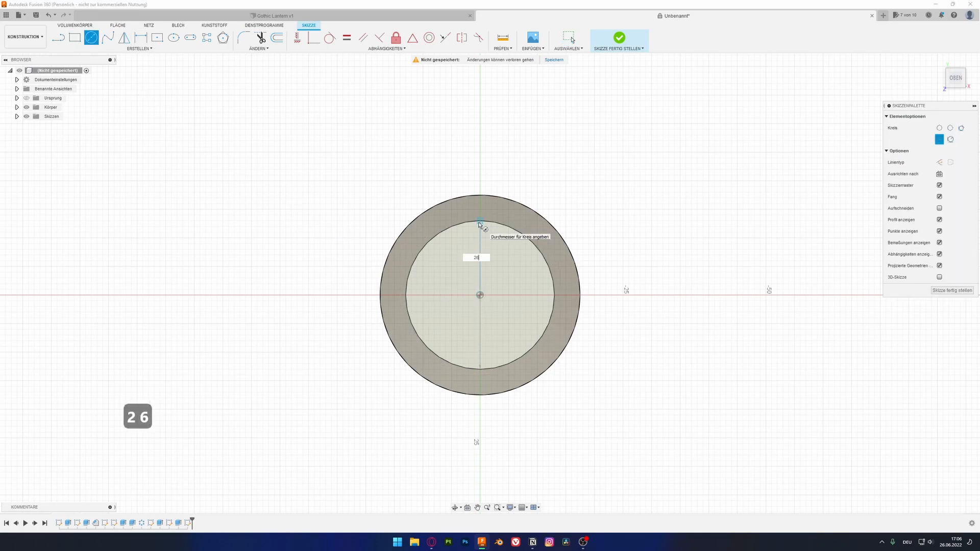
key("Escape")
left_click(498, 243)
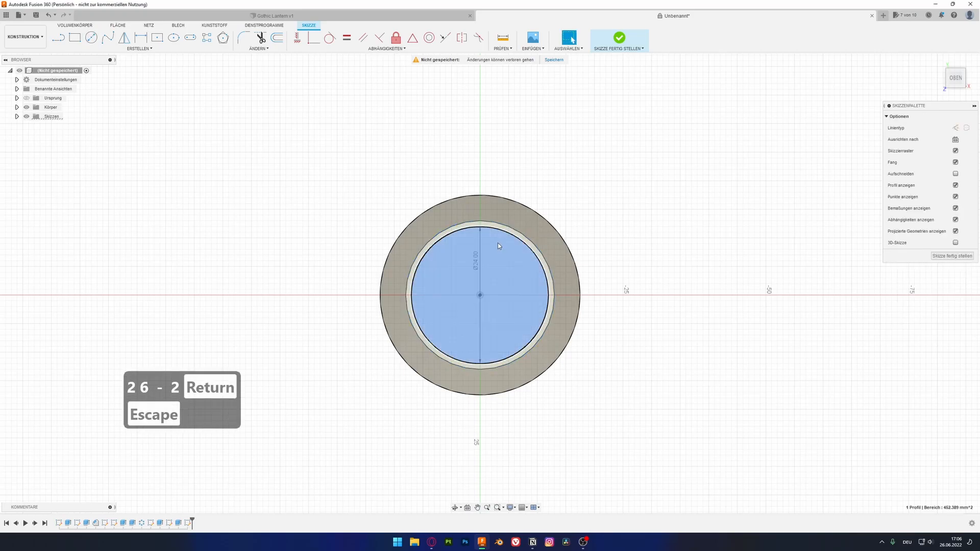
Cut the circular profile 5 mm deep into the handle's end face with Extrude, leaving a thin rim
key("e")
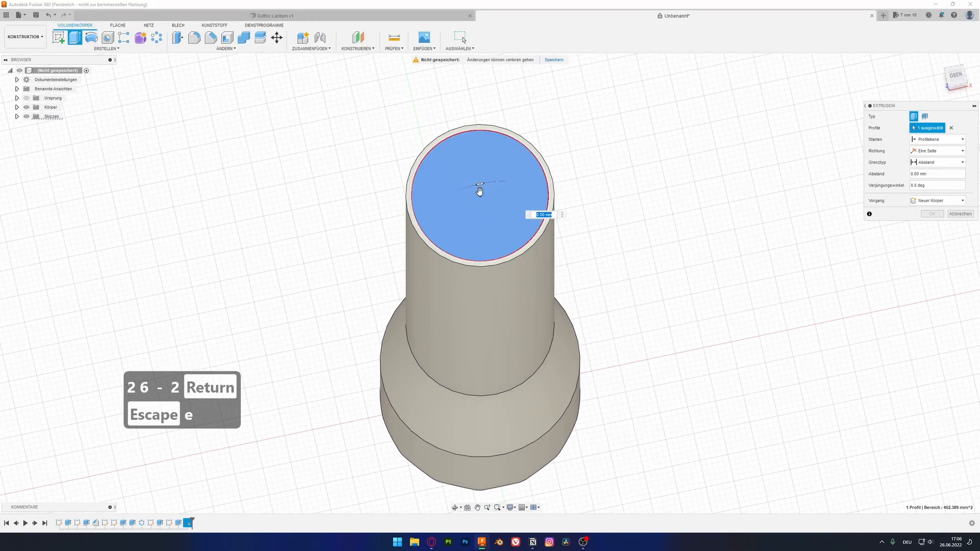
middle_click_drag(481, 229, 486, 157, "shift")
middle_click_drag(486, 157, 463, 294)
scroll(454, 223, "up", 3)
middle_click_drag(454, 223, 457, 189, "shift")
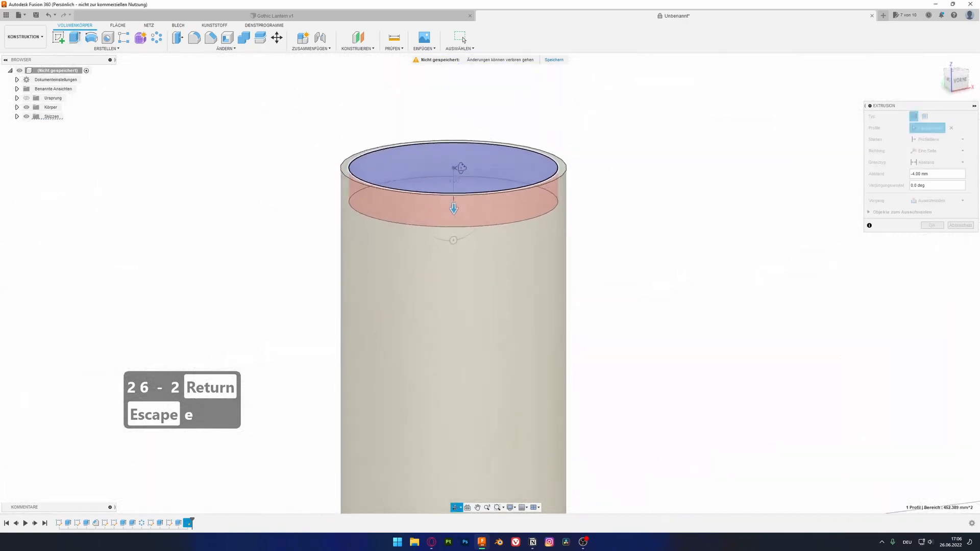
type("-5")
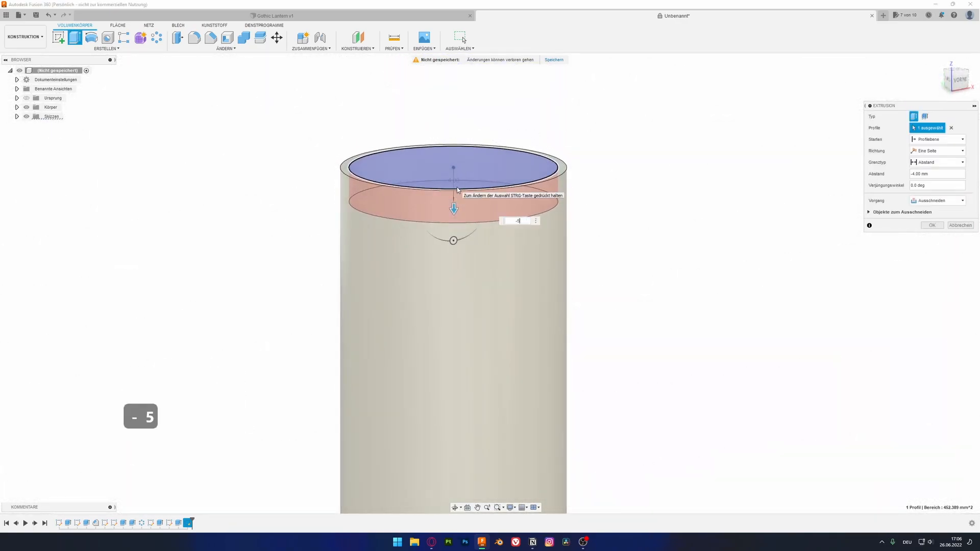
key("Return")
Sketch a circle centred on the floor of the end recess, slightly smaller than the recess itself
middle_click_drag(458, 186, 434, 247, "shift")
left_click(387, 225)
left_click(61, 43)
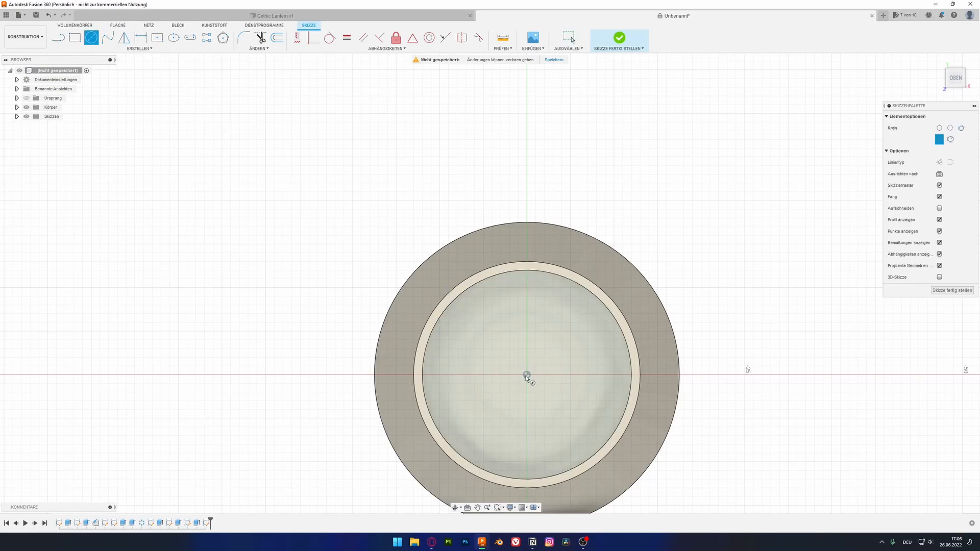
key("Escape")
key("e")
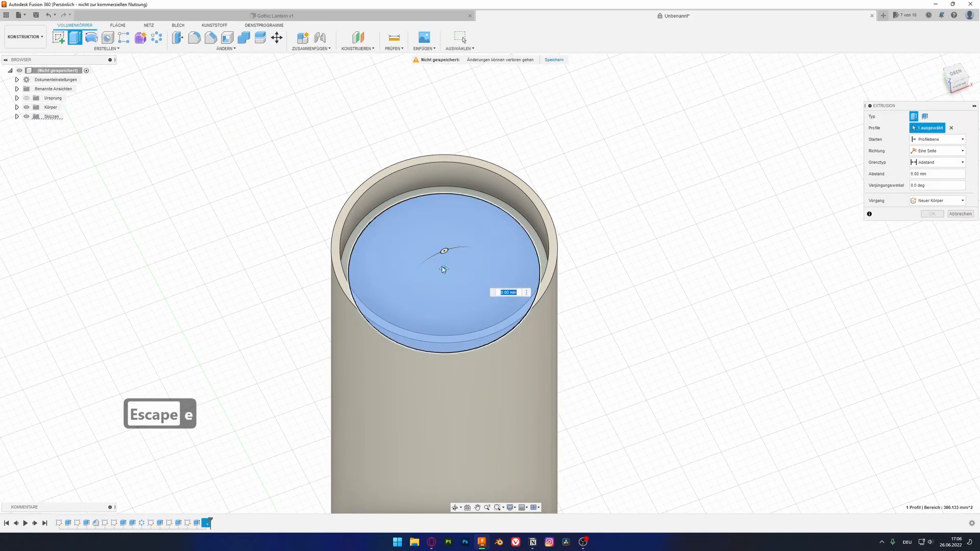
left_click_drag(444, 270, 442, 249)
key("Escape")
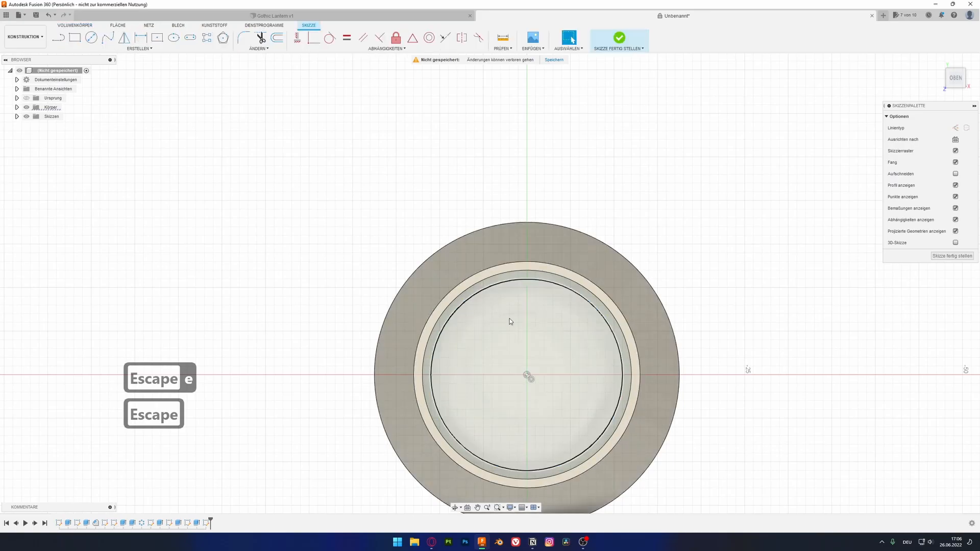
Extrude the inner circle upwards as a raised disc inside the recess, leaving a narrow groove around it
key("e")
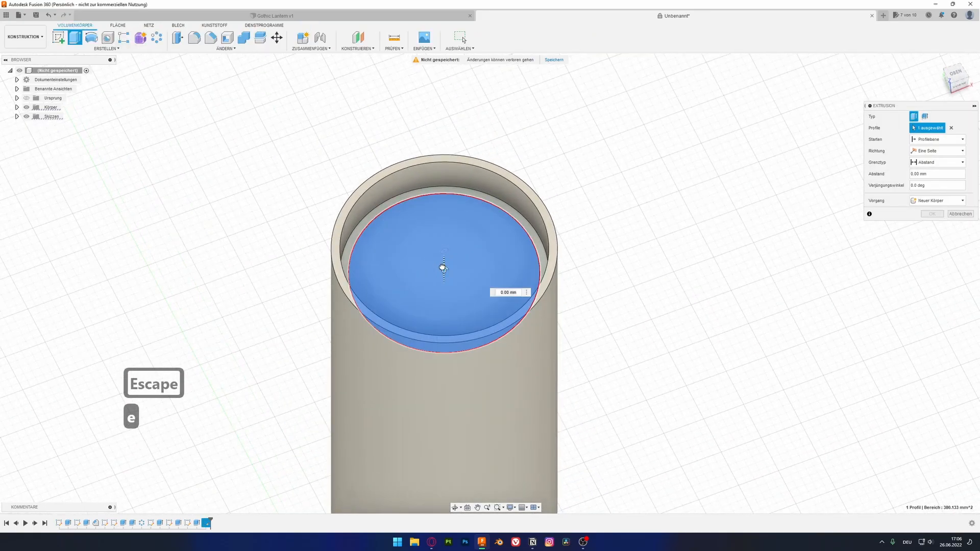
left_click_drag(445, 235, 444, 241)
mouse_move(444, 242)
middle_mouse_down("shift")
mouse_move(449, 205)
mouse_move(453, 234)
middle_mouse_up("shift")
key("Return")
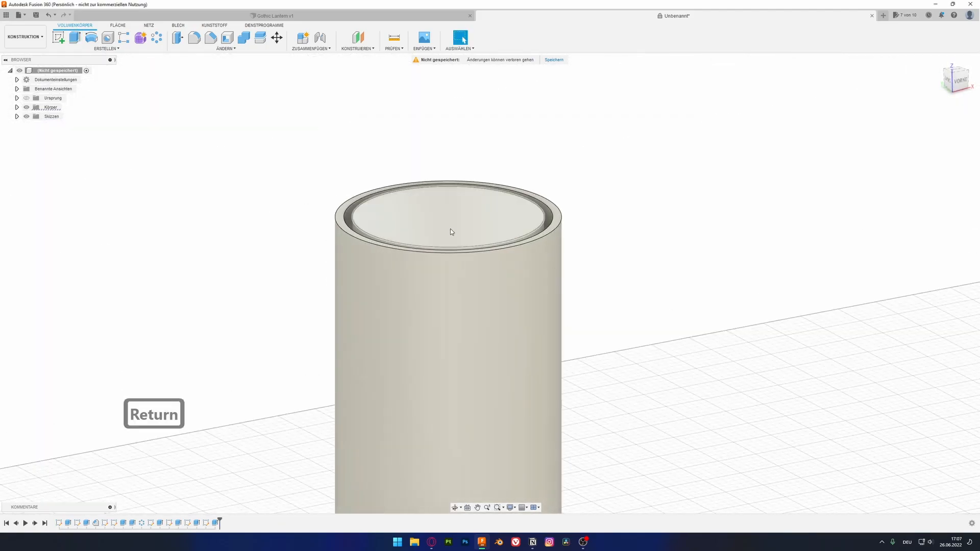
Sketch a centred circle of 14 mm diameter on the disc's top face and extrude it 2 mm upwards
left_click(59, 37)
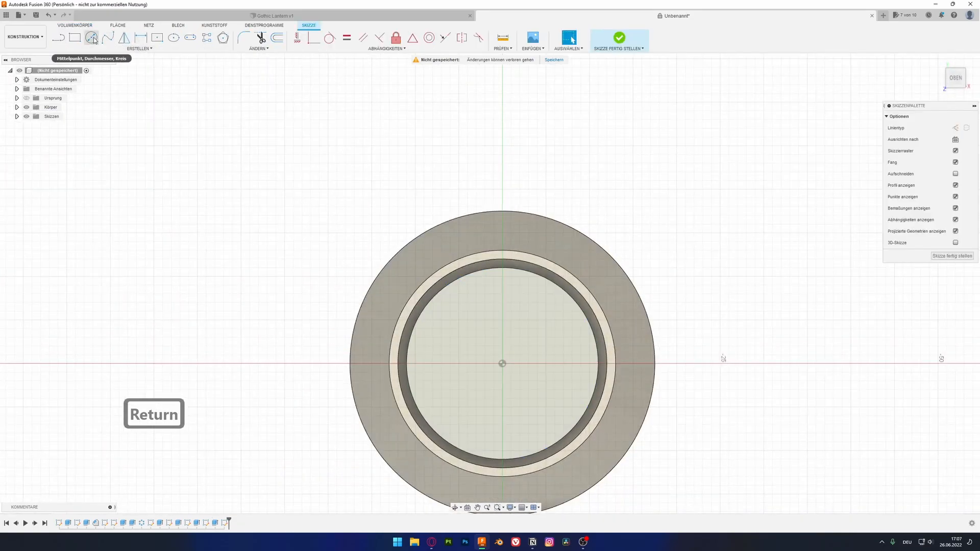
left_click(92, 39)
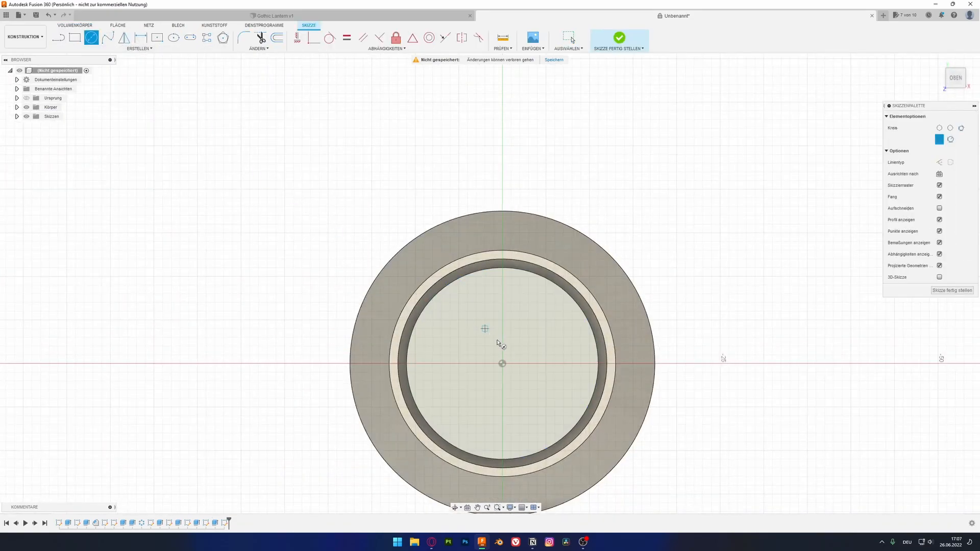
left_click(503, 360)
key("Escape")
key("e")
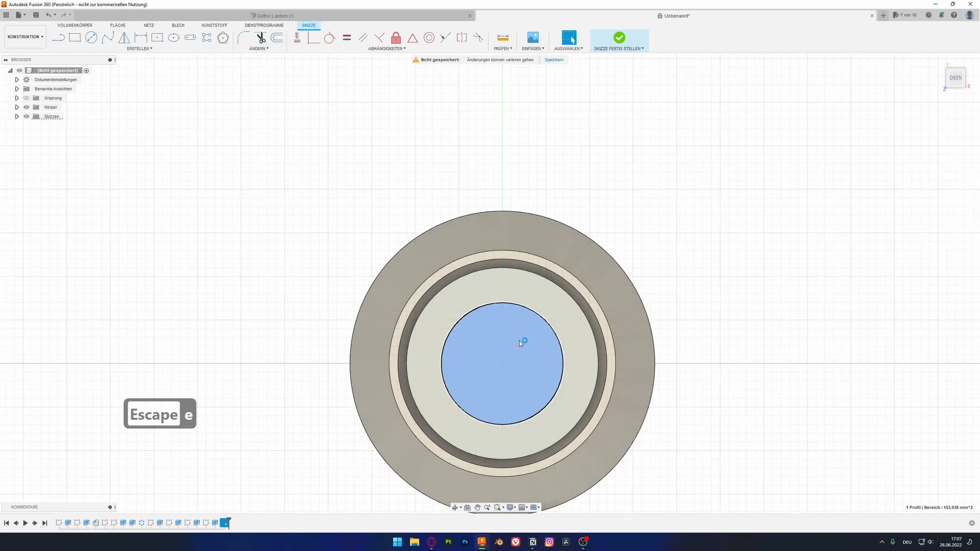
type("2")
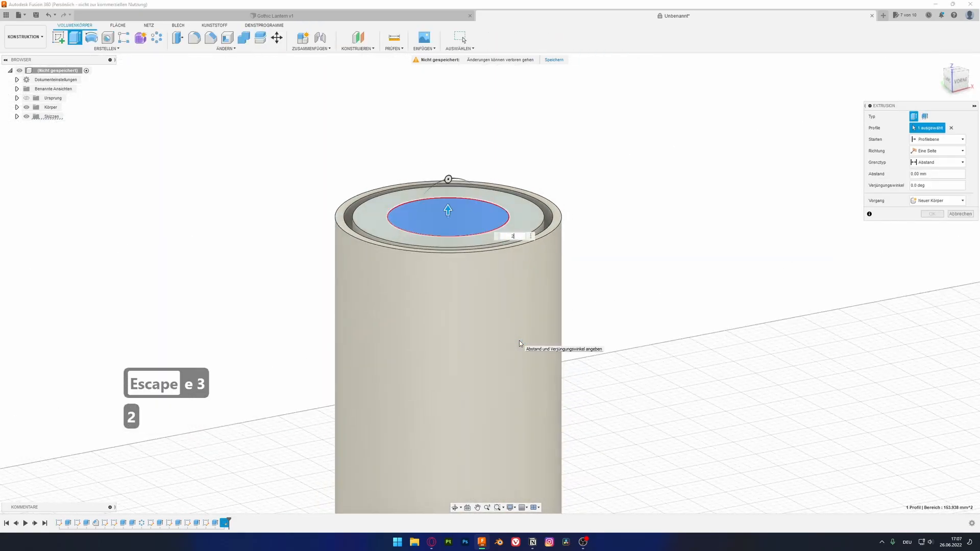
key("Return")
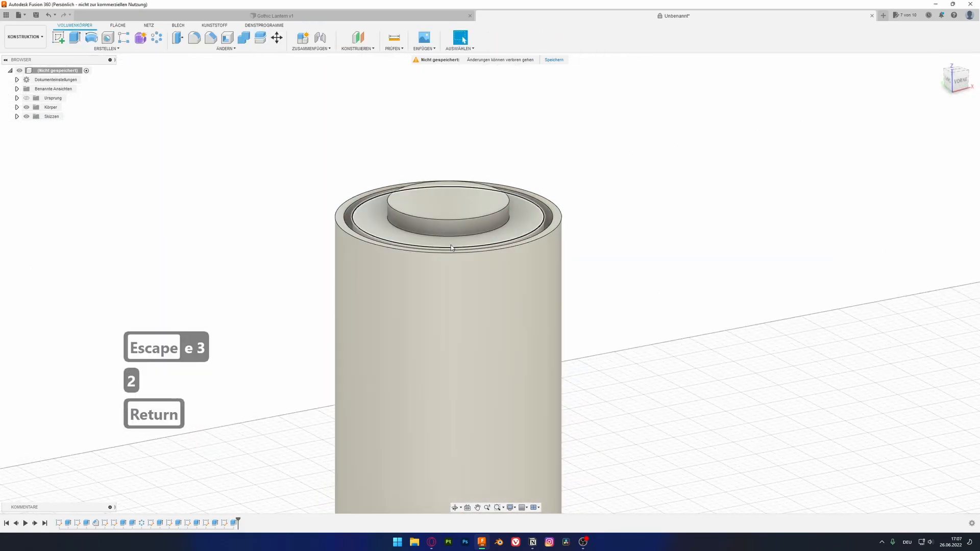
left_click(489, 216)
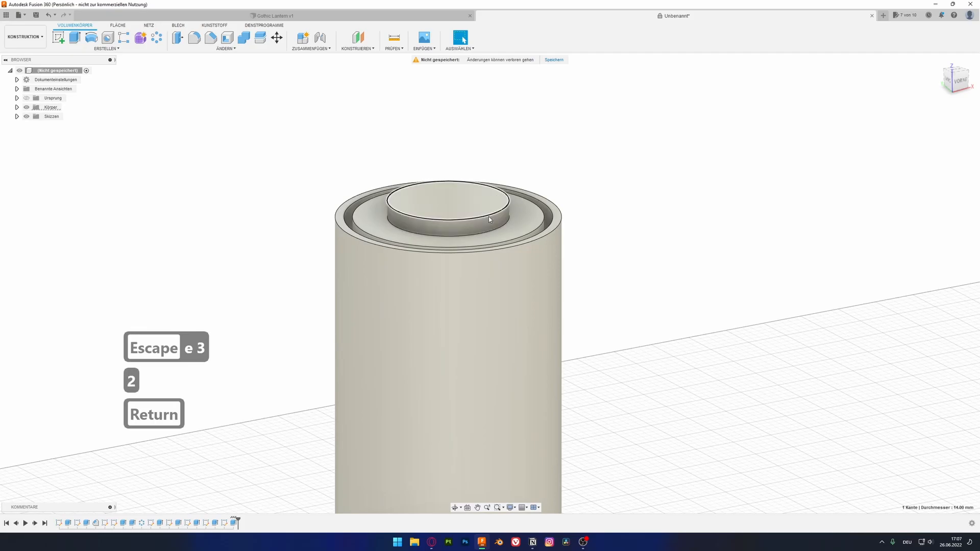
left_click(194, 37)
left_click_drag(423, 174, 426, 184)
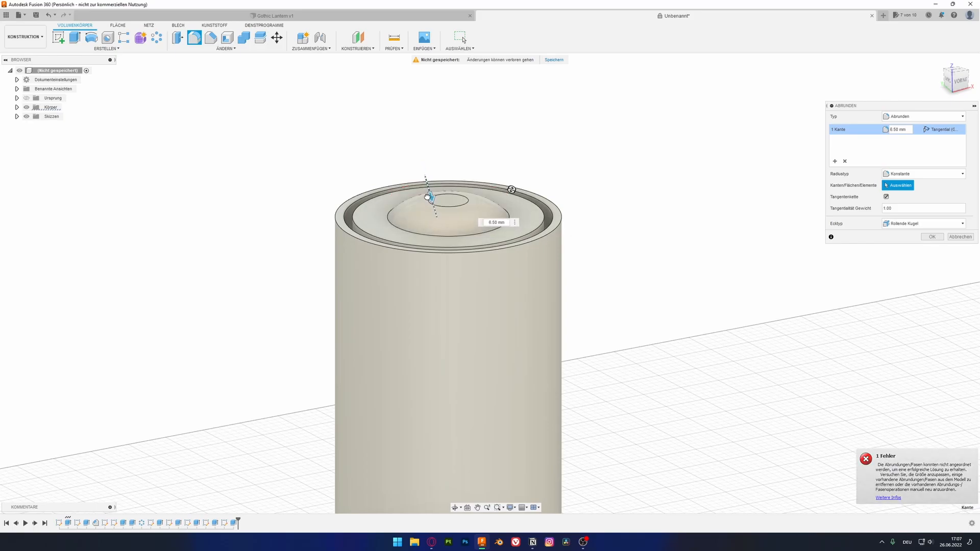
left_click_drag(427, 199, 428, 199)
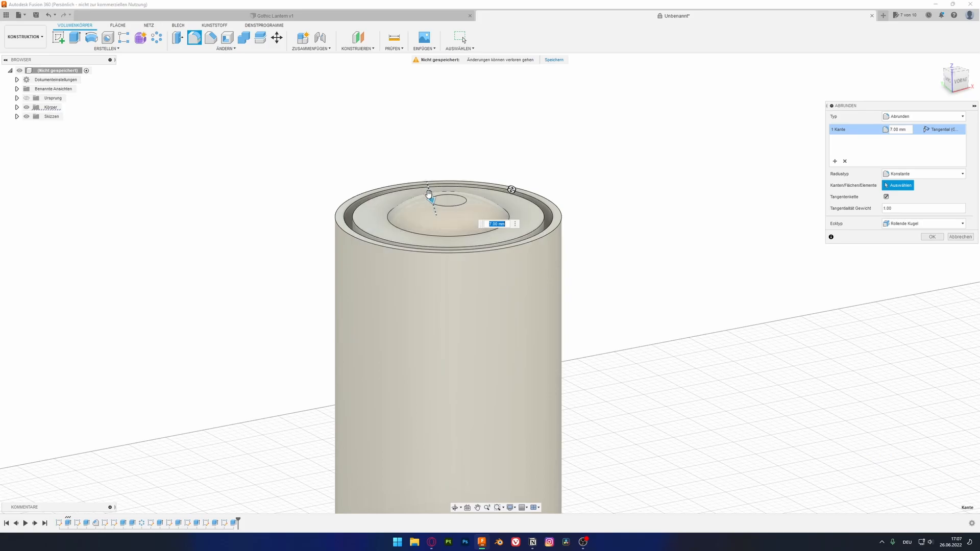
key("Escape")
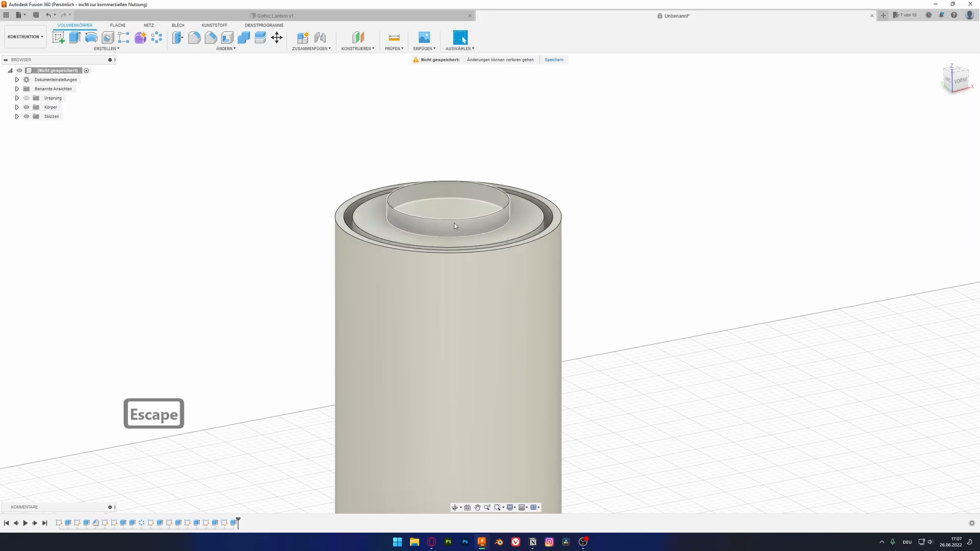
Fillet both the upper and lower circular edges of the small raised button with a 6.5 mm radius
left_click(483, 235, "shift")
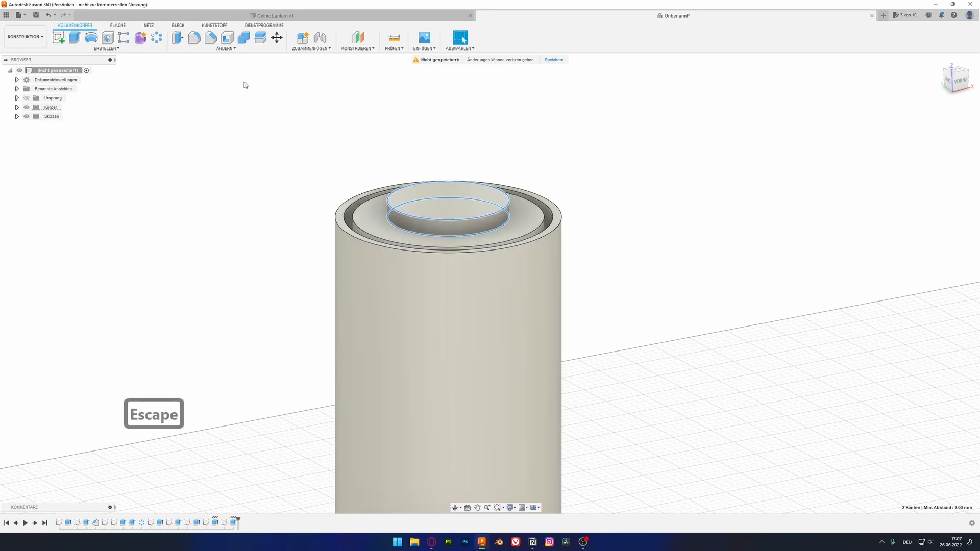
left_click(199, 41)
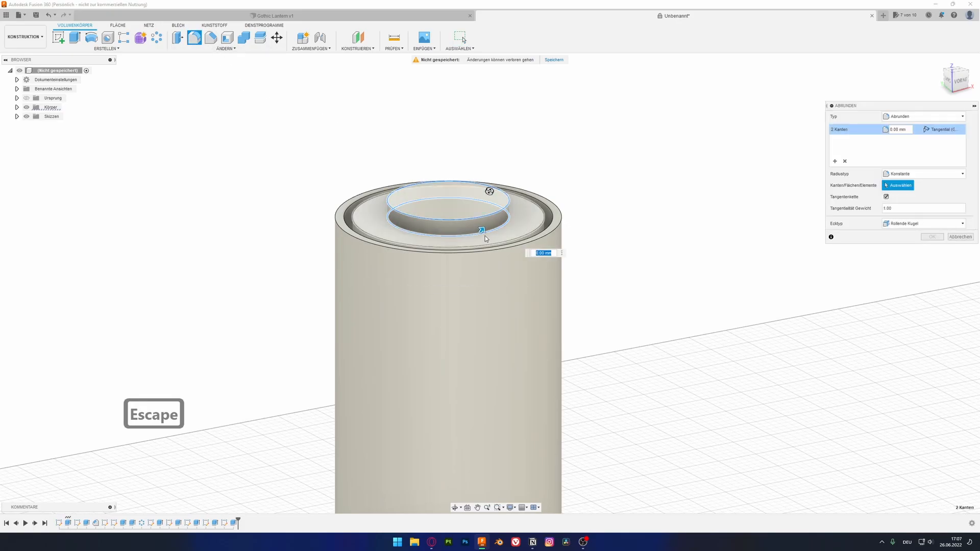
left_click_drag(483, 231, 496, 221)
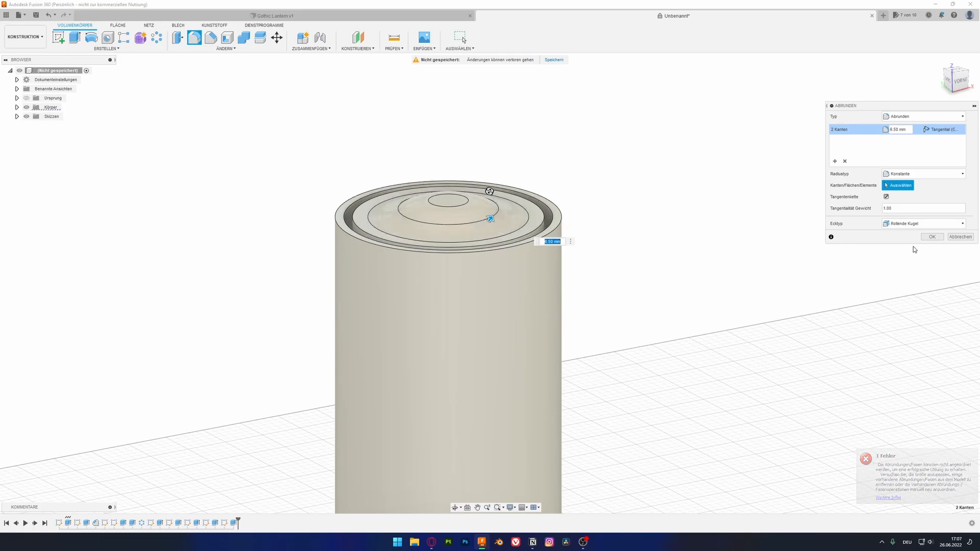
left_click(930, 237)
middle_click_drag(586, 172, 550, 172, "shift")
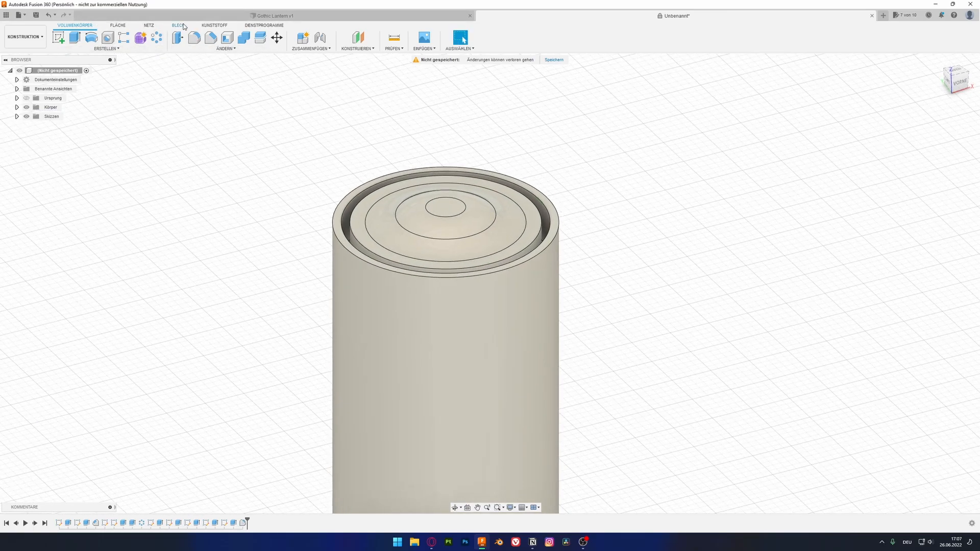
left_click(179, 26)
left_click(82, 25)
left_click(100, 49)
left_click(100, 50)
Open the appearance settings for the button's curved ring face and expand the Gummi materials under Sonstige in the library
left_click(401, 233)
right_click(400, 233)
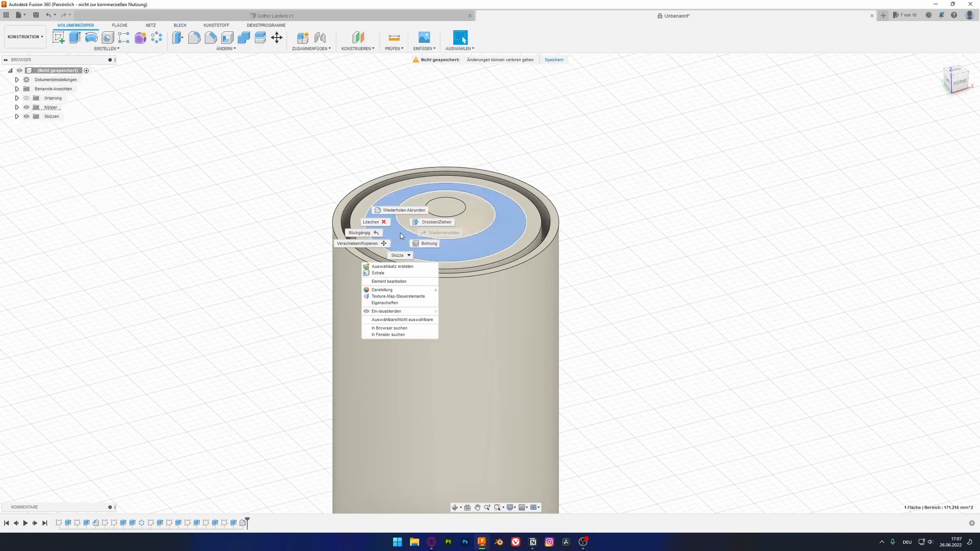
left_click(384, 289)
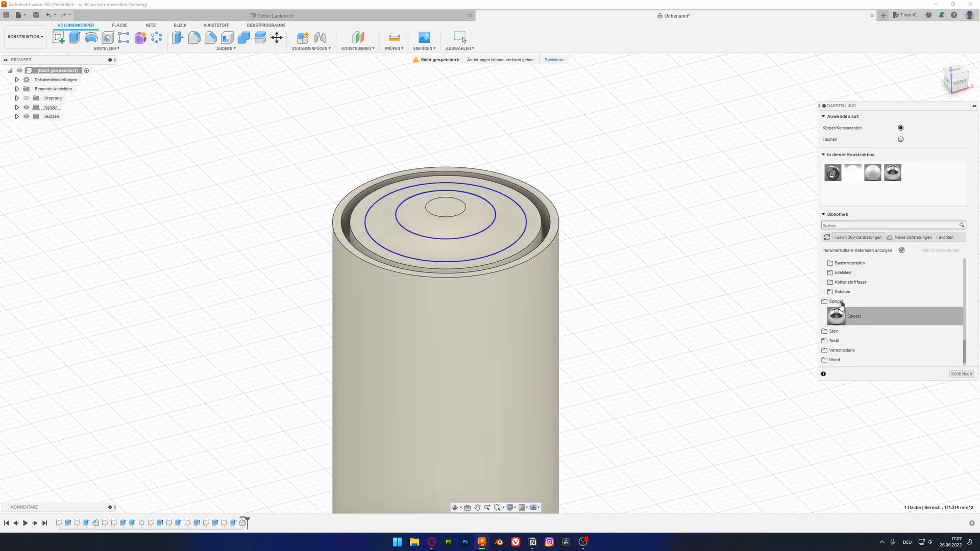
scroll(842, 309, "up", 5)
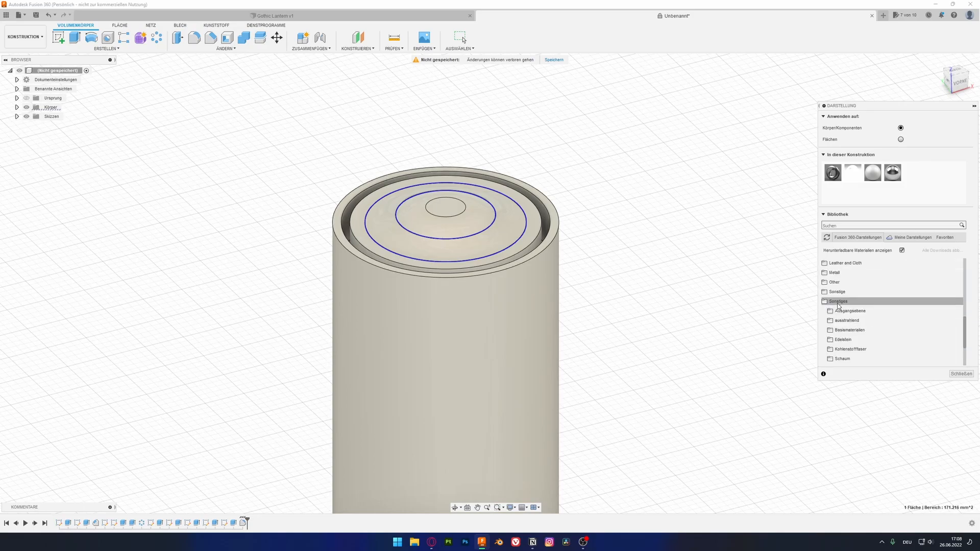
left_click(842, 294)
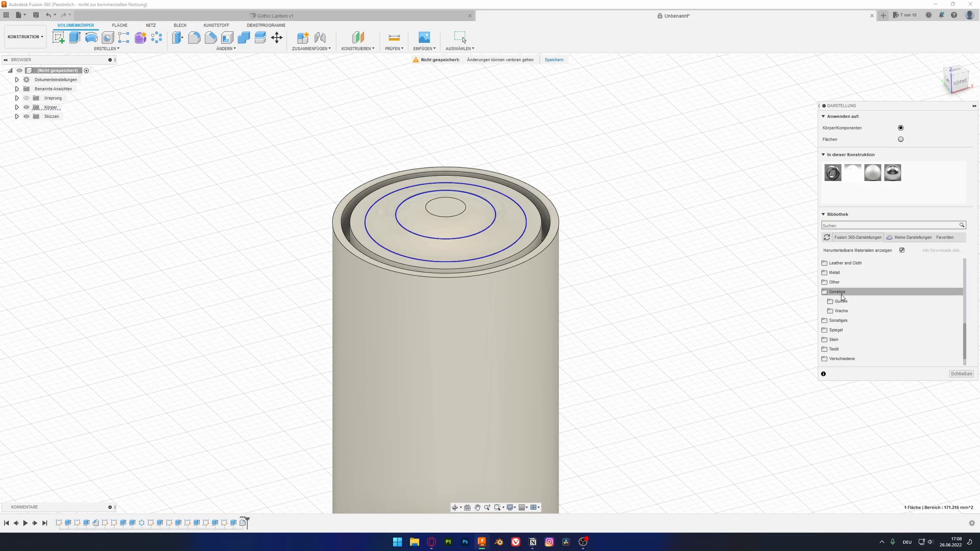
left_click(841, 302)
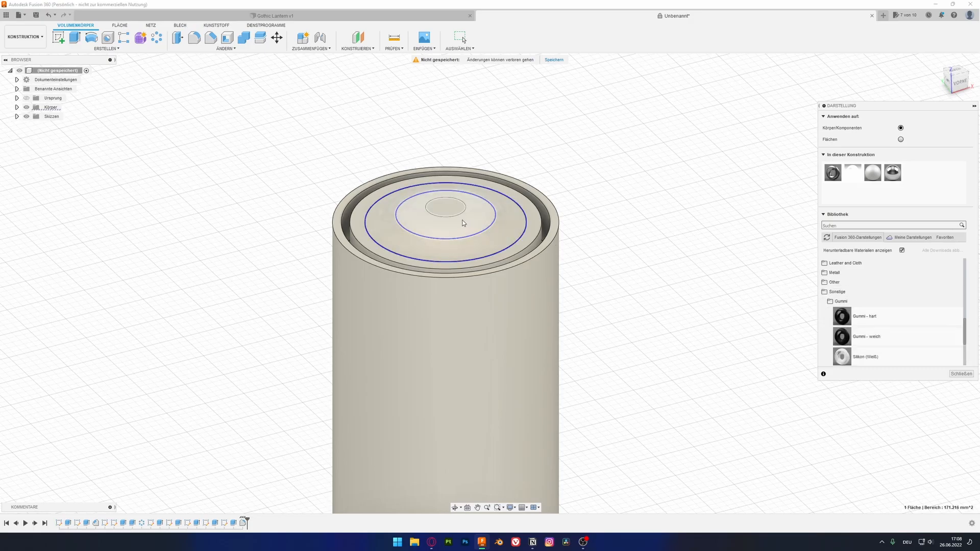
Apply a black Gummi appearance to the individual faces of the button and the raised disc, including the disc's side
left_click(455, 217, "ctrl")
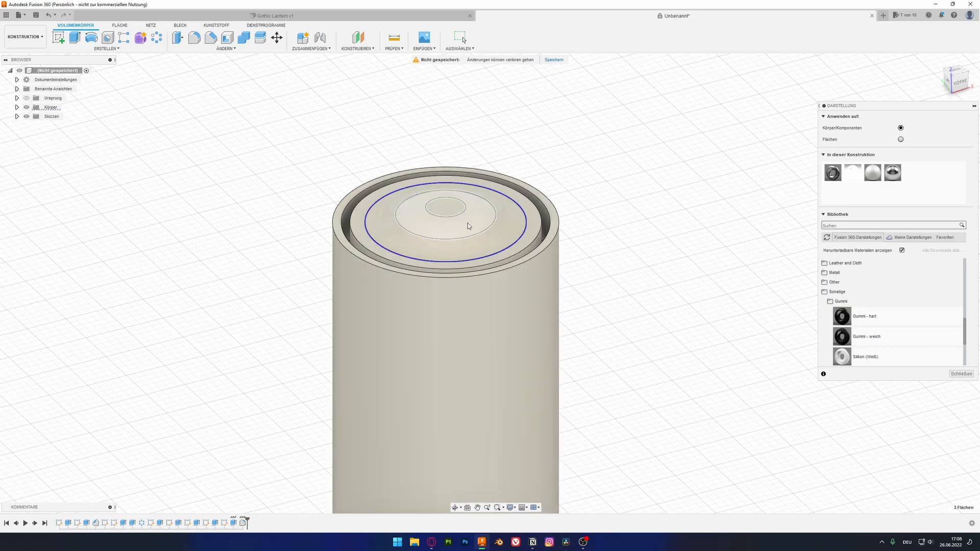
left_click(492, 242, "ctrl")
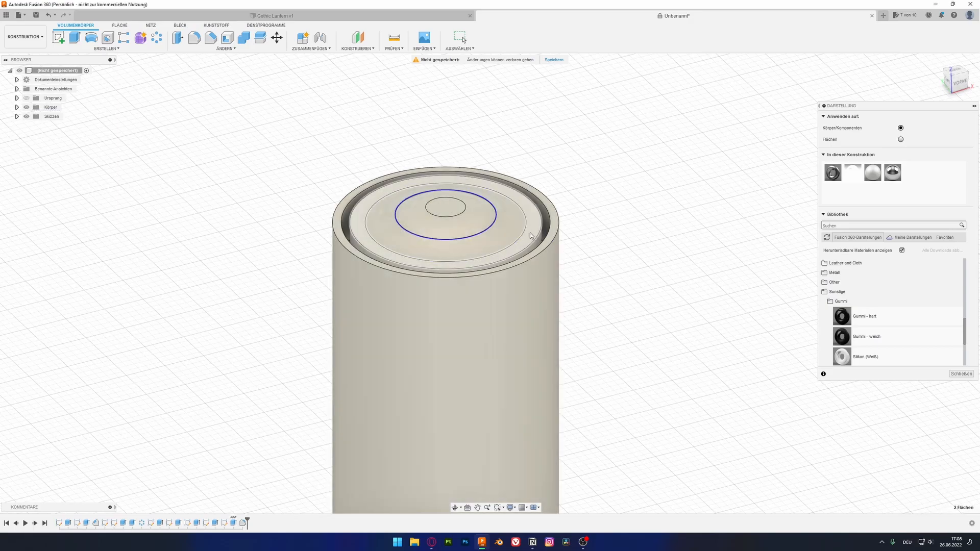
left_click(532, 233, "ctrl")
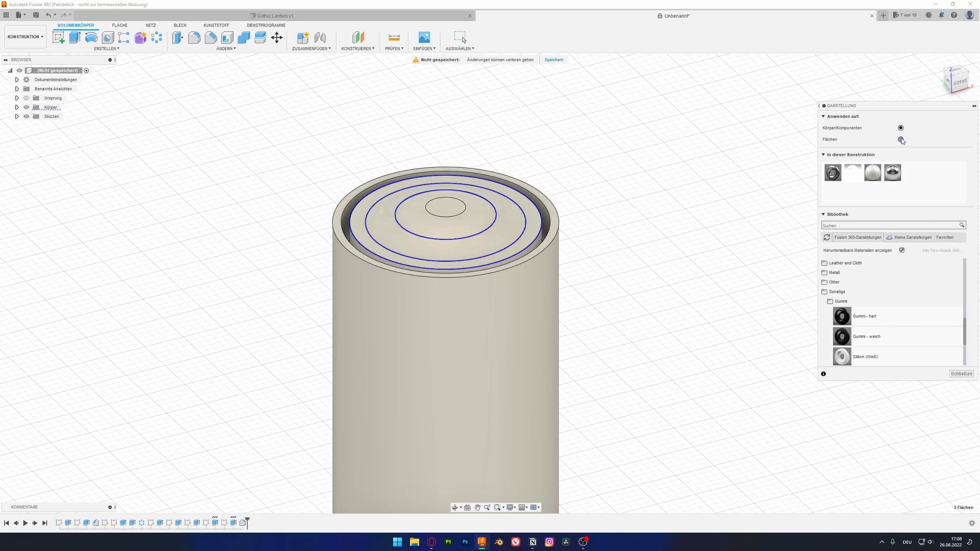
left_click_drag(847, 320, 467, 229)
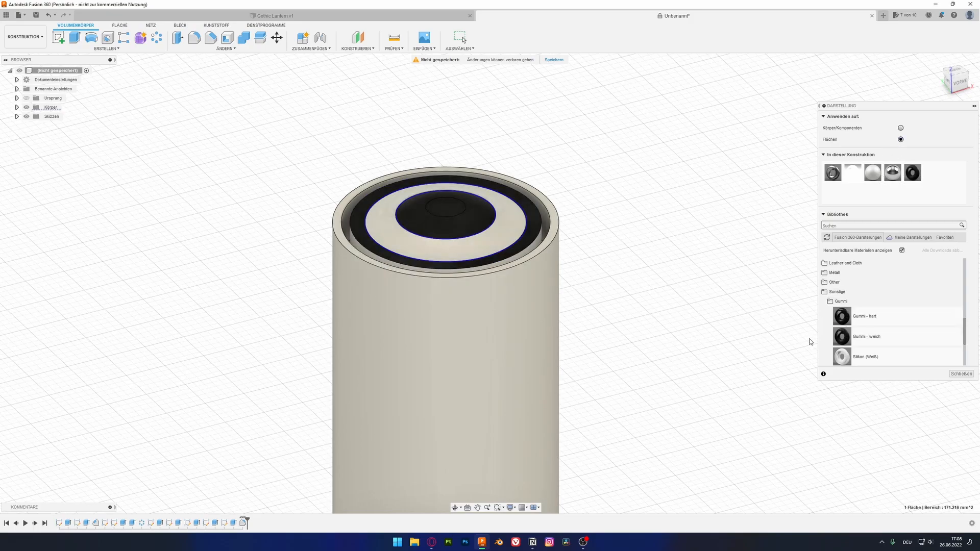
left_click_drag(843, 337, 522, 240)
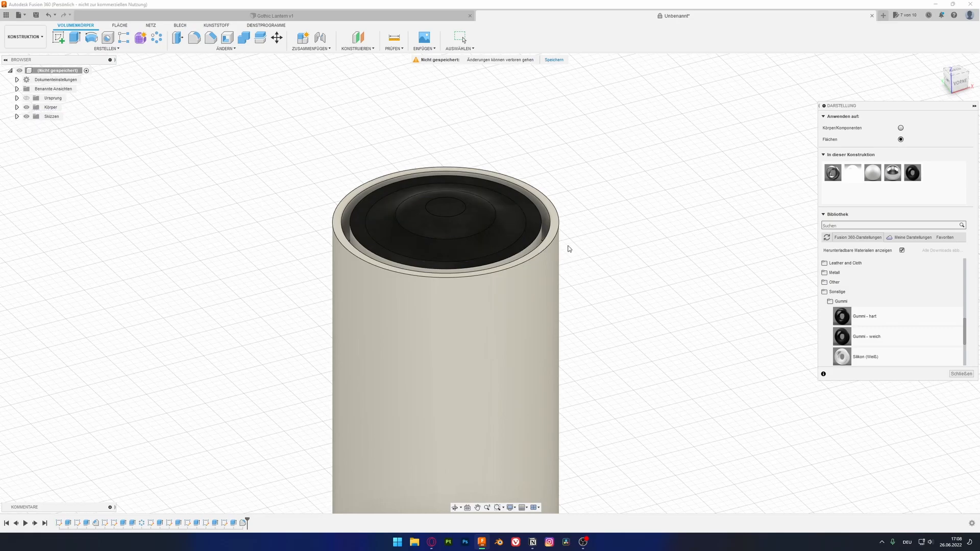
left_click_drag(842, 337, 769, 317)
left_click_drag(539, 239, 539, 241)
Close the appearance settings and fillet the narrow rim face at the handle's end with a 0.5 mm radius
middle_click_drag(594, 223, 562, 246, "shift")
scroll(491, 257, "down", 3)
scroll(419, 179, "up", 3)
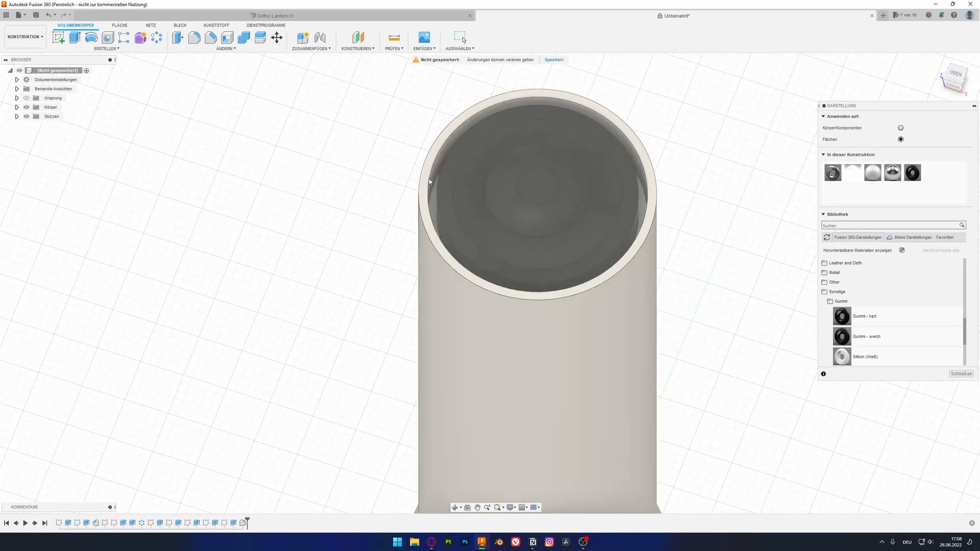
key("Escape")
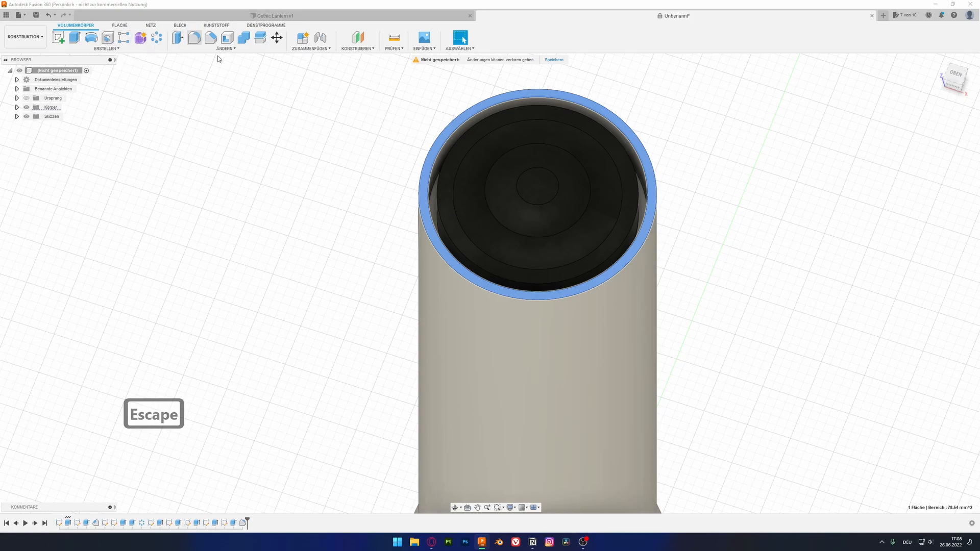
left_click(200, 44)
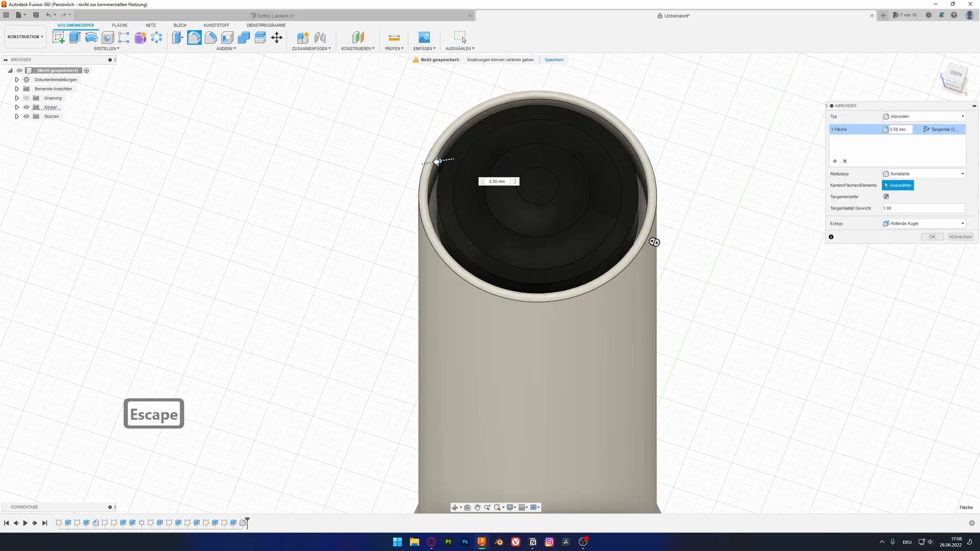
key("Return")
mouse_move(636, 279)
middle_mouse_down("shift")
mouse_move(623, 243)
mouse_move(602, 266)
mouse_move(580, 254)
mouse_move(604, 306)
mouse_move(586, 261)
mouse_move(601, 249)
mouse_move(611, 256)
mouse_move(595, 140)
mouse_move(505, 299)
mouse_move(516, 404)
mouse_move(488, 396)
mouse_move(513, 394)
mouse_move(474, 327)
mouse_move(467, 347)
mouse_move(475, 322)
mouse_move(493, 351)
mouse_move(387, 307)
mouse_move(413, 371)
middle_mouse_up("shift")
scroll(489, 401, "up", 4)
left_click(509, 338)
left_click(448, 345)
scroll(414, 357, "down", 6)
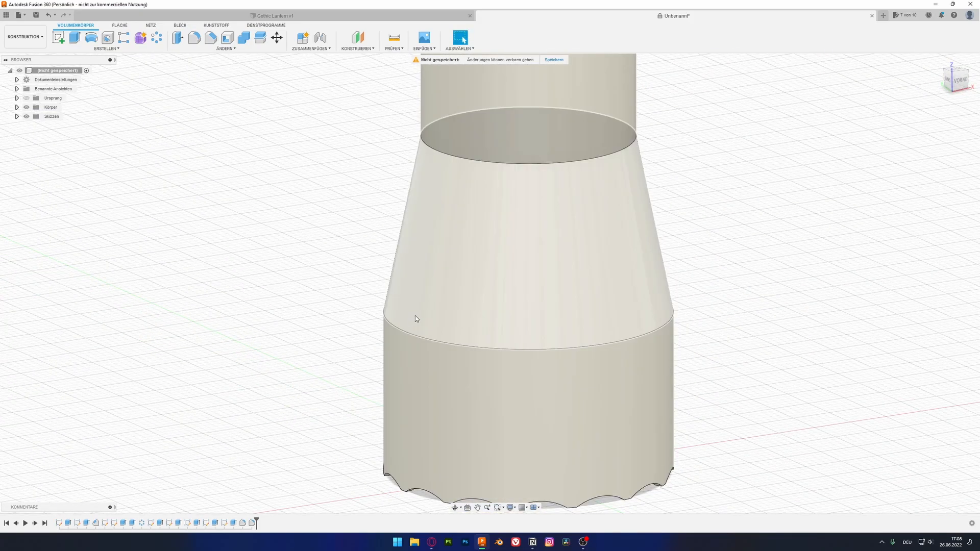
Open the appearance settings for the flashlight and expand the Aluminium materials under Metall in the library
middle_click_drag(420, 335, 393, 343, "shift")
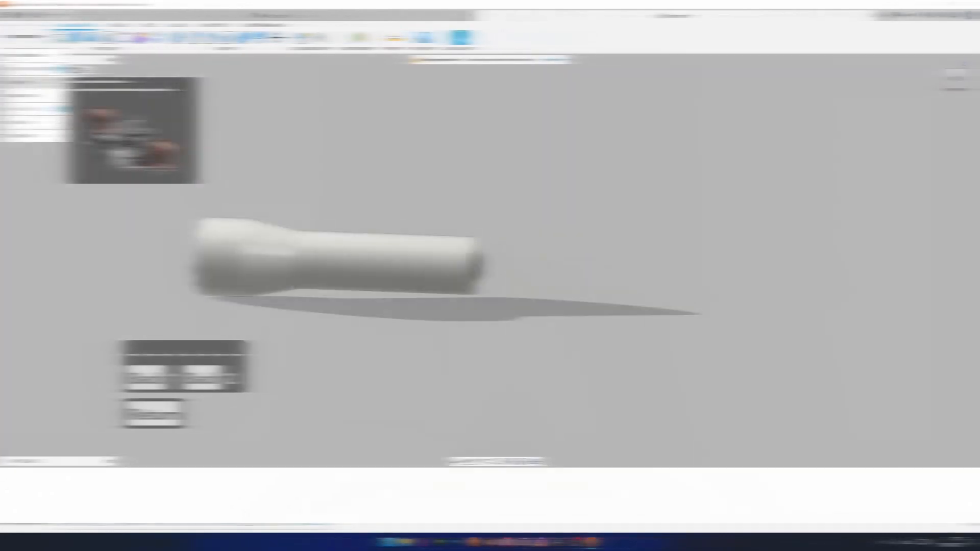
scroll(296, 225, "up", 5)
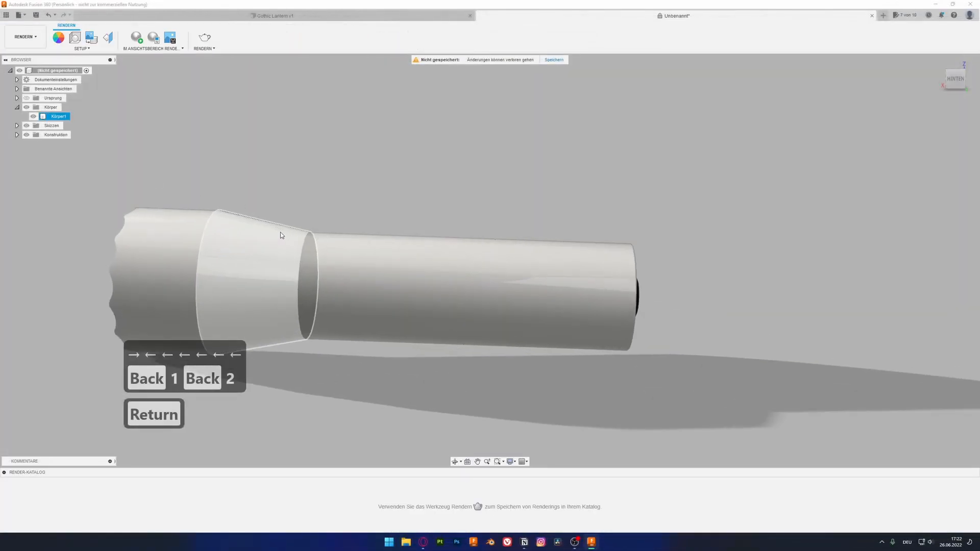
middle_click_drag(283, 234, 343, 256, "shift")
scroll(419, 175, "down", 3)
middle_click_drag(280, 140, 233, 127)
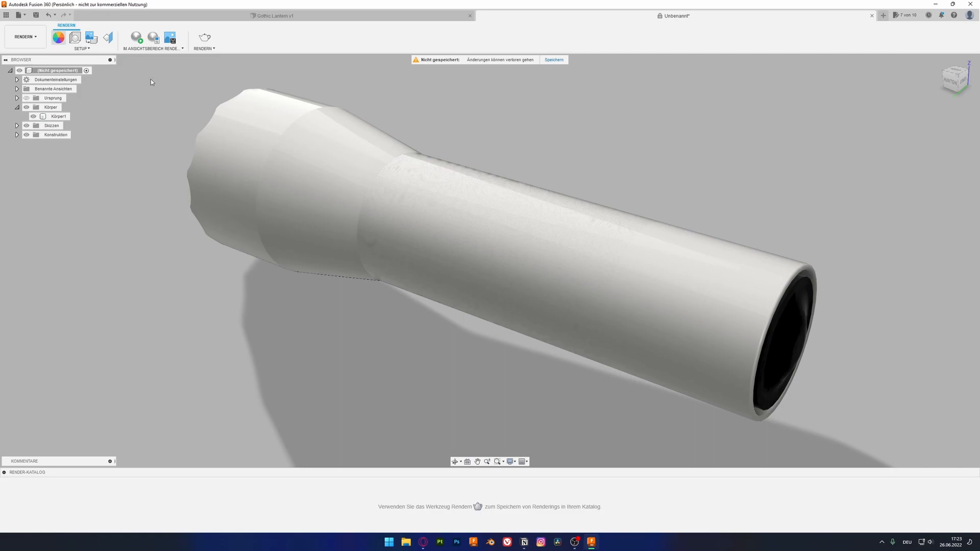
key("a")
left_click(530, 240)
scroll(873, 342, "down", 3)
scroll(841, 306, "up", 4)
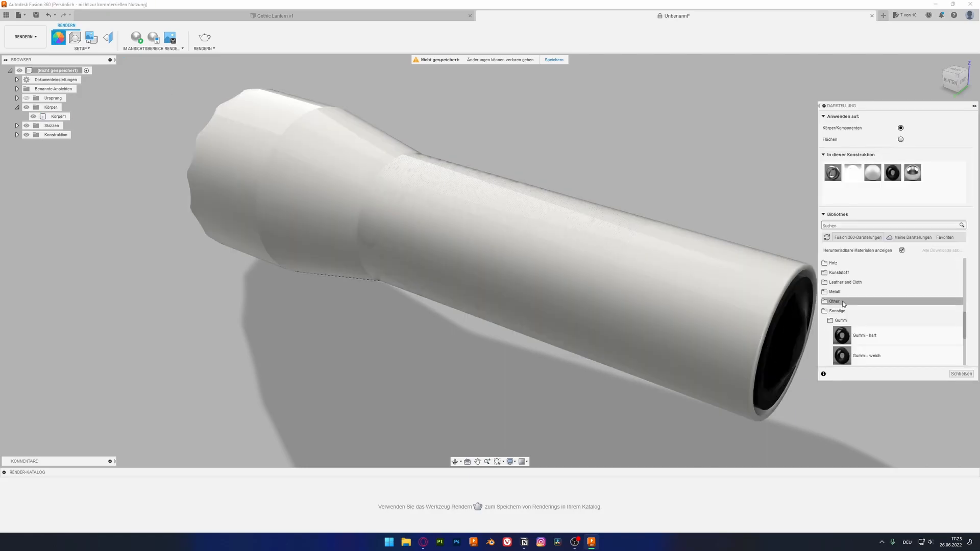
left_click(840, 293)
left_click(851, 304)
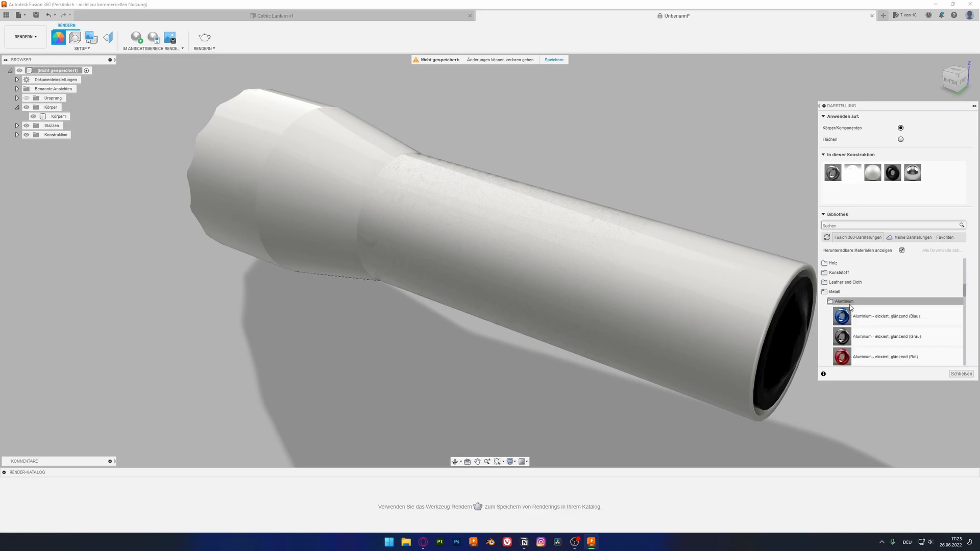
Try the Aluminium - eloxiert, glänzend (Grau) appearance on the whole flashlight body
scroll(844, 314, "down", 3)
scroll(843, 322, "down", 1)
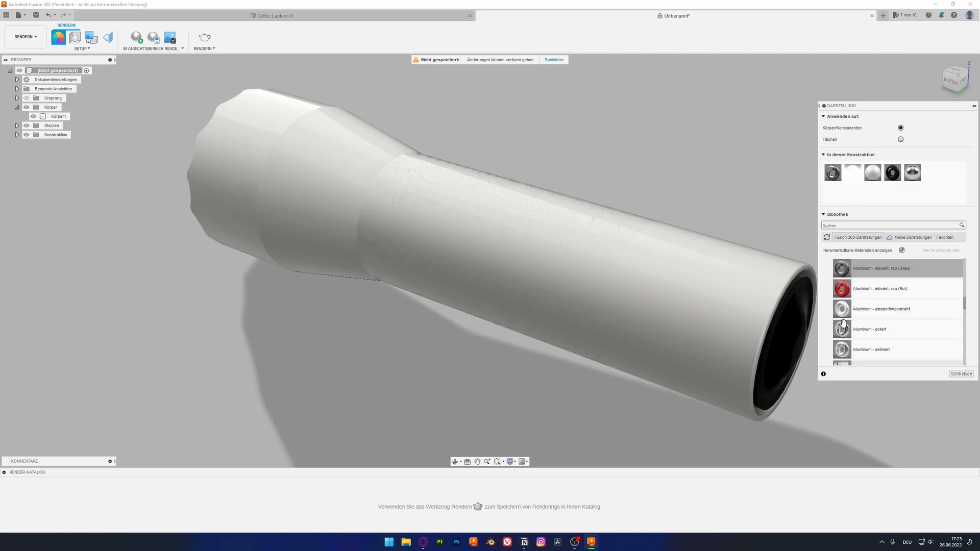
scroll(843, 347, "down", 1)
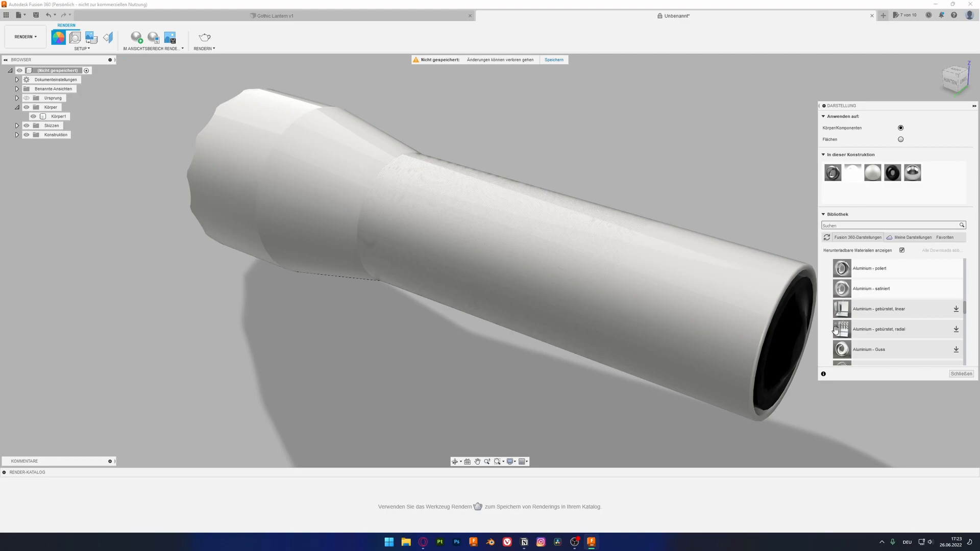
scroll(922, 329, "down", 2)
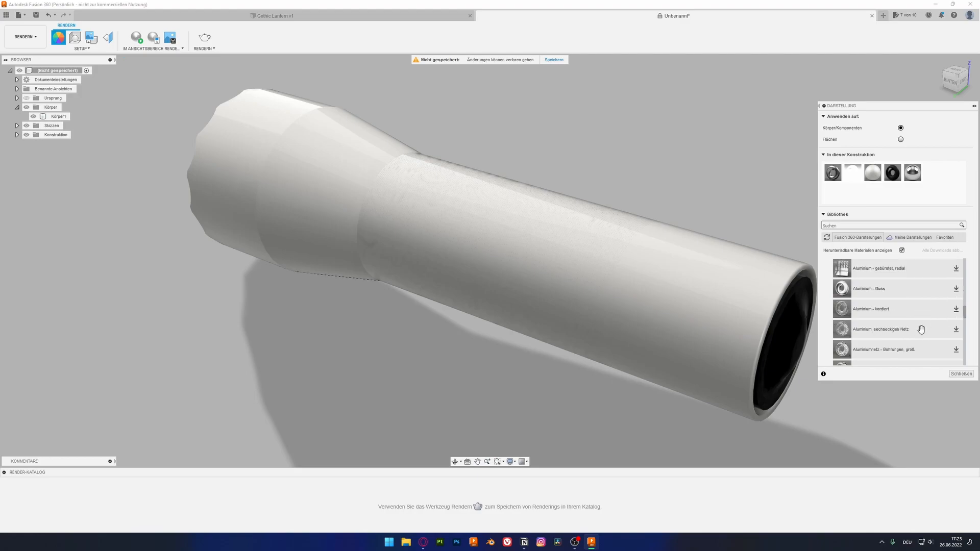
scroll(845, 324, "up", 4)
scroll(844, 329, "up", 3)
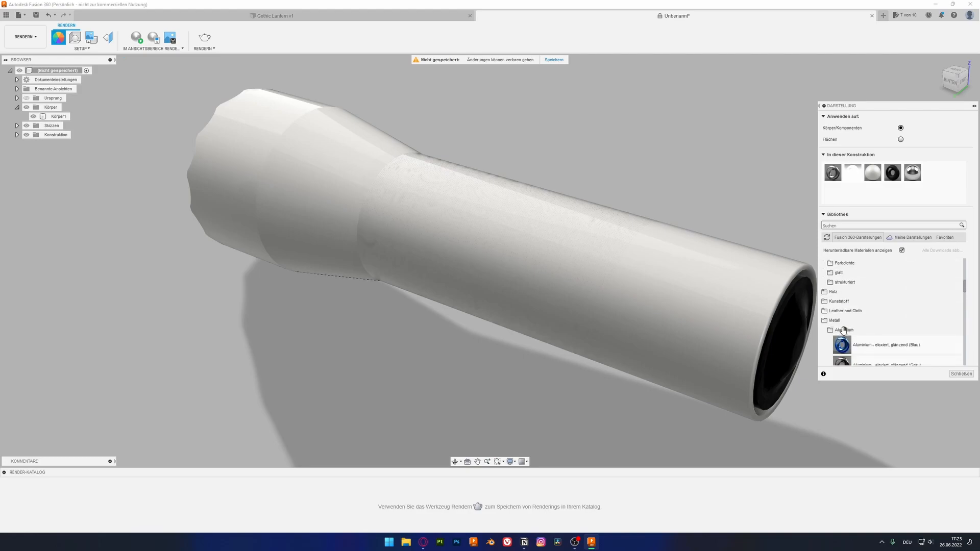
left_click_drag(841, 336, 670, 289)
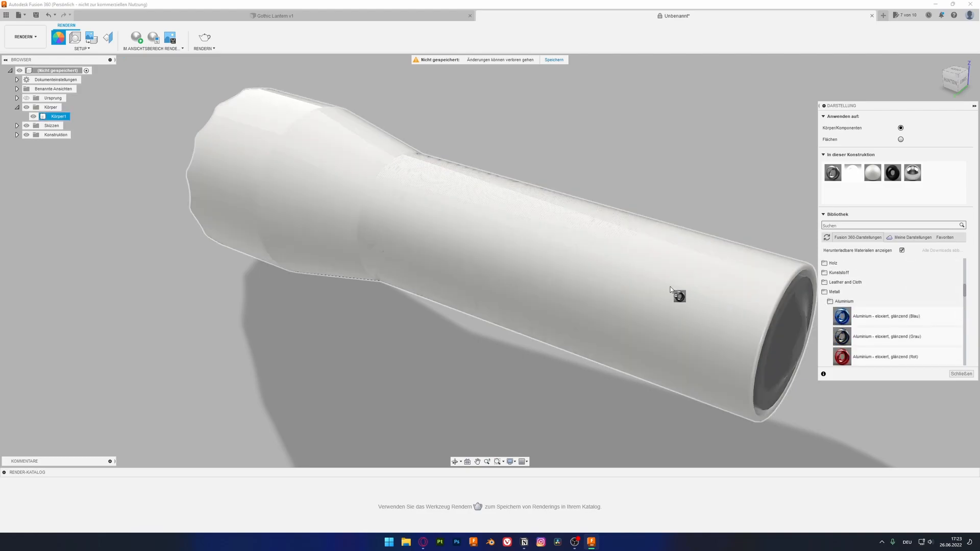
left_click(498, 277)
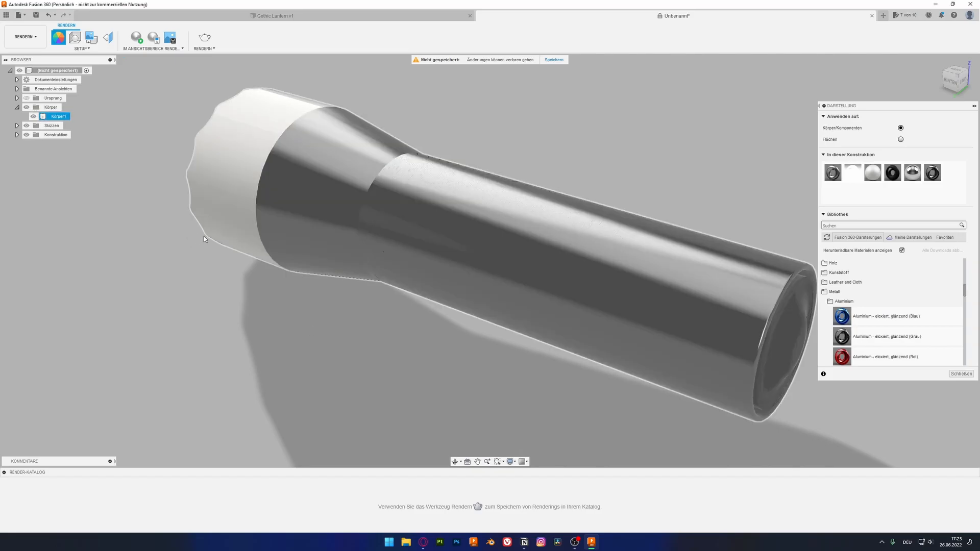
Expand the Aluminium folder again and add Aluminium - satiniert to the appearances used in the design
left_click(853, 302)
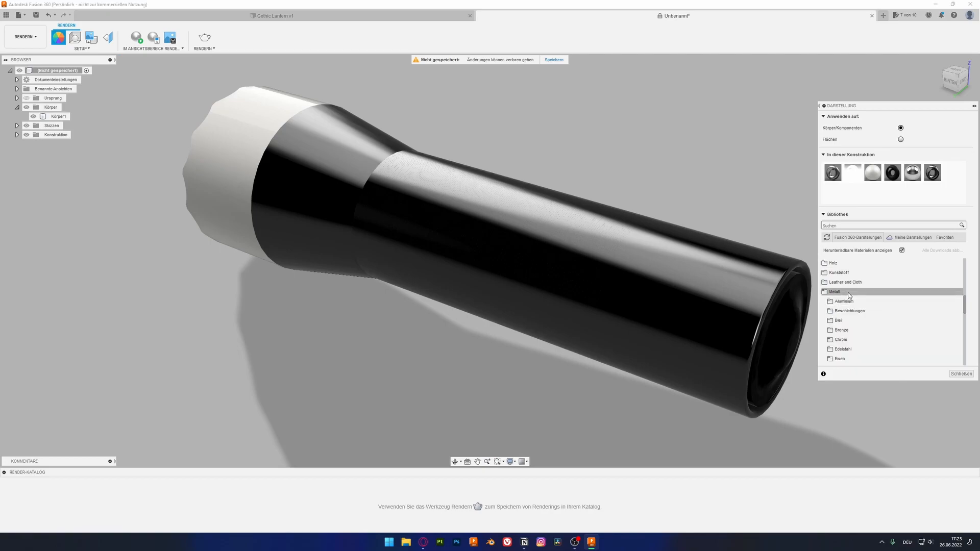
left_click(847, 302)
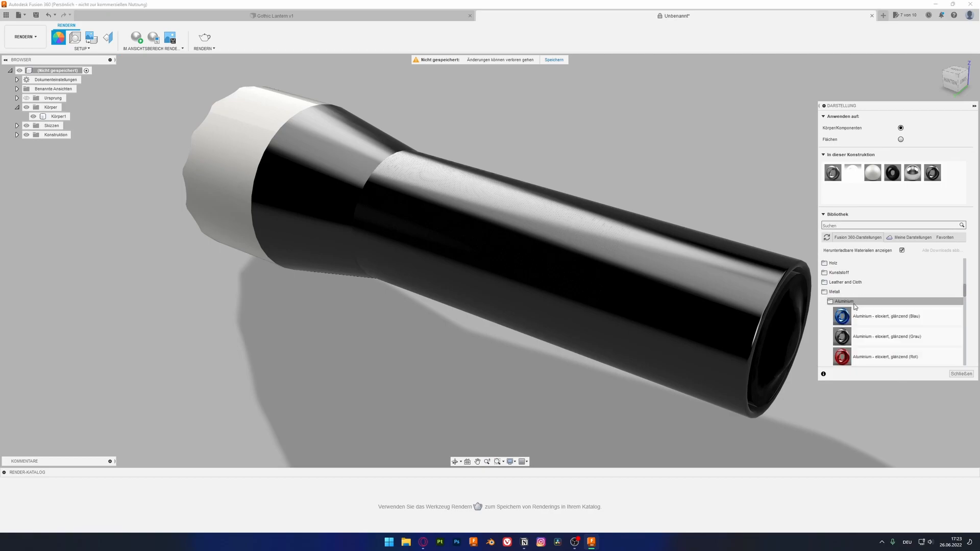
scroll(877, 323, "down", 2)
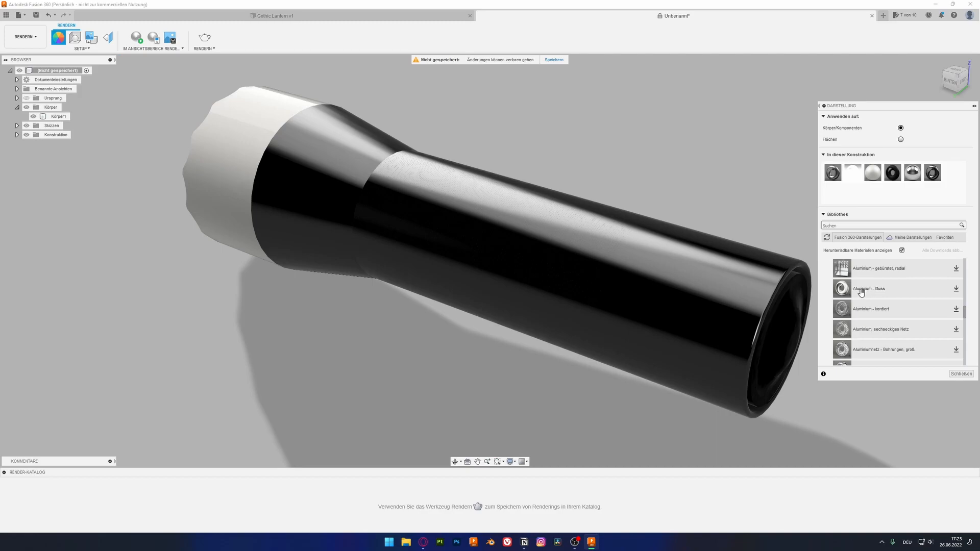
scroll(873, 317, "up", 2)
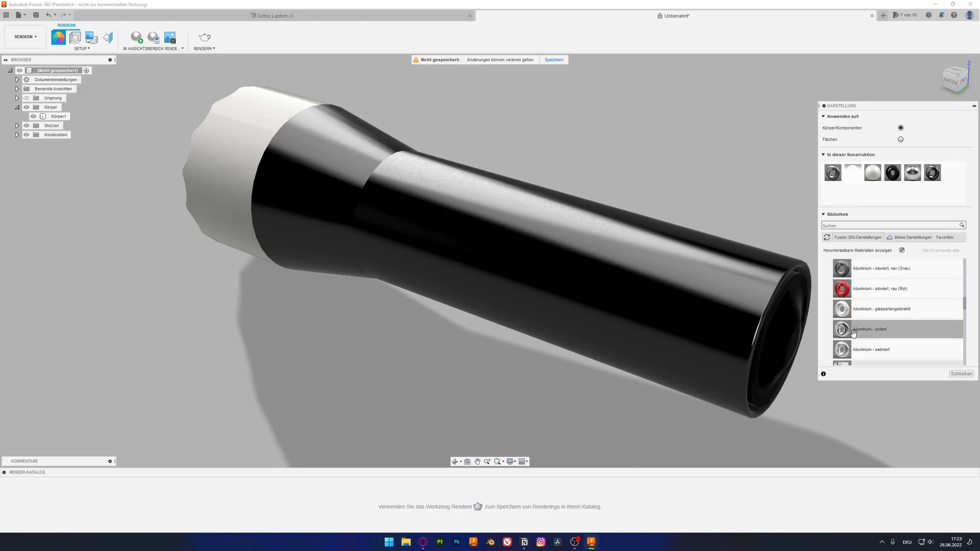
left_click_drag(844, 352, 907, 198)
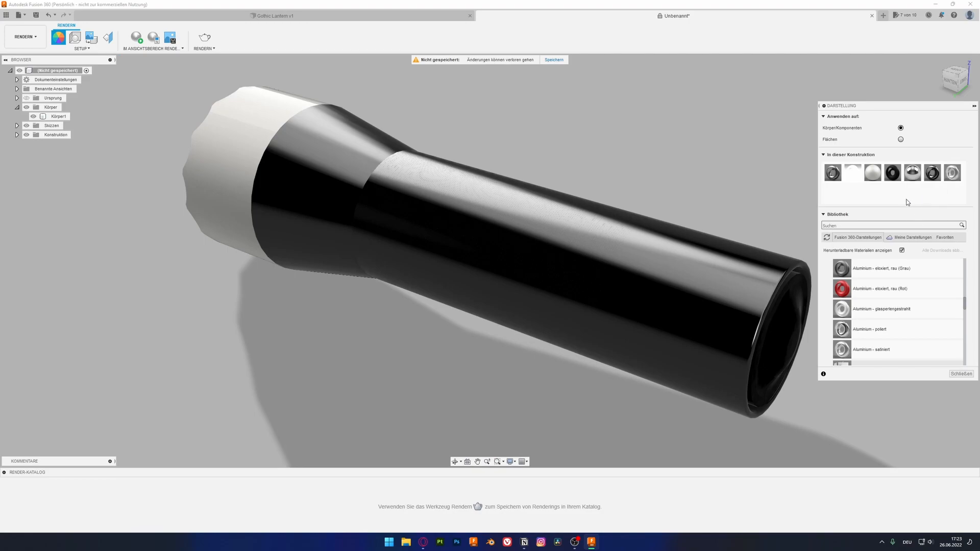
Undo the added satin appearance and the grey anodised aluminium on the body
key("ctrl+z")
key("ctrl+z")
key("ctrl+z")
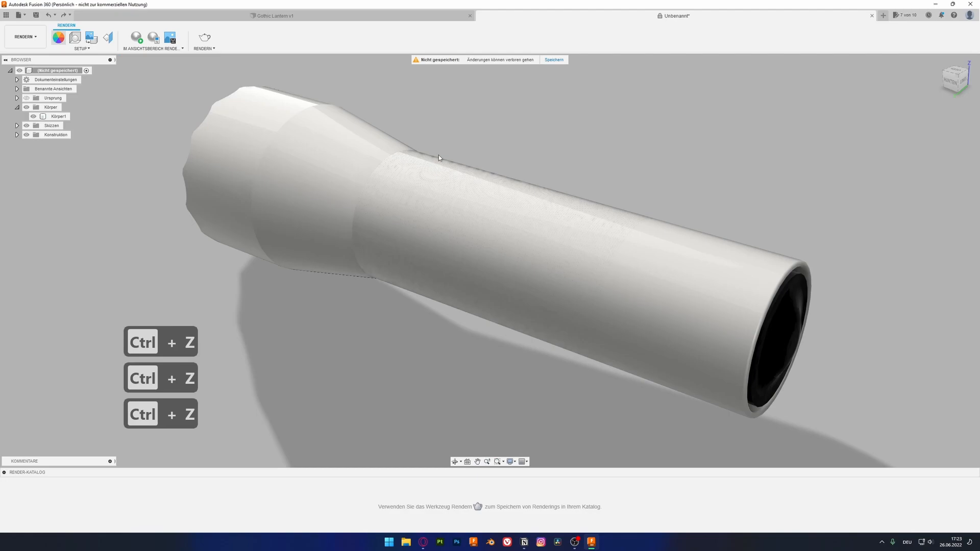
Try replacing the design's black rubber appearance with polished aluminium and undo the replacement
key("a")
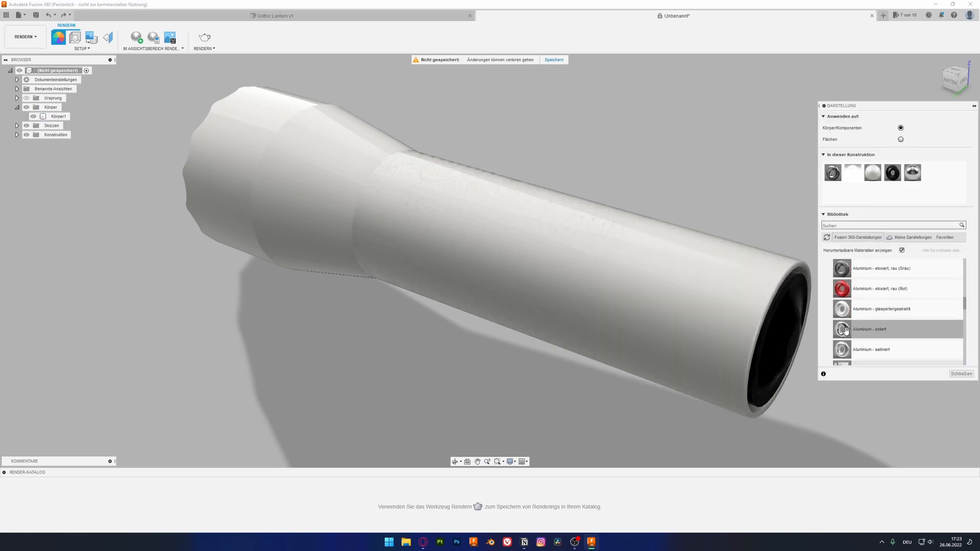
left_click_drag(844, 338, 892, 173)
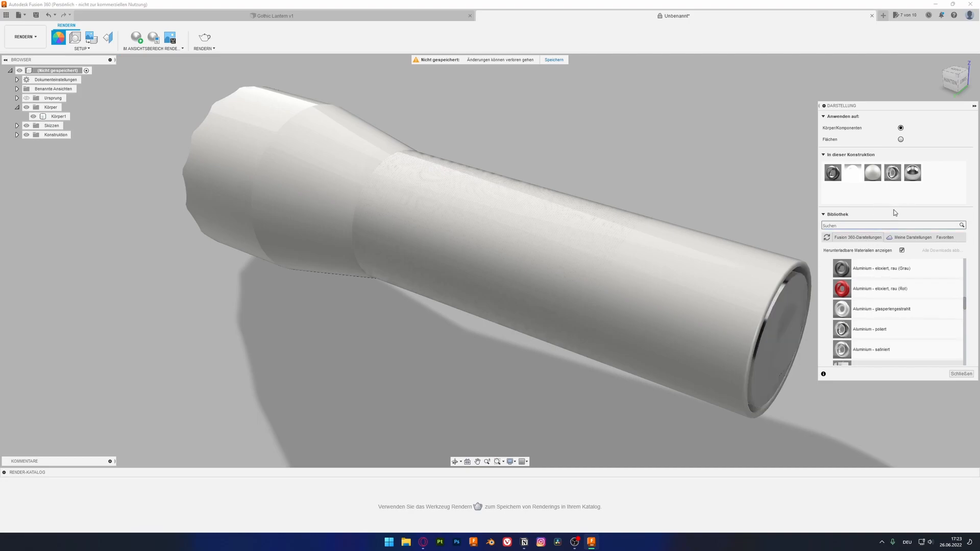
key("ctrl+z")
key("ctrl+z")
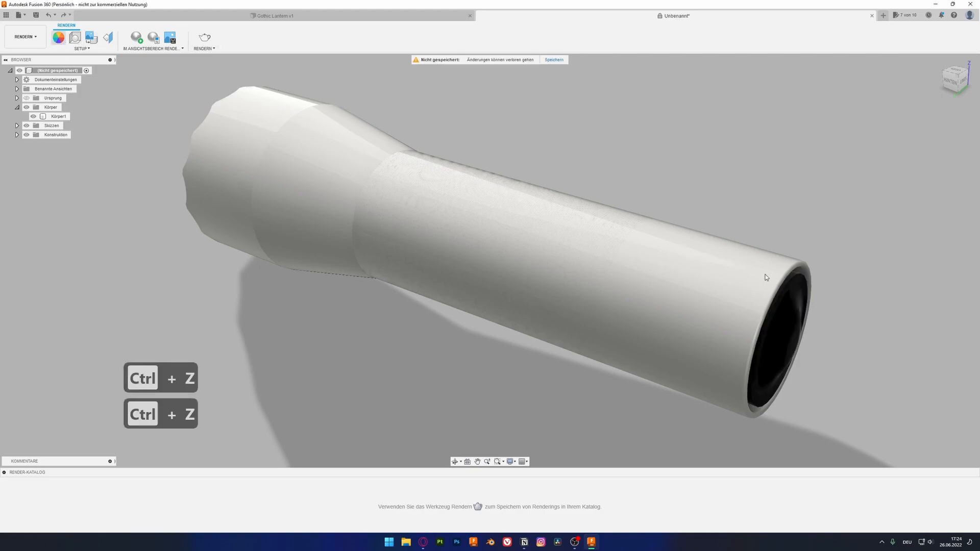
Replace the off-white base appearance of the flashlight body with Aluminium - poliert in the appearance settings
key("a")
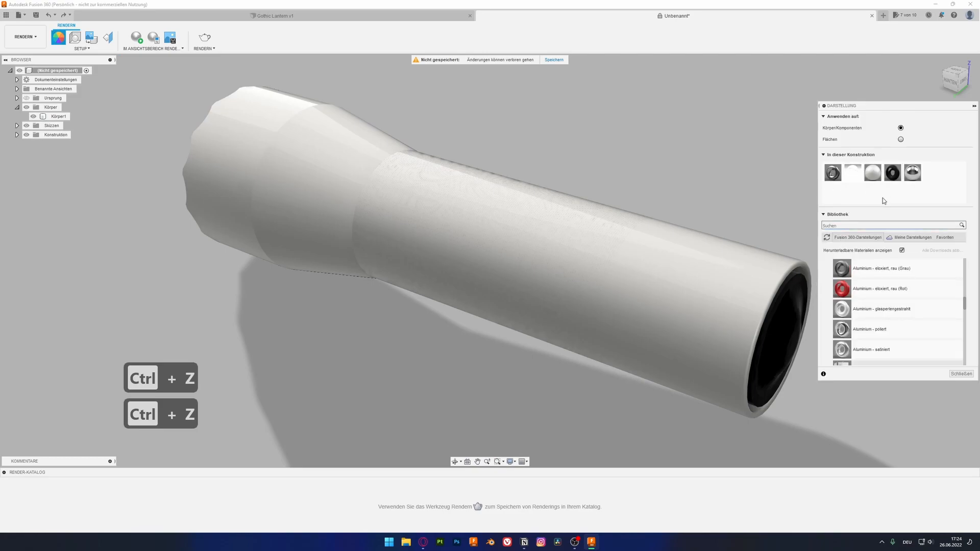
left_click_drag(847, 329, 873, 173)
mouse_move(408, 329)
middle_mouse_down("shift")
mouse_move(483, 318)
mouse_move(439, 337)
mouse_move(405, 334)
middle_mouse_up("shift")
scroll(379, 338, "down", 5)
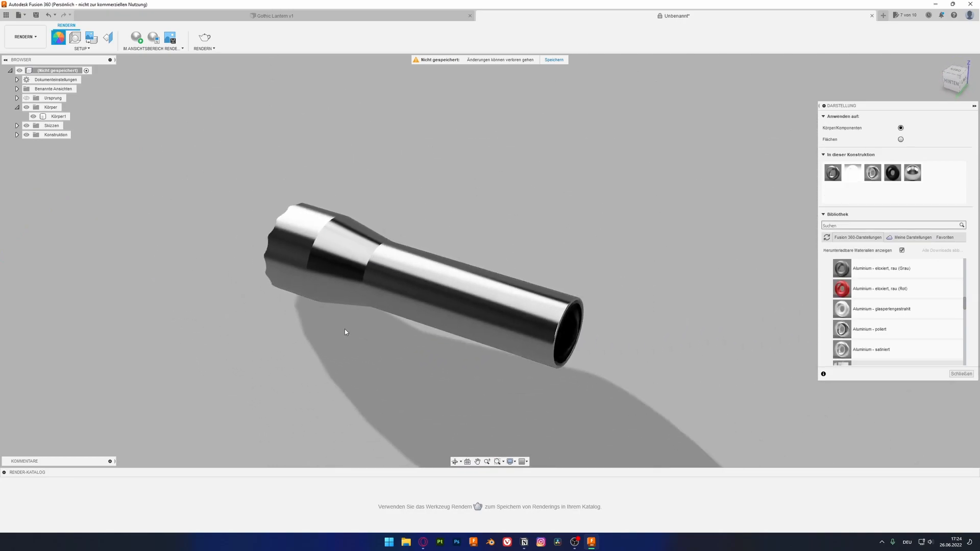
scroll(334, 309, "down", 3)
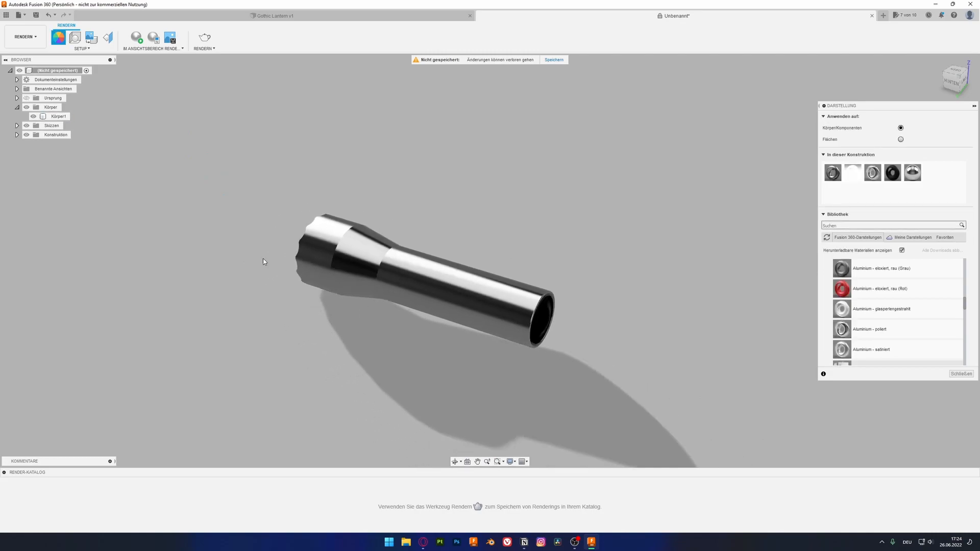
Preview the polished flashlight with in-canvas rendering and end the preview by switching to the Konstruktion workspace
left_click(140, 42)
left_click(958, 374)
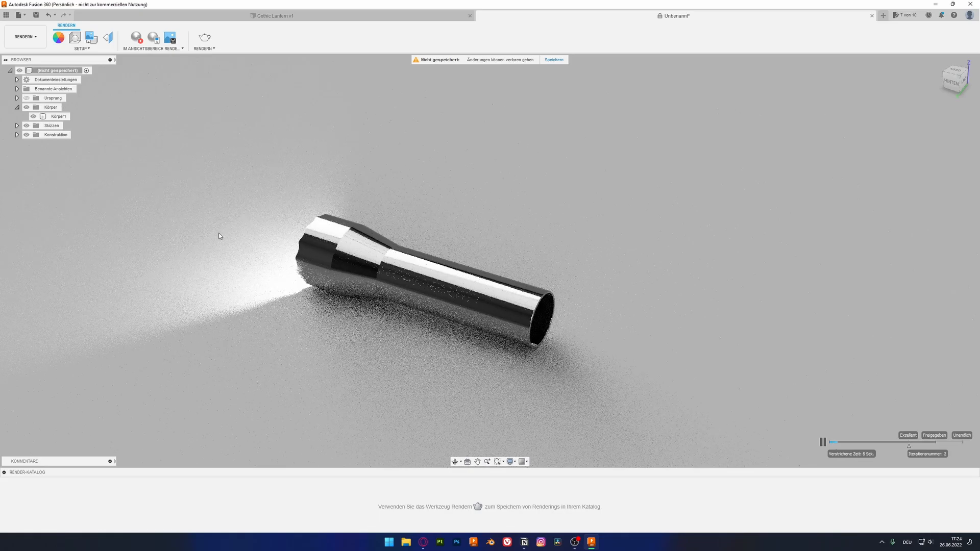
left_click(25, 37)
left_click(25, 55)
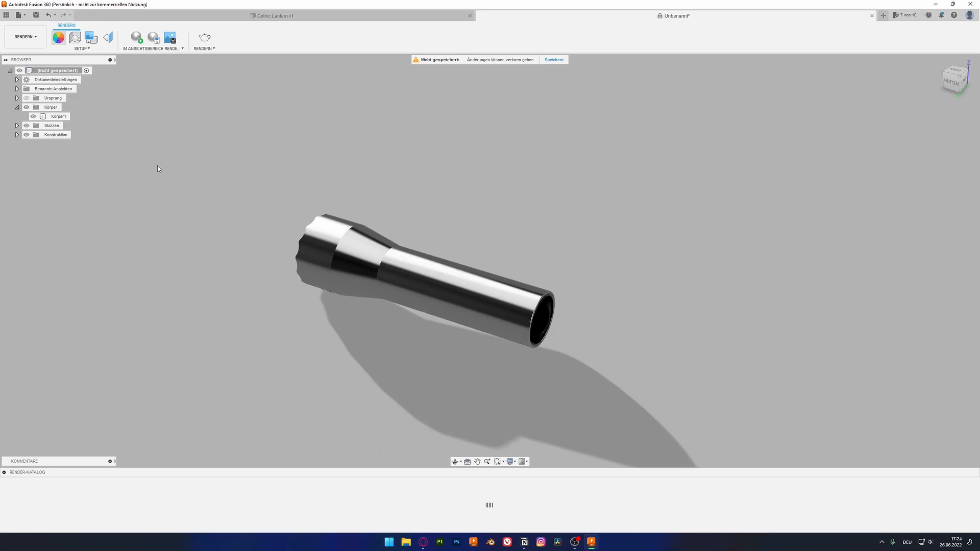
Replace the base appearance of the flashlight body with Aluminium - satiniert from the library
key("a")
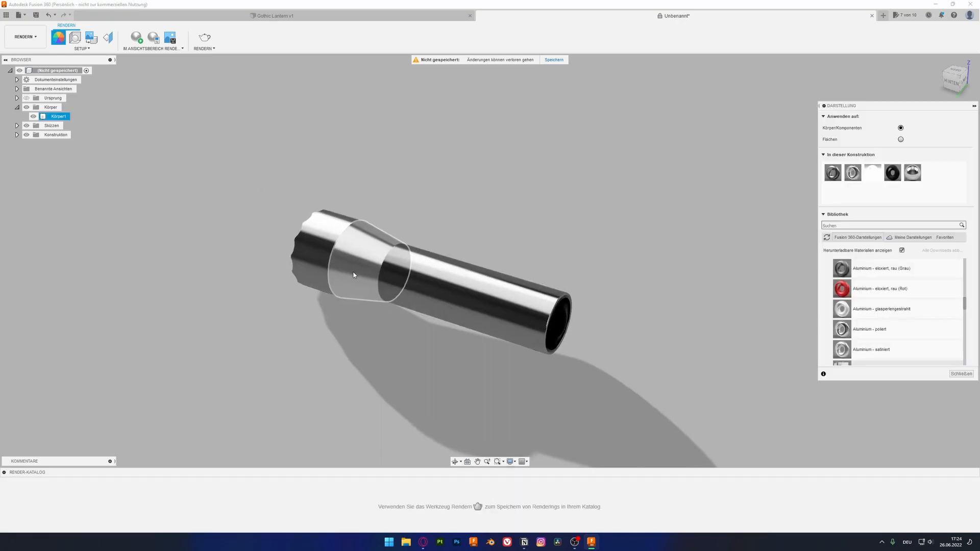
scroll(426, 278, "up", 5)
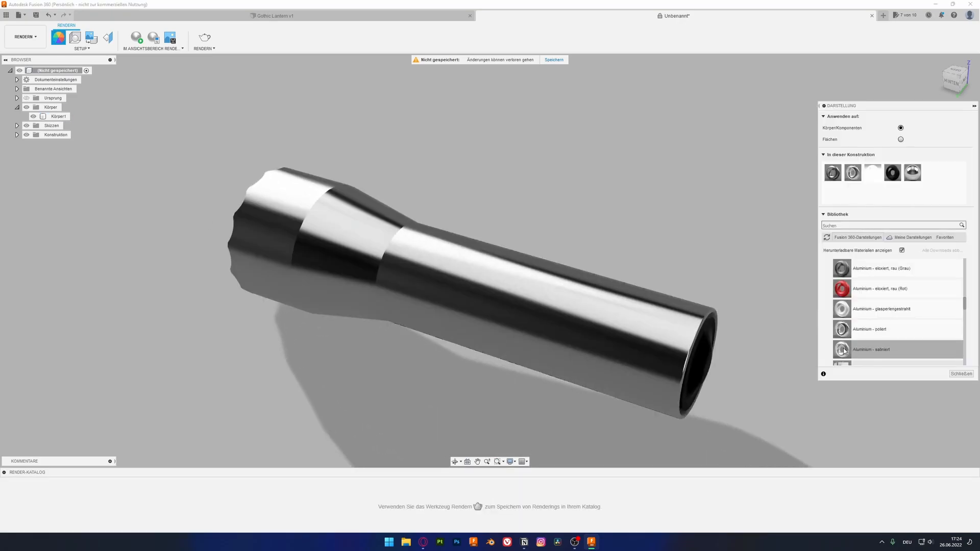
left_click_drag(844, 351, 912, 177)
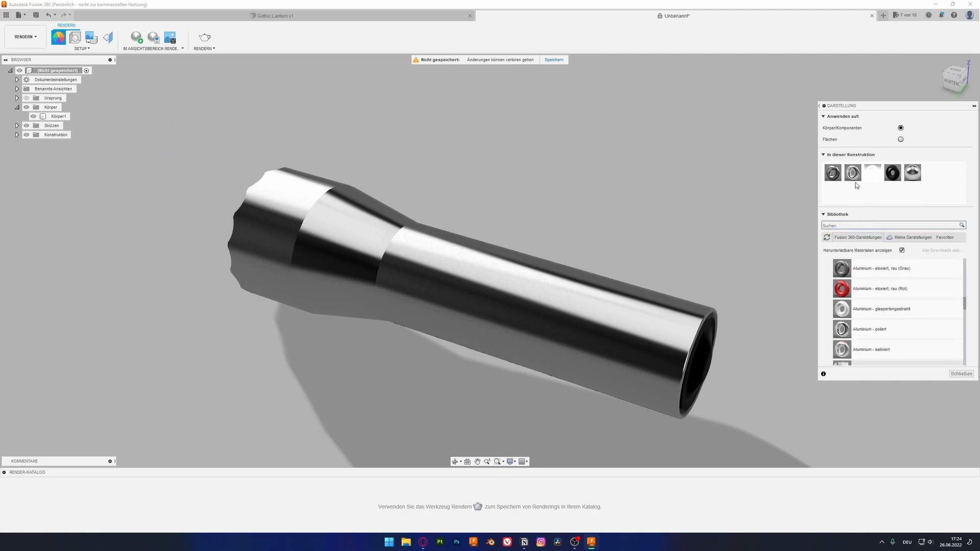
left_click_drag(843, 349, 850, 172)
Enable ground reflections in the scene settings of the Rendern workspace and start in-canvas rendering
left_click(24, 36)
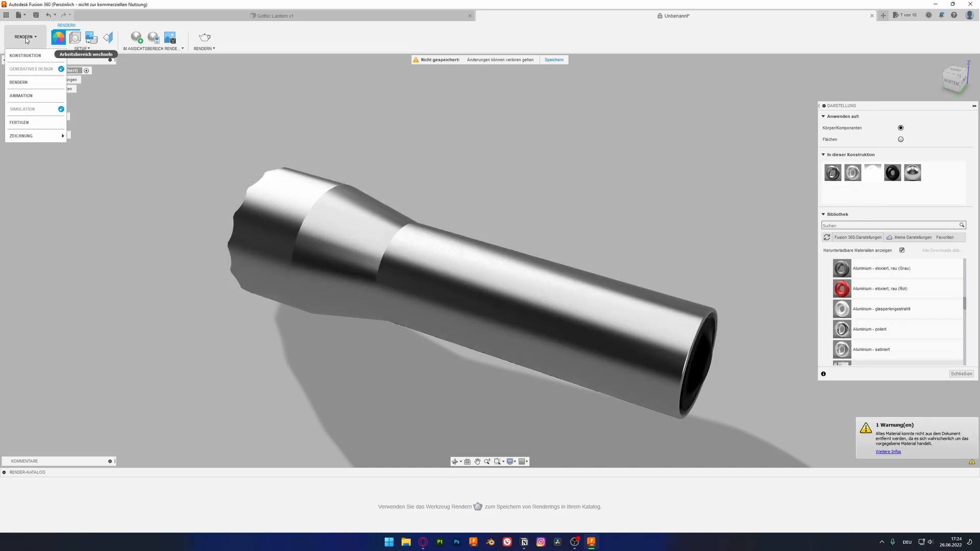
left_click(21, 82)
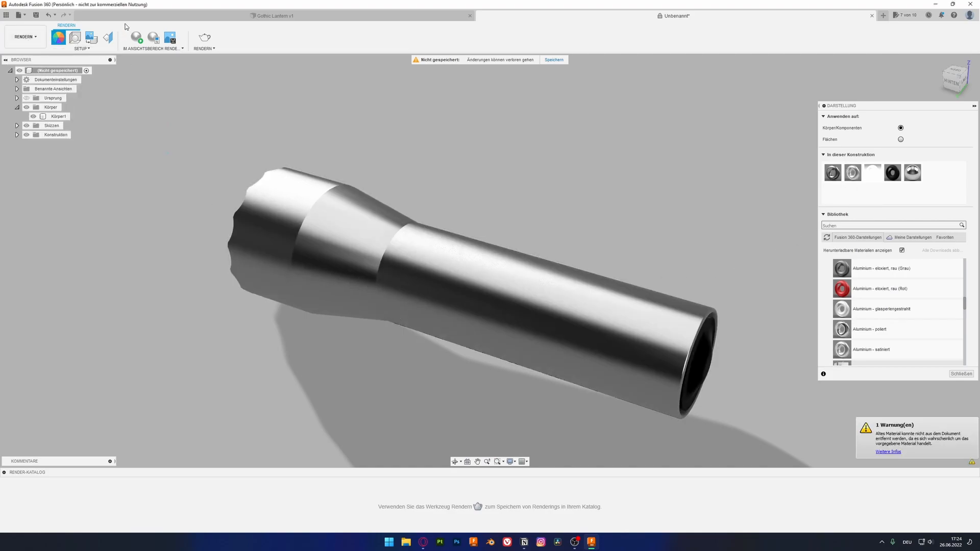
left_click(75, 41)
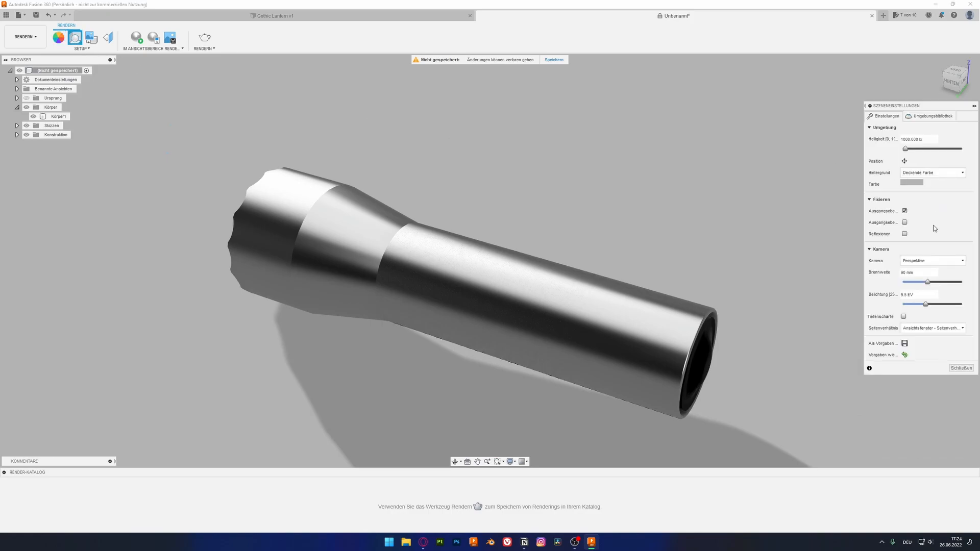
left_click(905, 234)
left_click(141, 39)
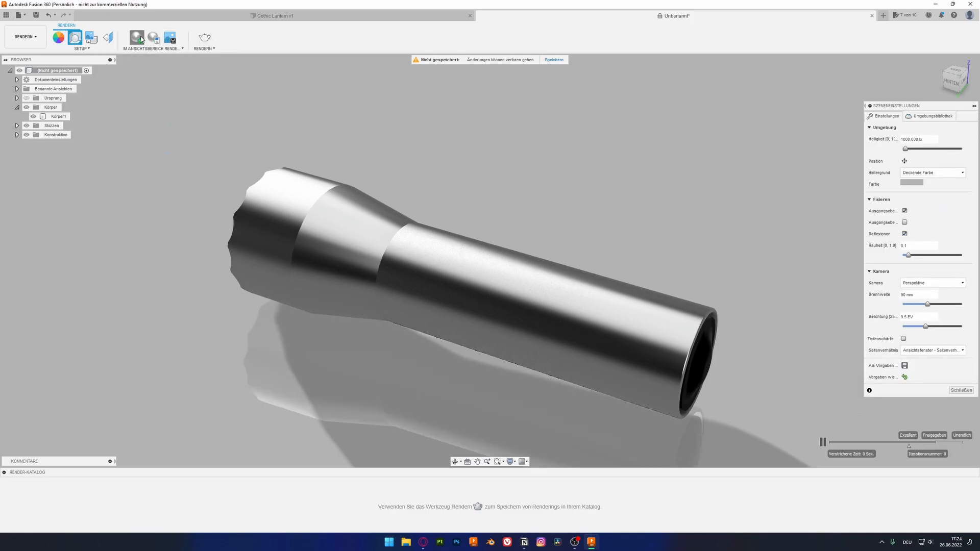
Frame the rendering flashlight lengthwise from the rear with its light beam in view, and collapse the scene settings
middle_click_drag(199, 127, 457, 200, "shift")
left_click(959, 75)
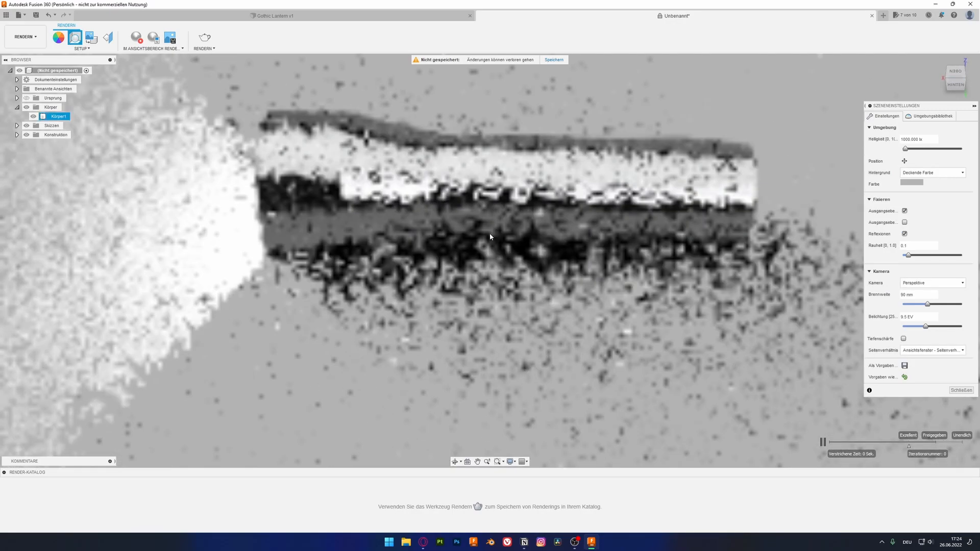
left_click(468, 196)
left_click(629, 95)
middle_click_drag(476, 139, 397, 198, "shift")
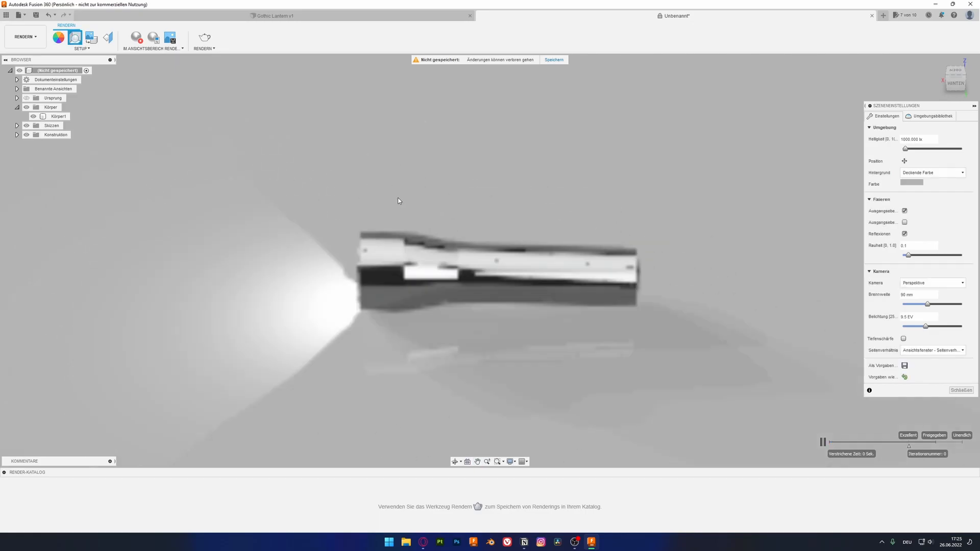
left_click(975, 105)
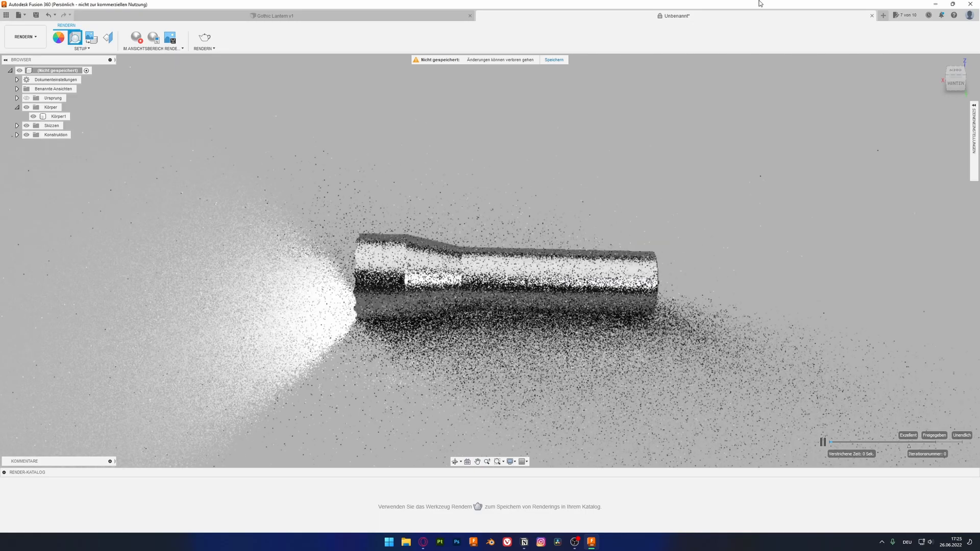